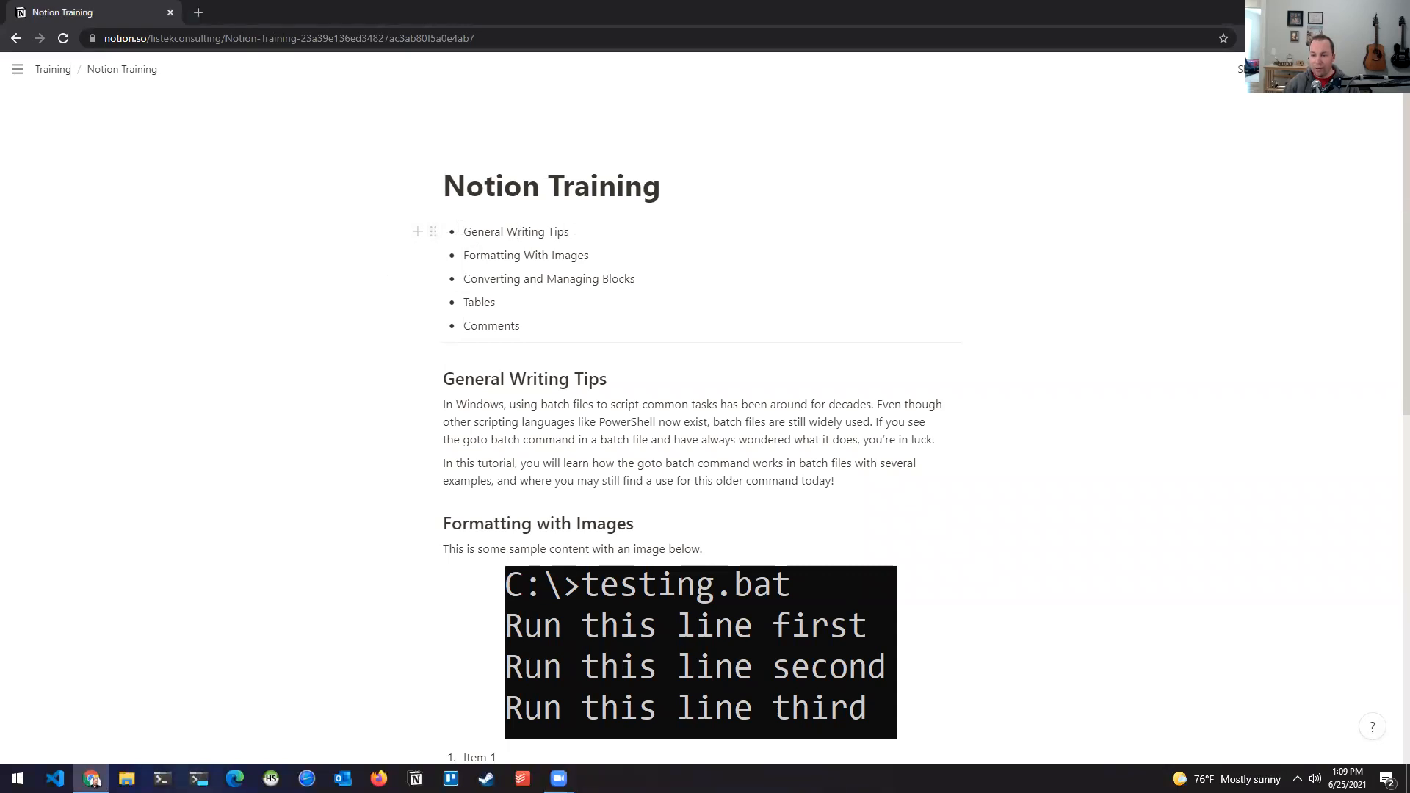
Examine the block actions available for the General Writing Tips bullet in the outline list.
click(432, 233)
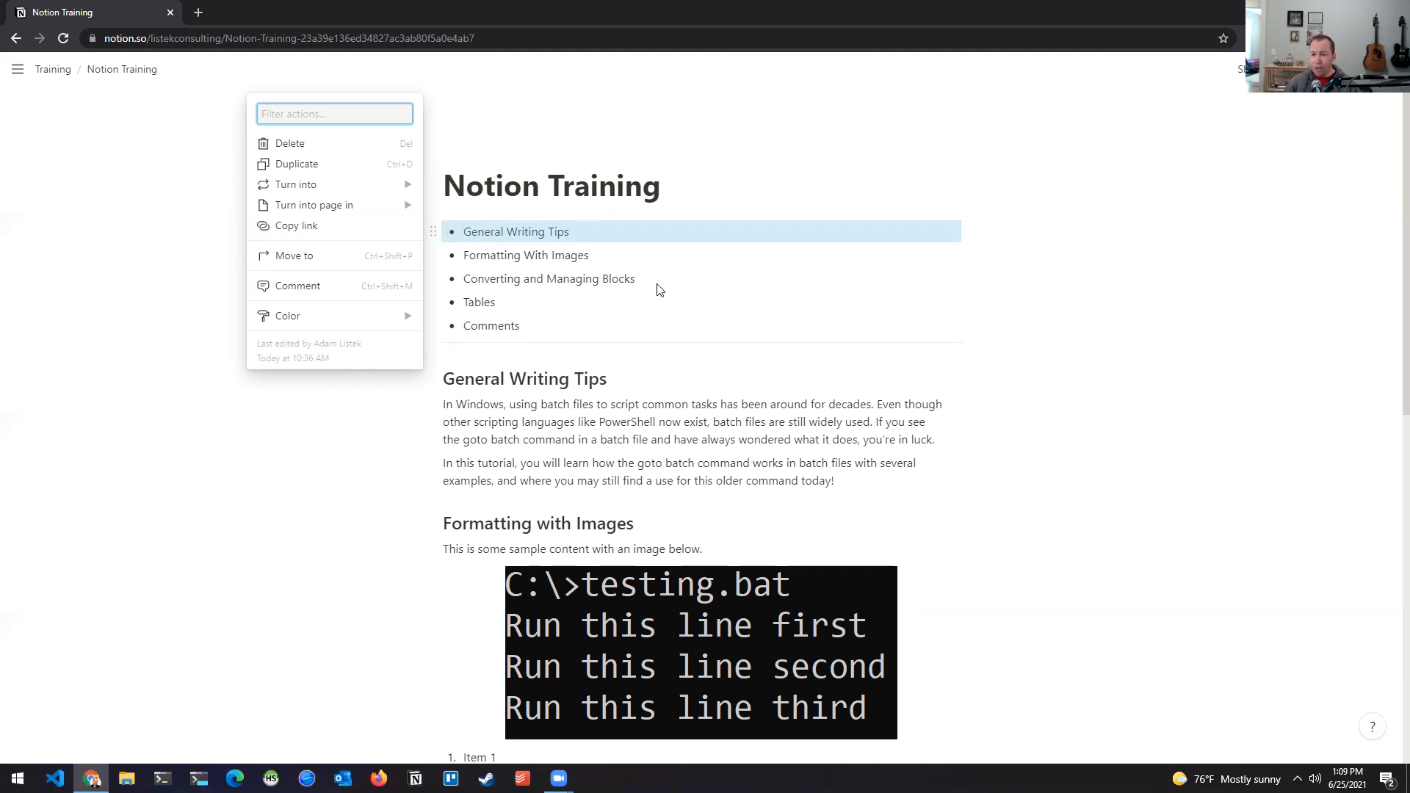
click(682, 191)
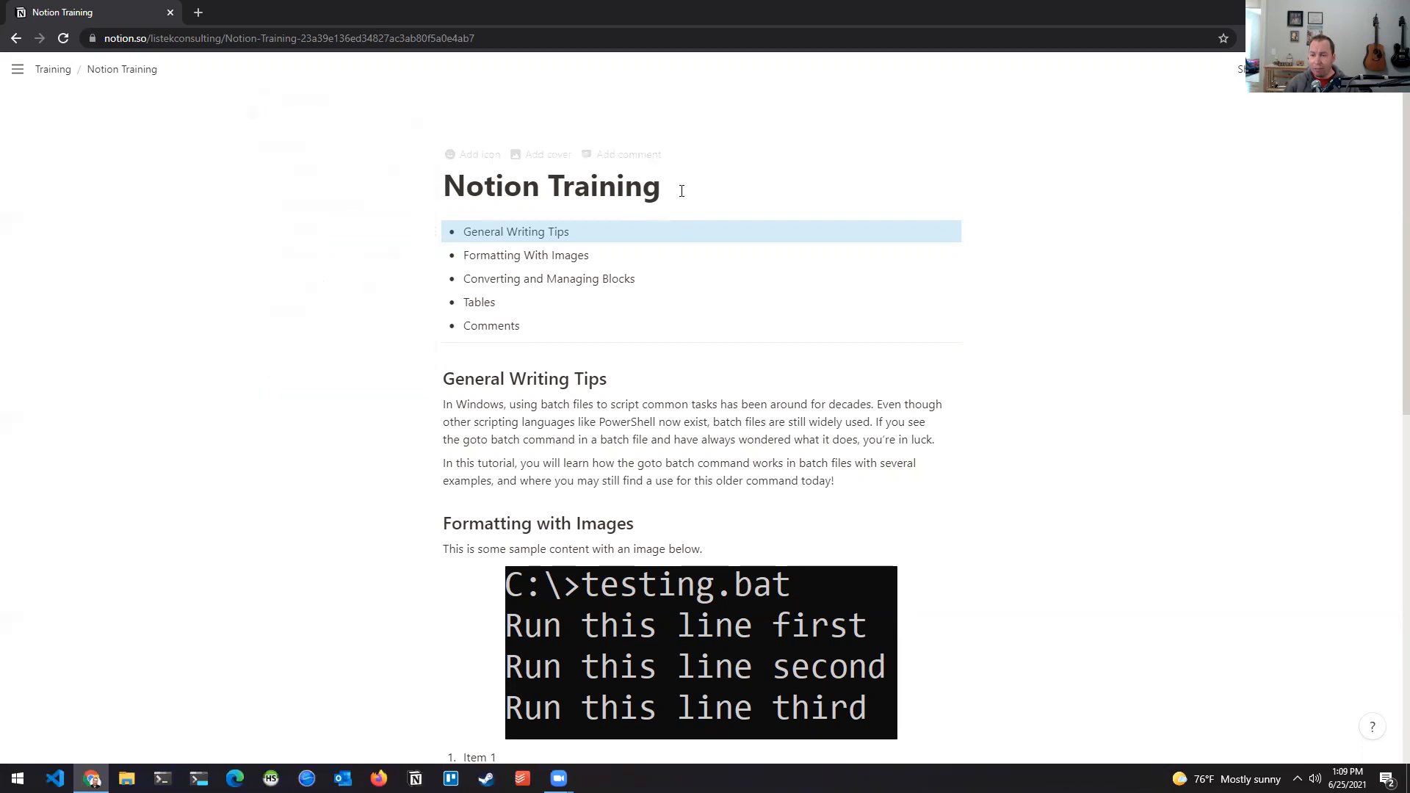
click(681, 191)
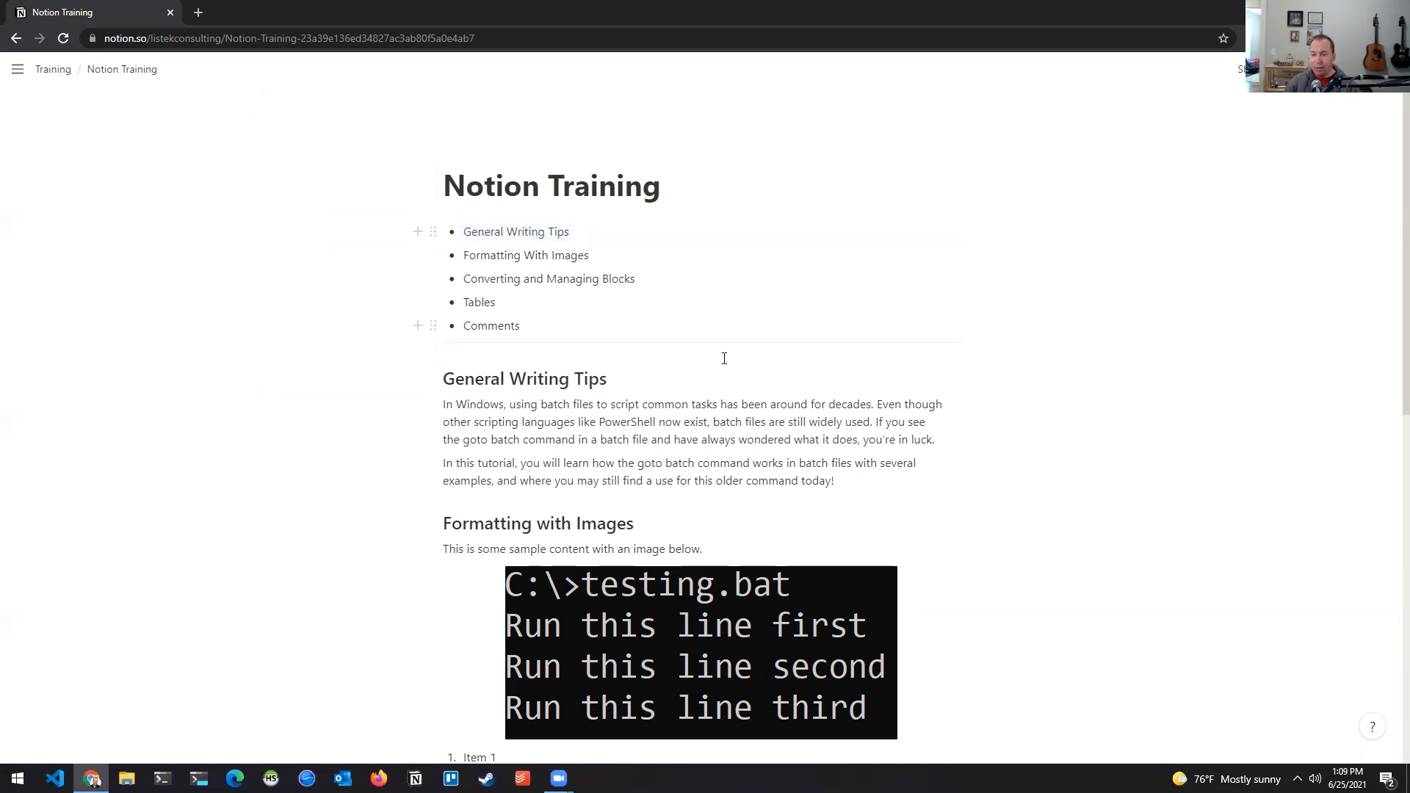
Add empty lines above the General Writing Tips heading and write "This is a short sentence." on the first one.
click(444, 378)
key(Return)
key(Return)
key(Return)
key(Up)
key(Up)
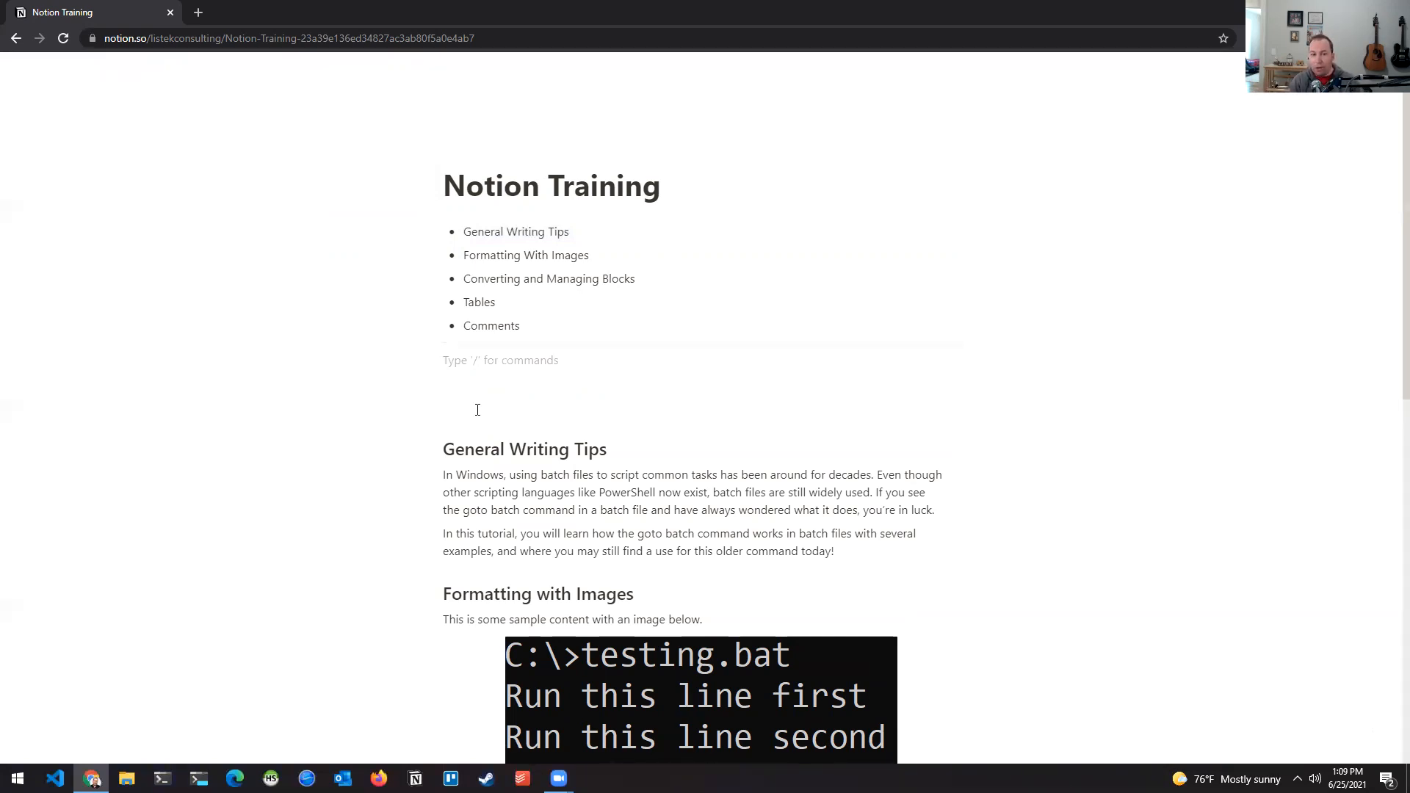
text(This is a )
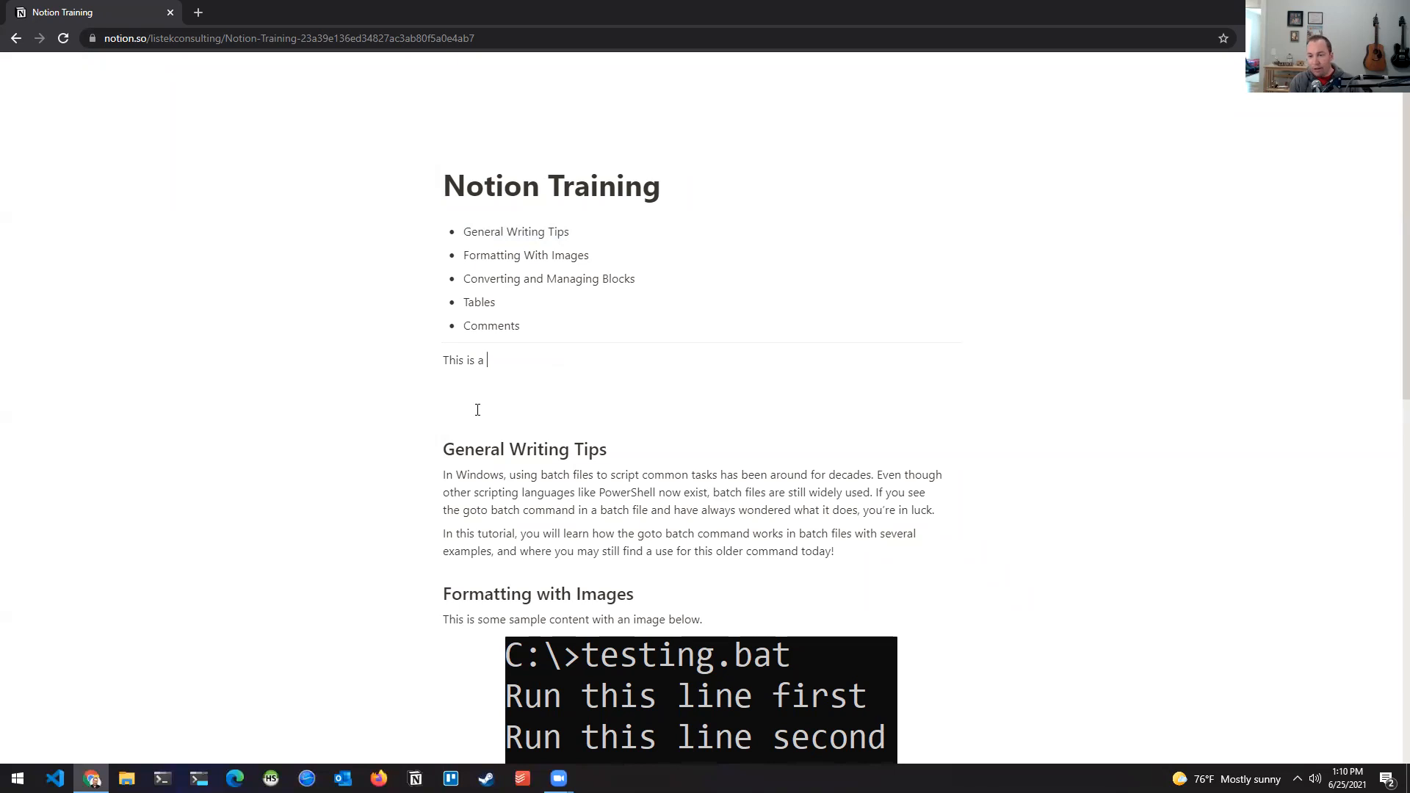
text(short sentence.)
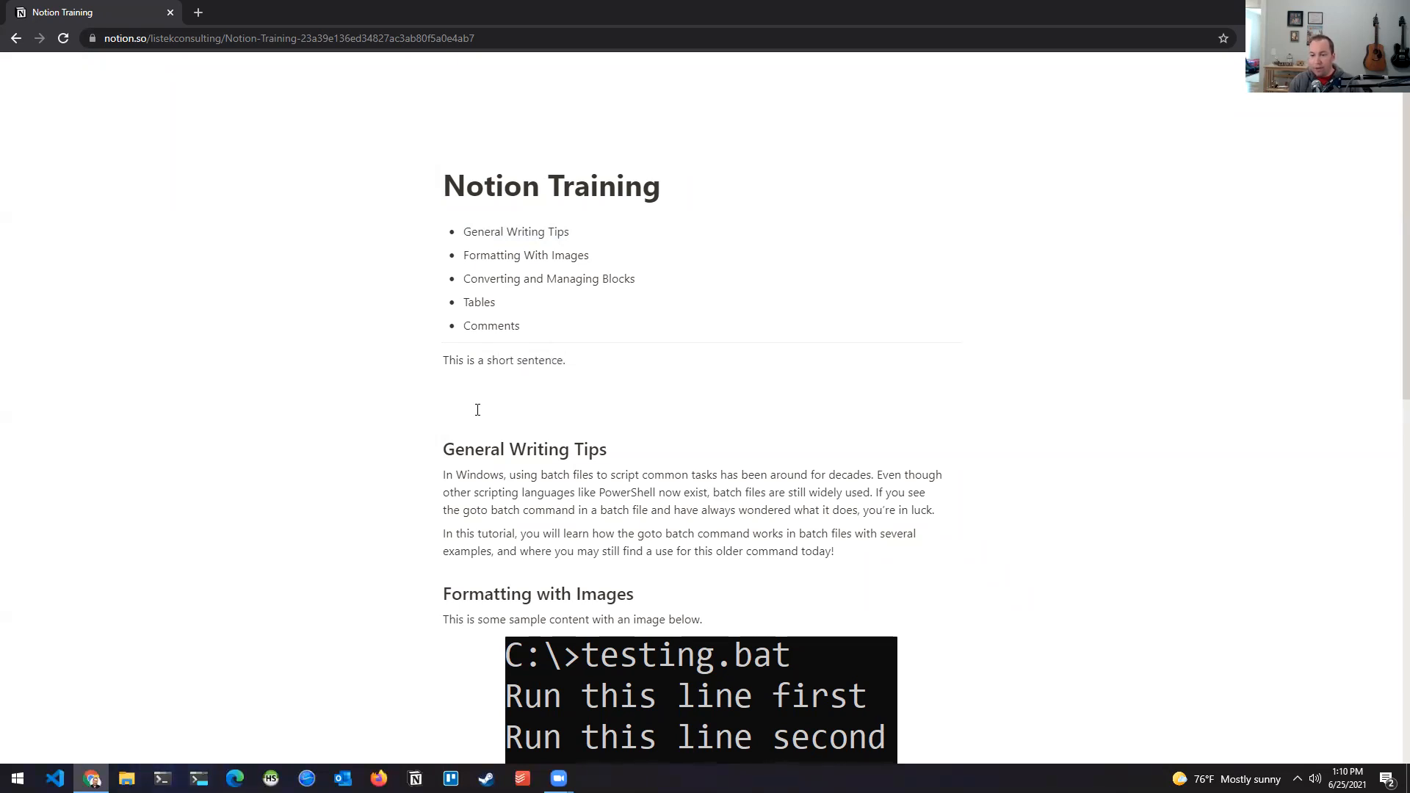
Insert a Heading 2 block on a new line below the short sentence using a slash command.
key(Return)
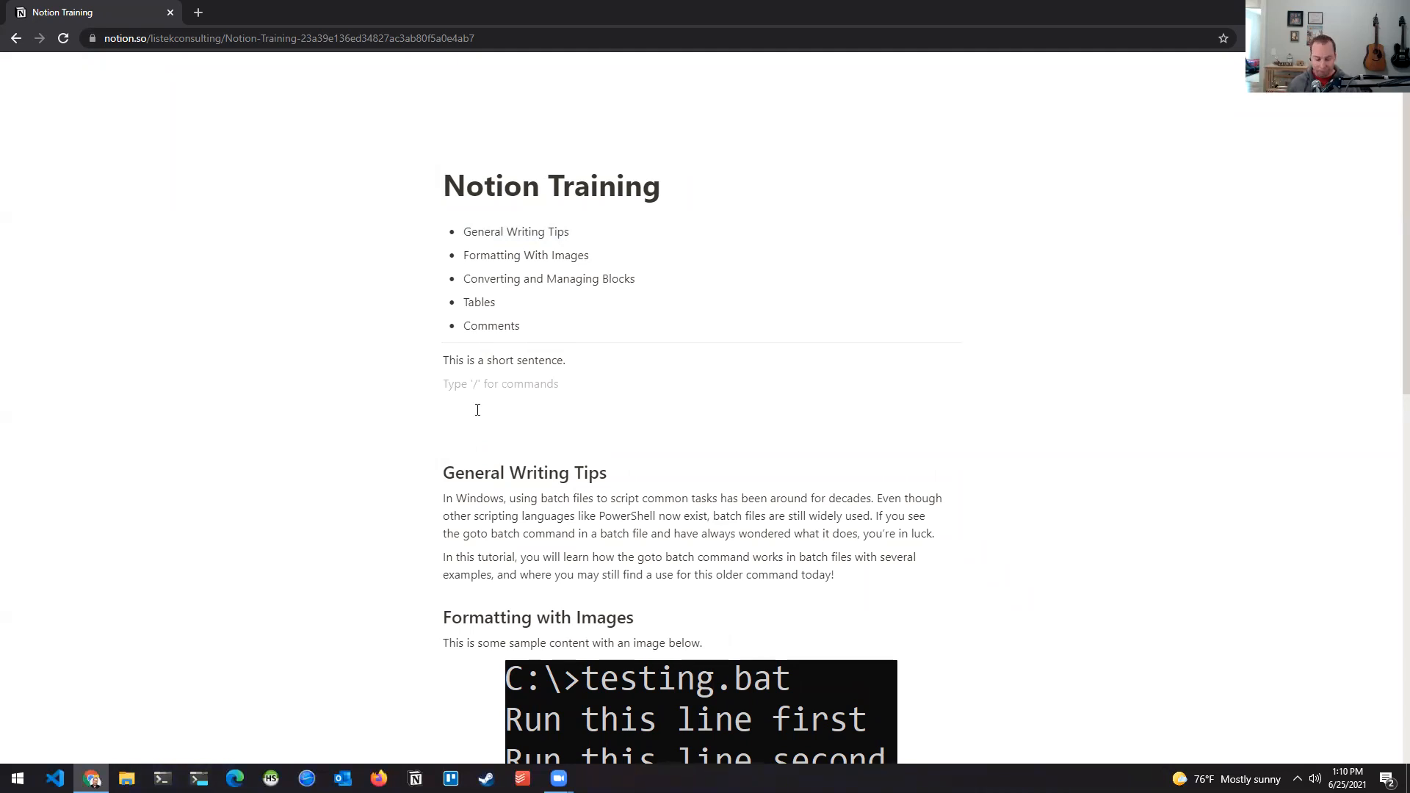
text(/h)
key(BackSpace)
key(BackSpace)
text(/)
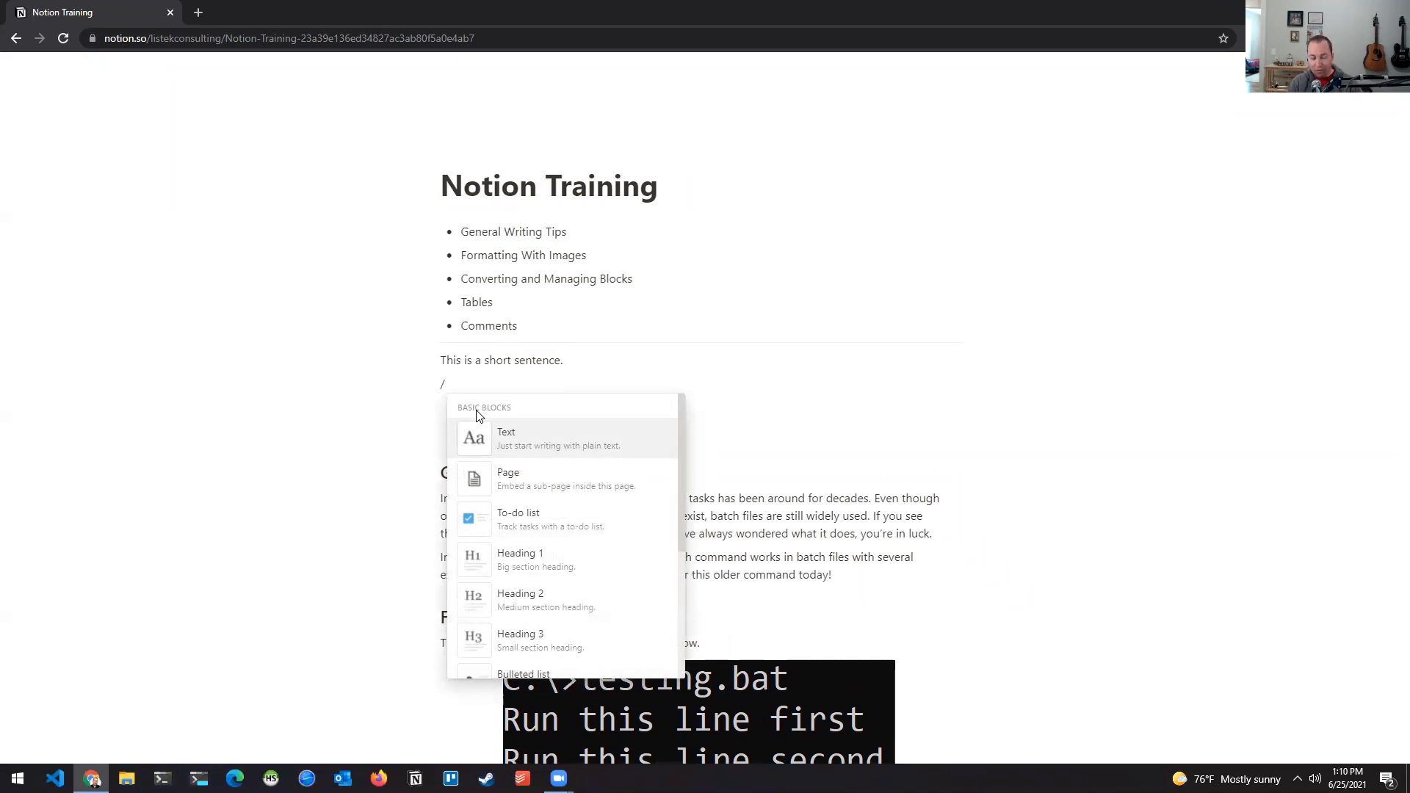
text(head)
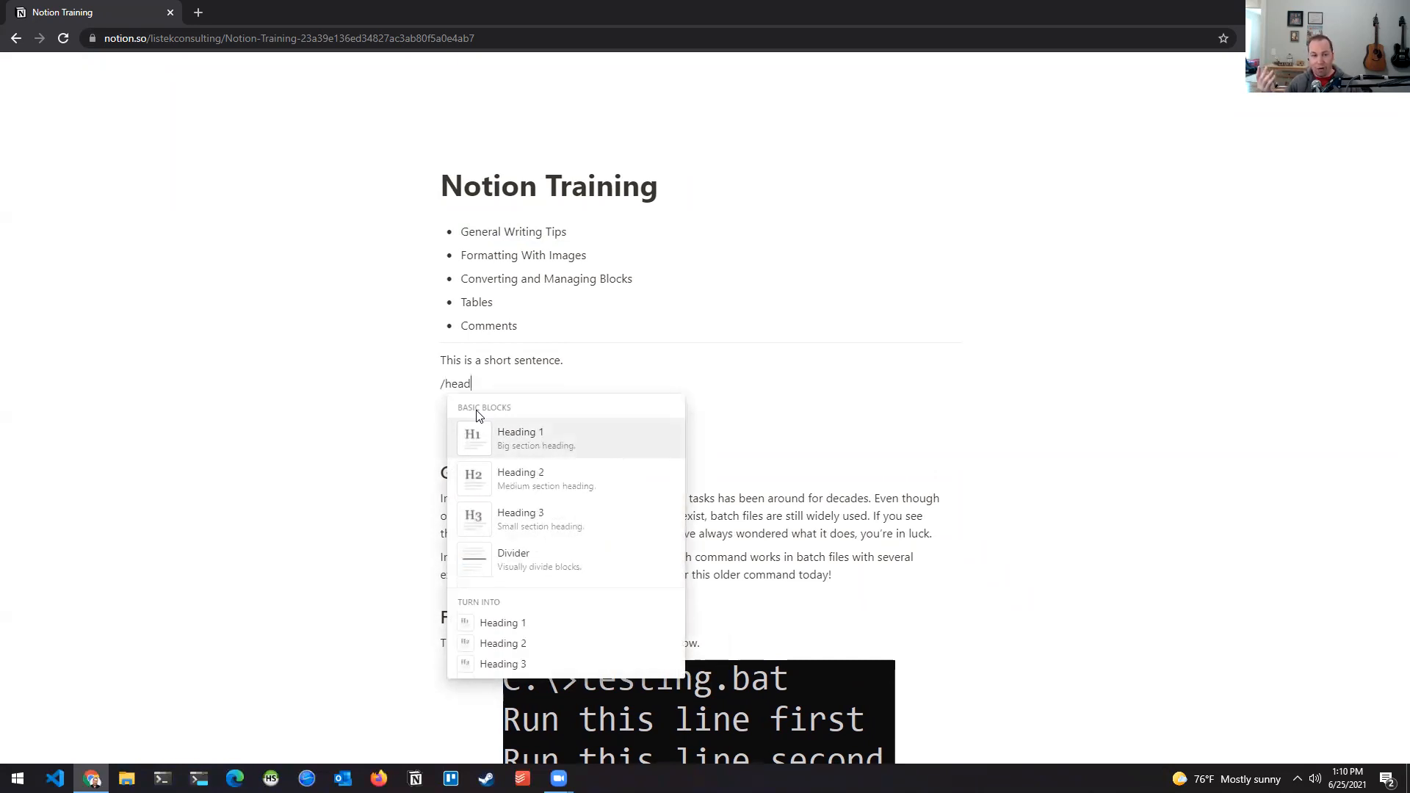
key(Down)
key(Down)
key(Down)
key(Up)
key(Up)
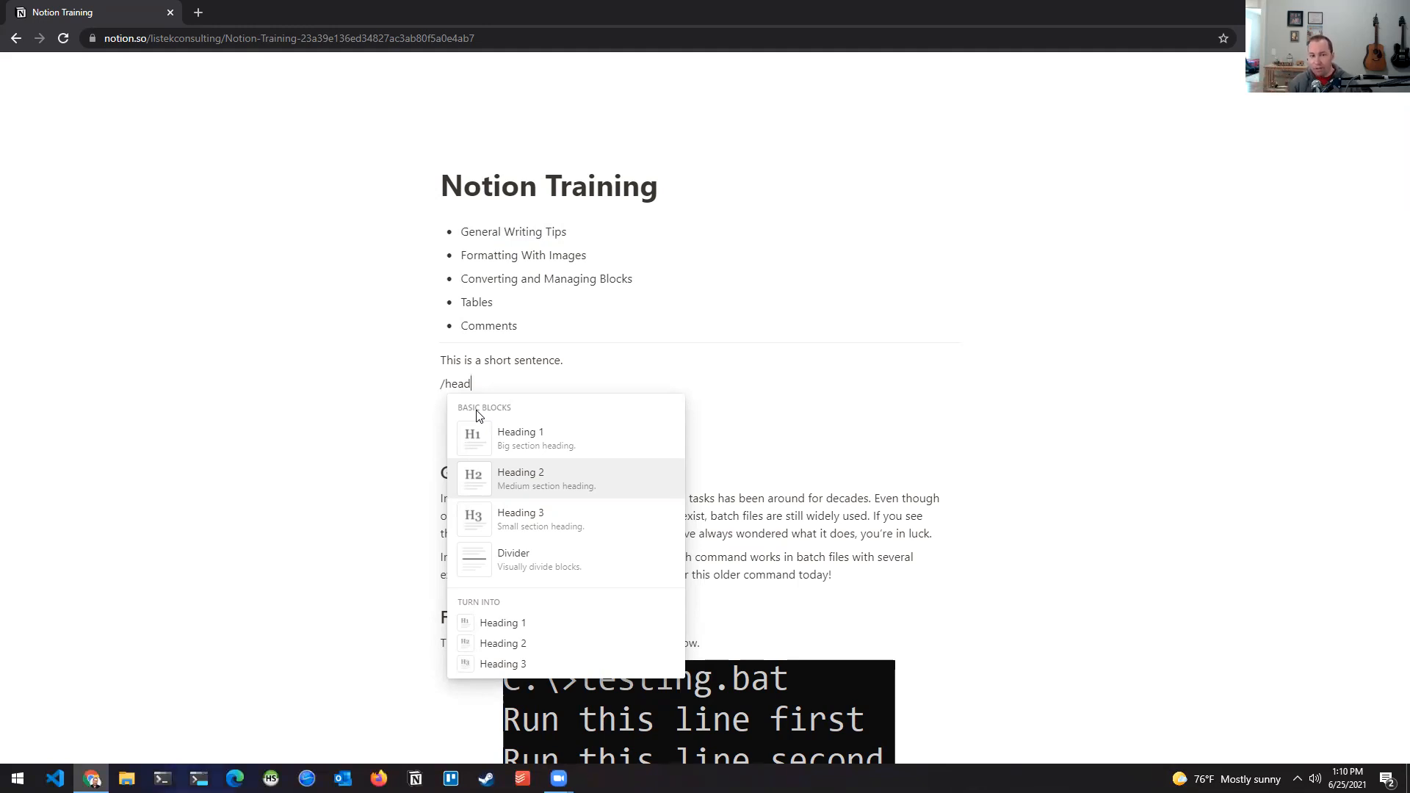
key(Return)
Enter "This is a header" as the new heading's text and start an empty line beneath it.
text(This is ahead)
key(BackSpace)
key(BackSpace)
key(BackSpace)
key(BackSpace)
text(h)
key(BackSpace)
text(header)
key(Return)
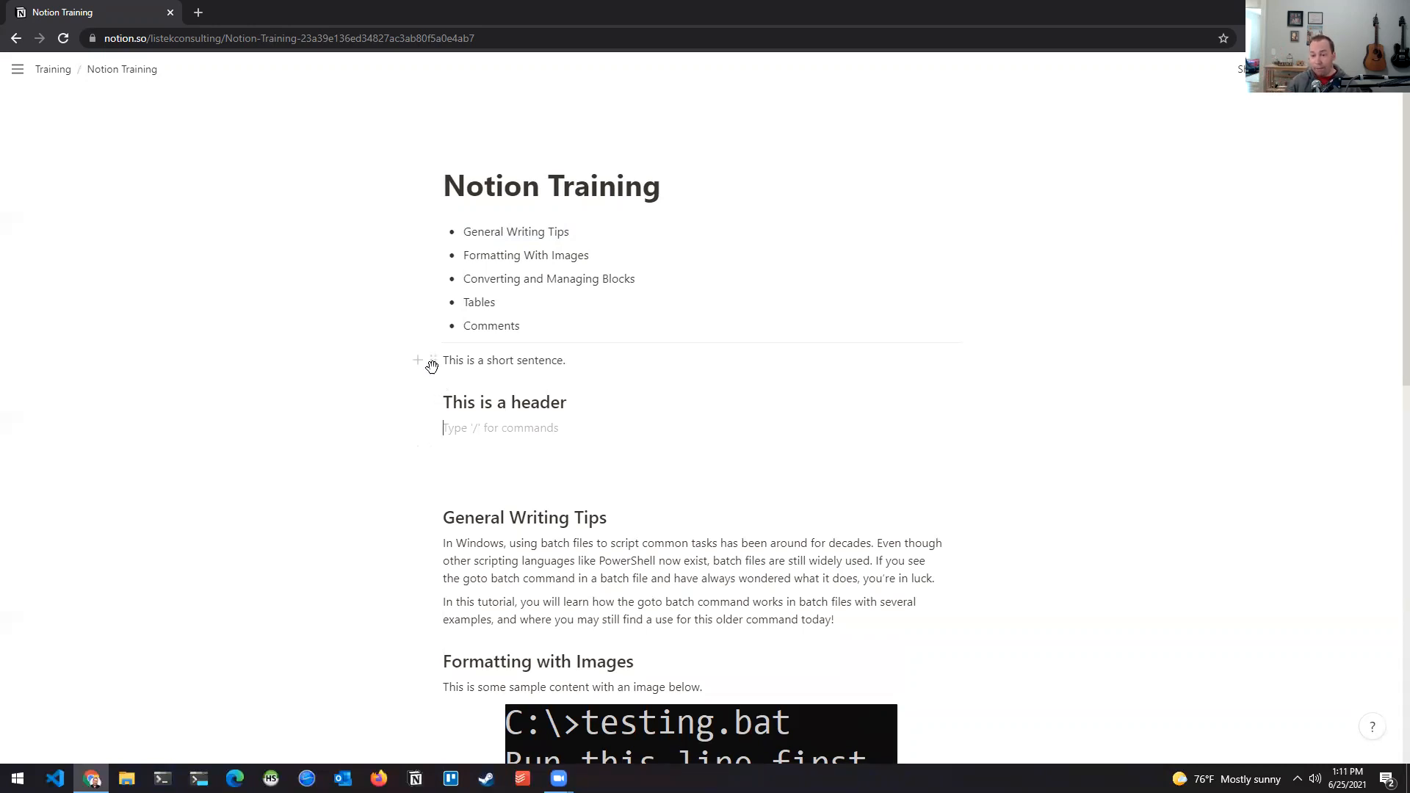
Move the short sentence beneath the "This is a header" heading, and delete both sample blocks with the empty lines below them.
drag(433, 359, 492, 408)
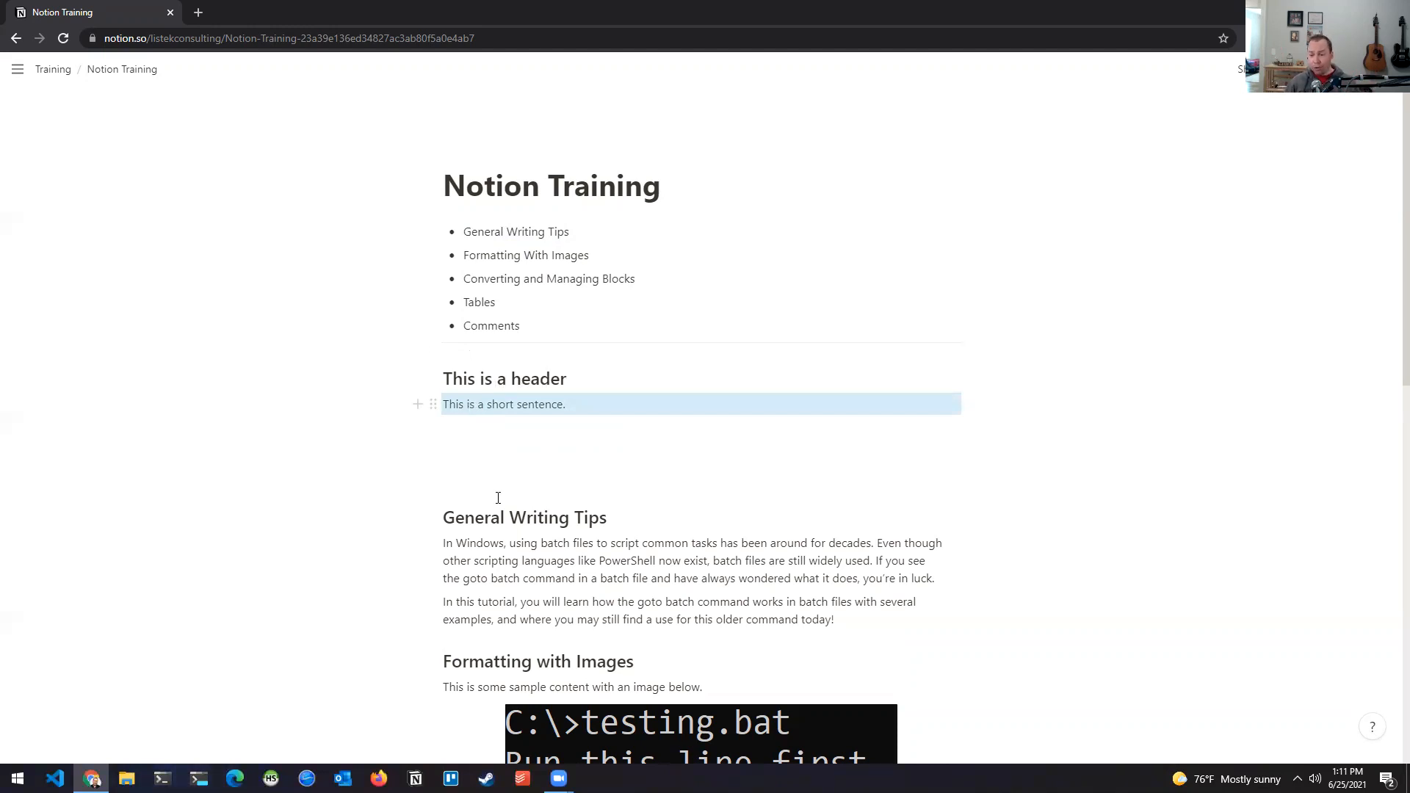
mouse_move(433, 544)
mouse_down()
mouse_move(513, 405)
mouse_move(473, 404)
mouse_move(488, 516)
mouse_move(450, 579)
mouse_move(452, 534)
mouse_up()
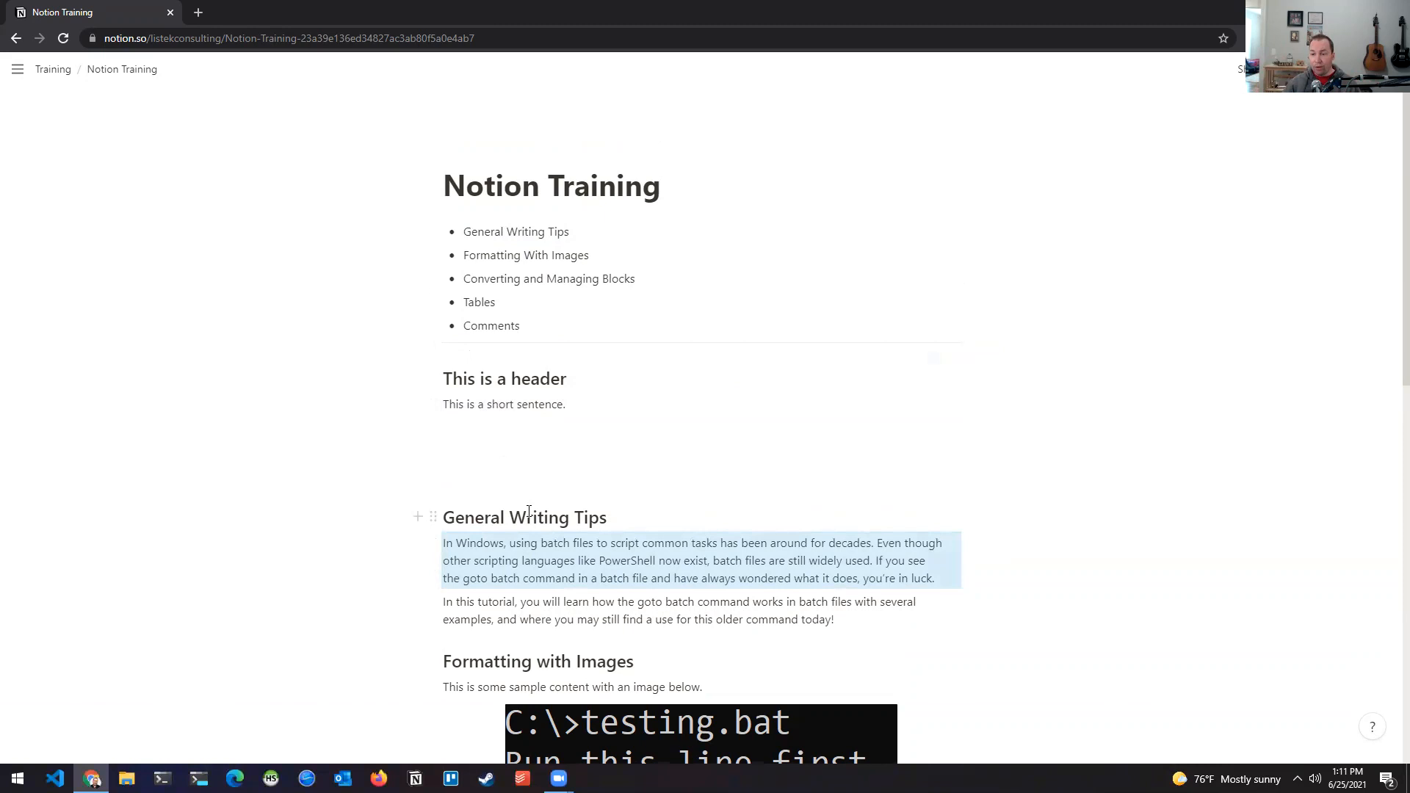
drag(356, 362, 589, 476)
key(Delete)
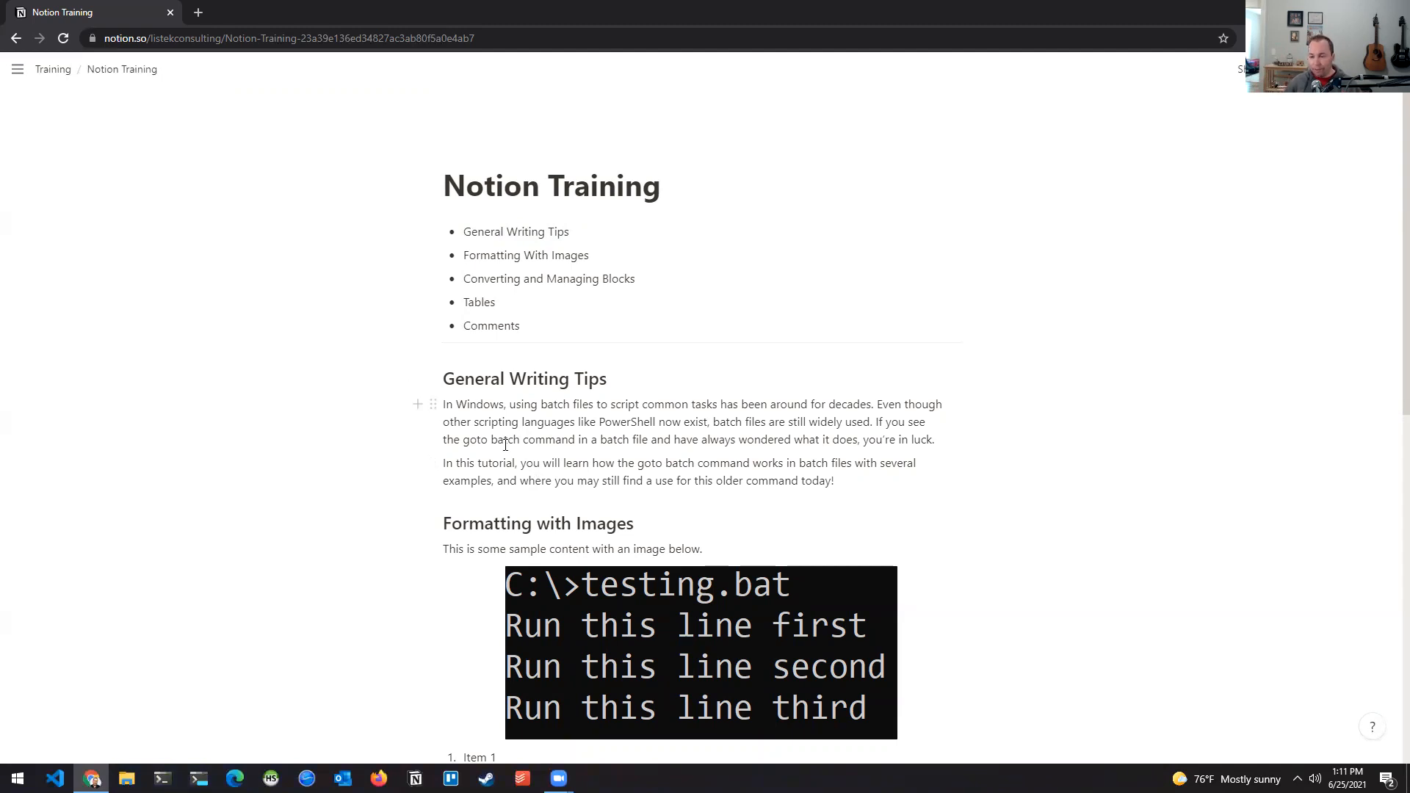
Format the word "goto" in the first General Writing Tips paragraph as inline code.
double_click(475, 440)
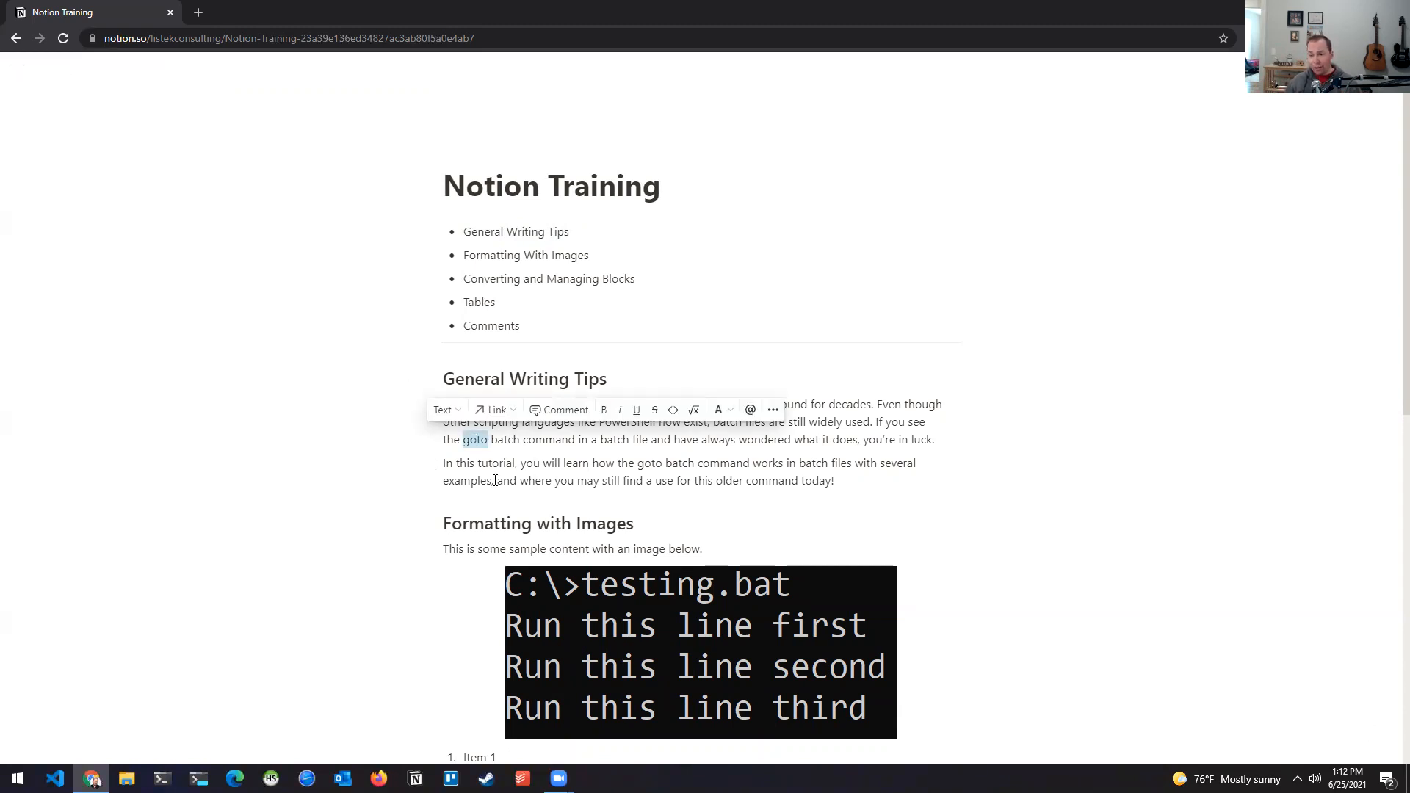
click(477, 435)
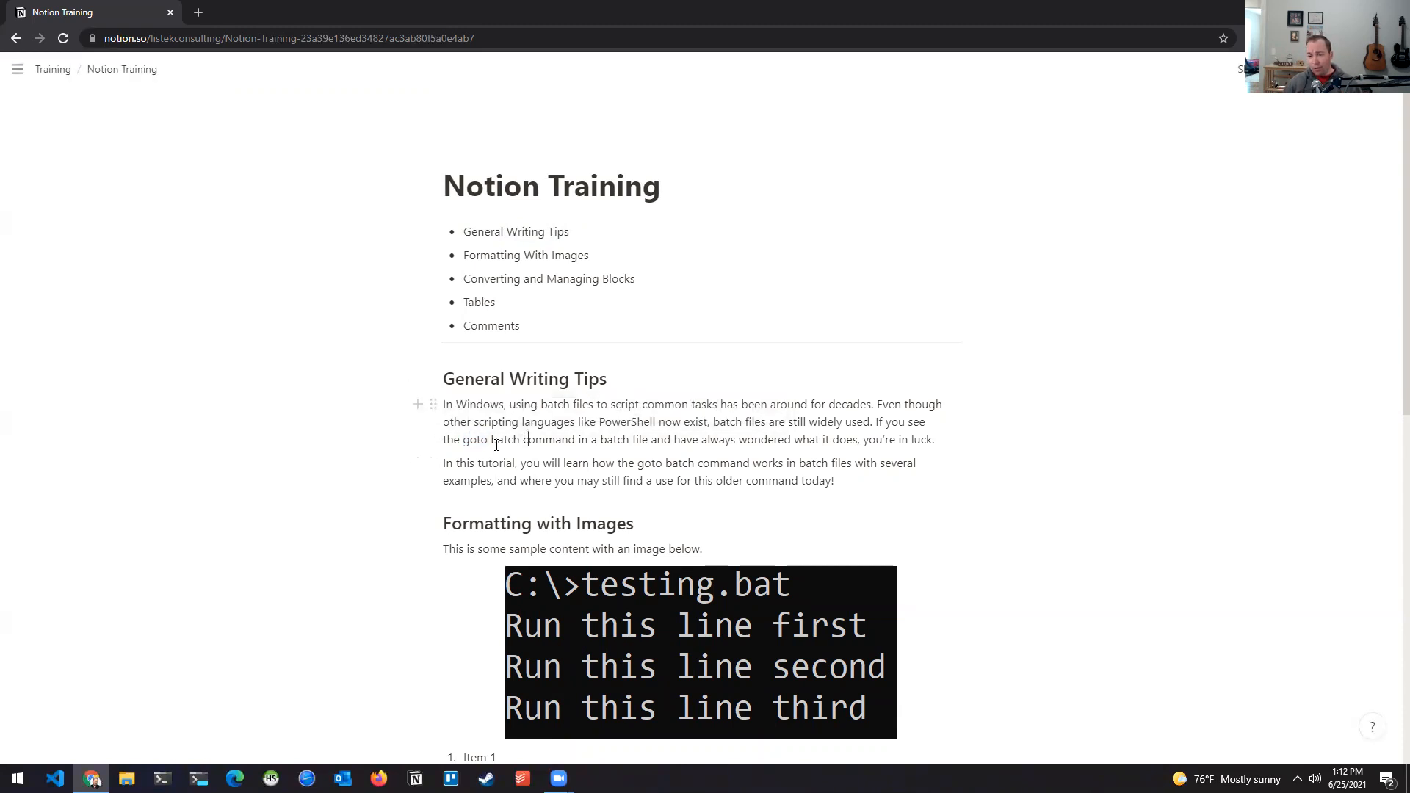
double_click(475, 438)
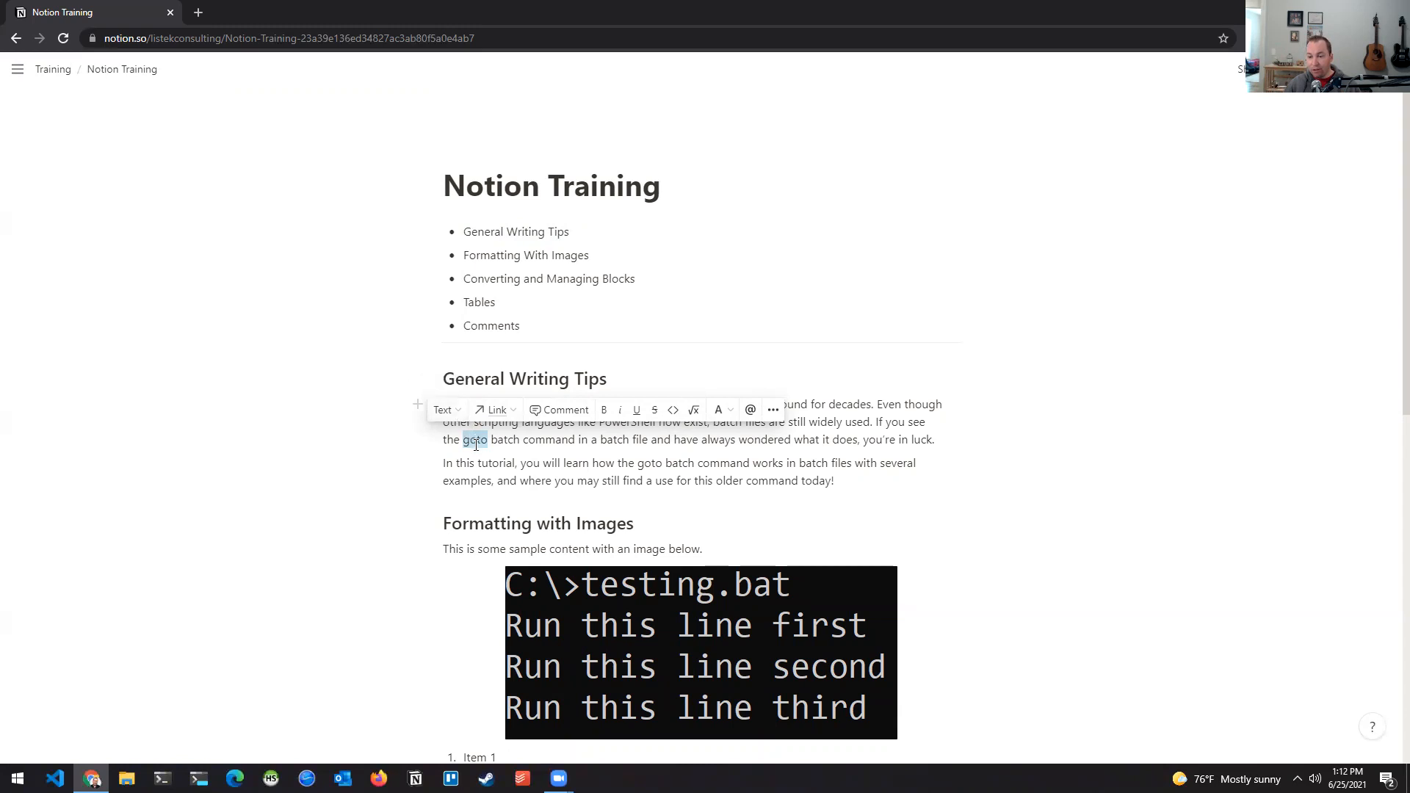
click(445, 410)
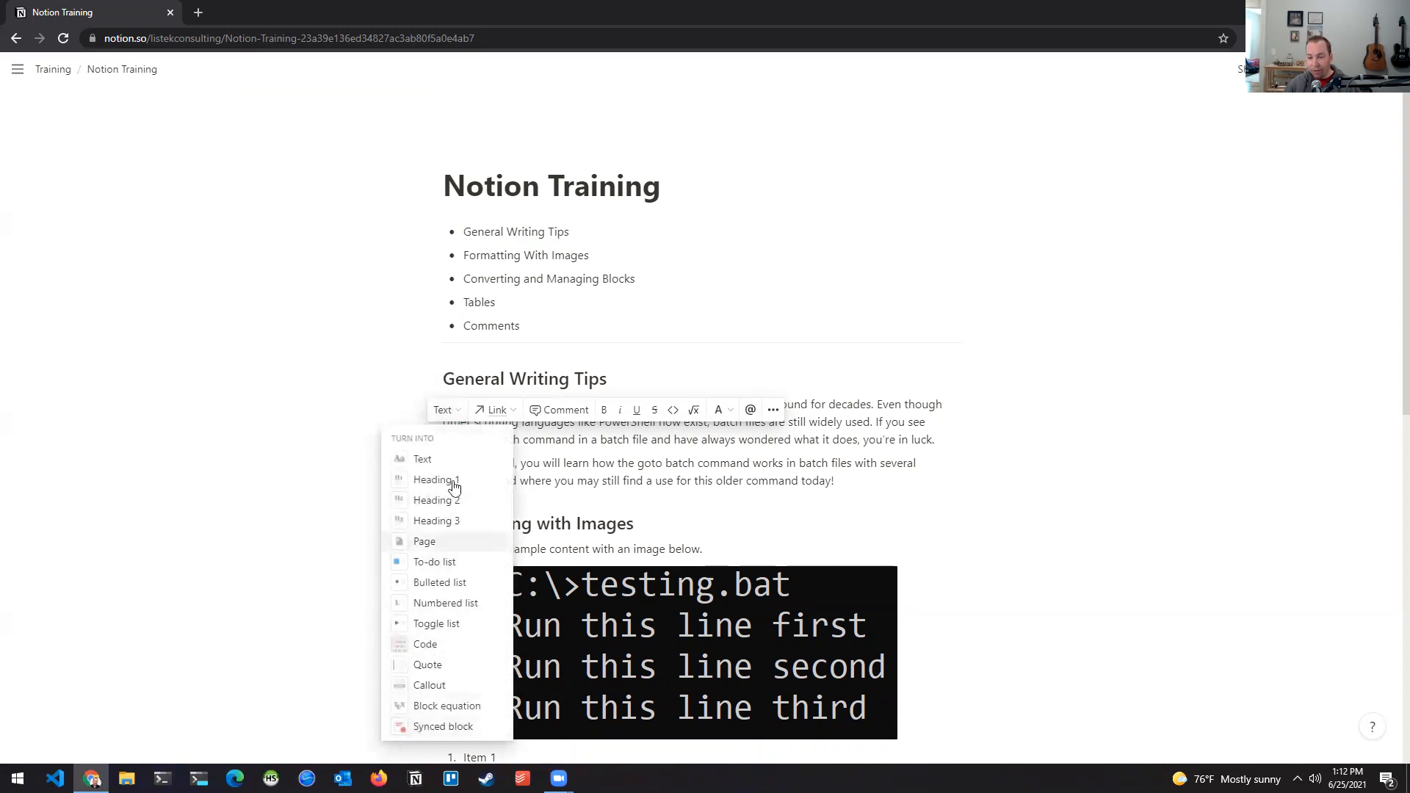
click(490, 416)
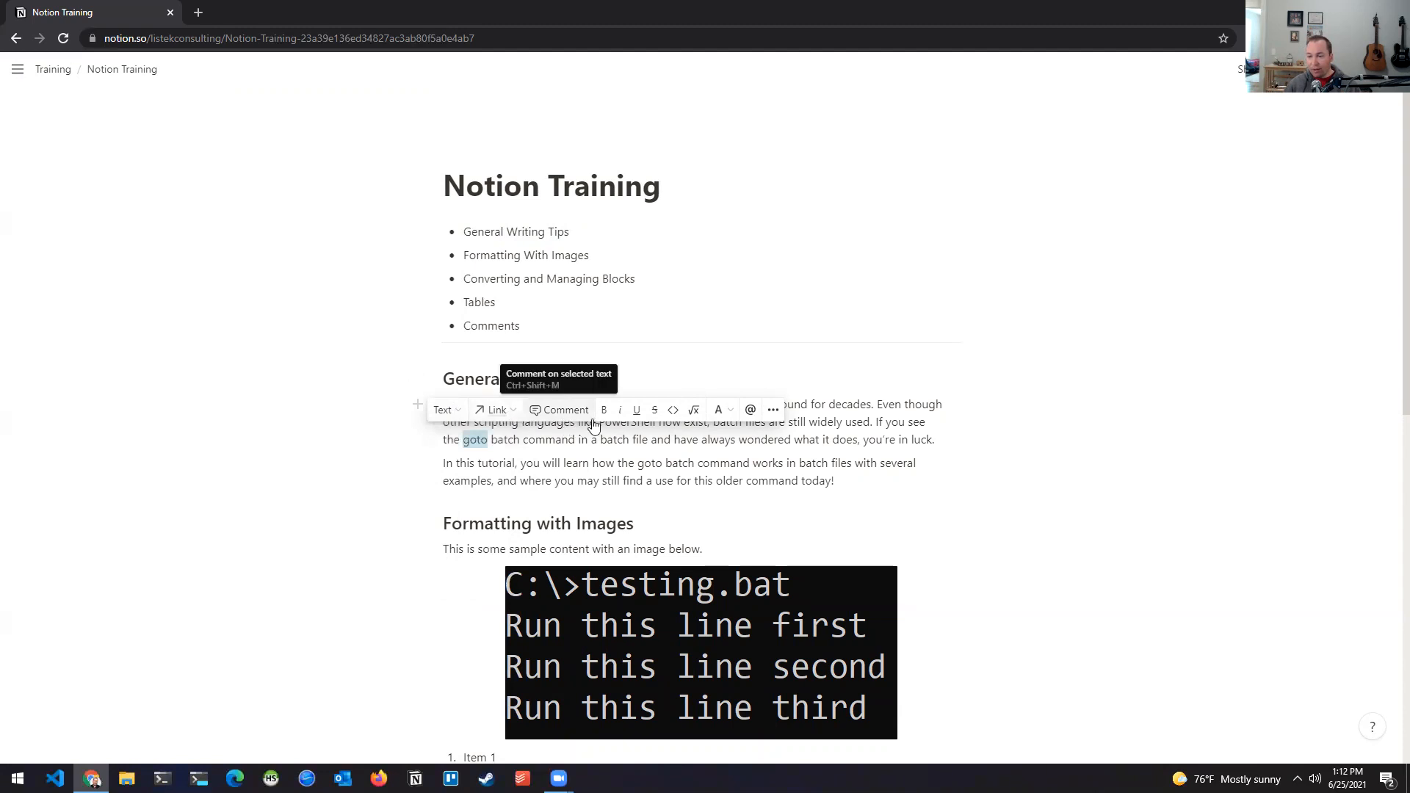
click(672, 416)
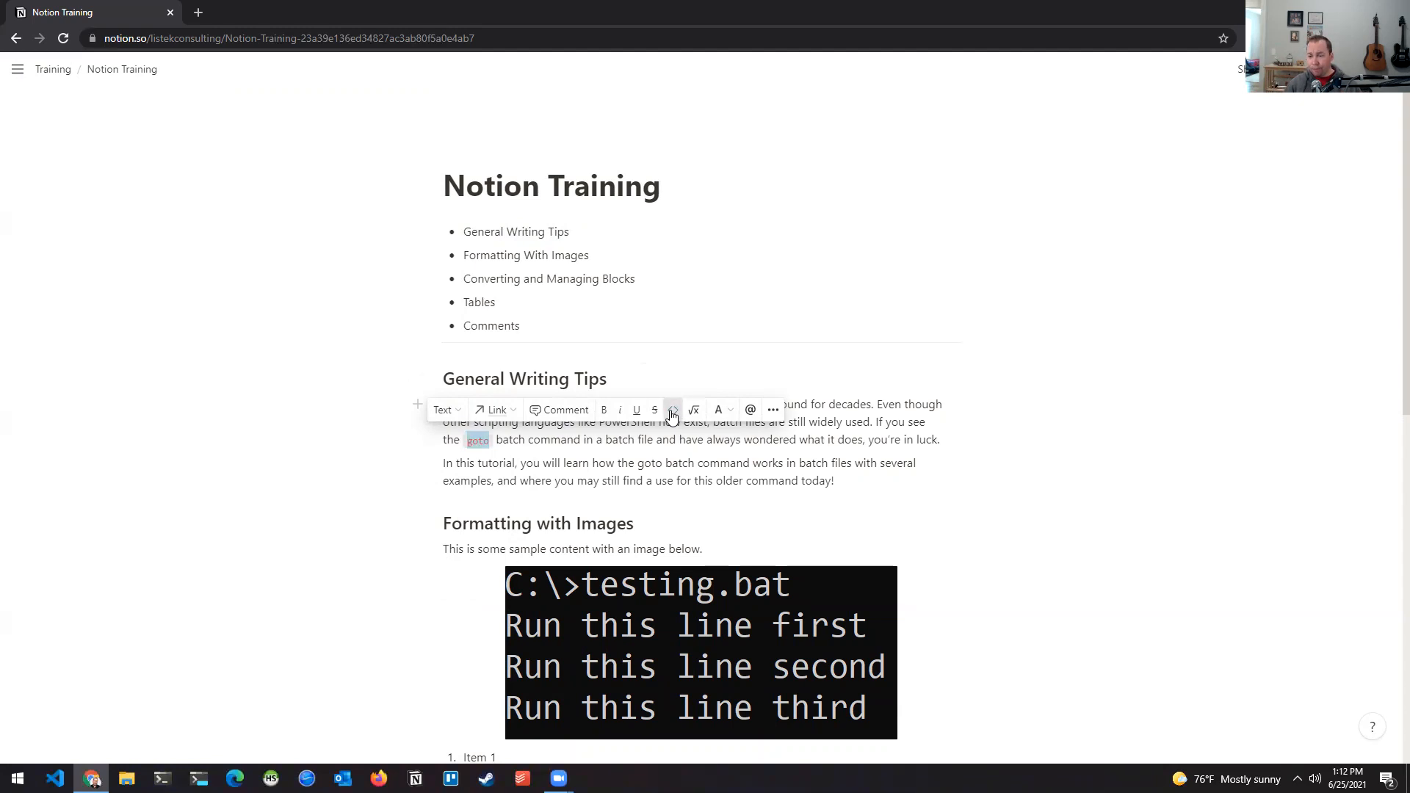
Undo the inline code formatting on "goto" and apply it again to the same word.
click(643, 448)
key(ctrl+z)
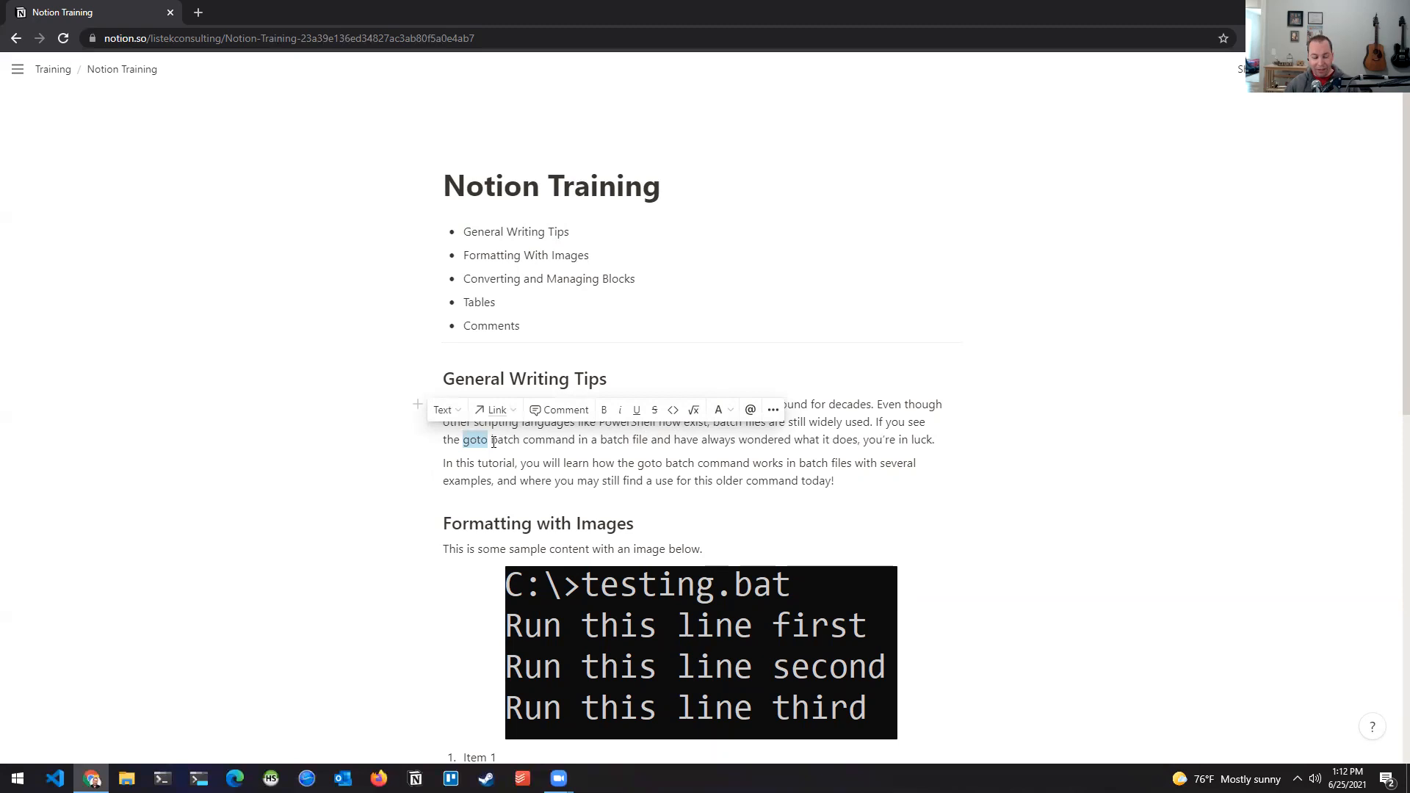
key(ctrl+e)
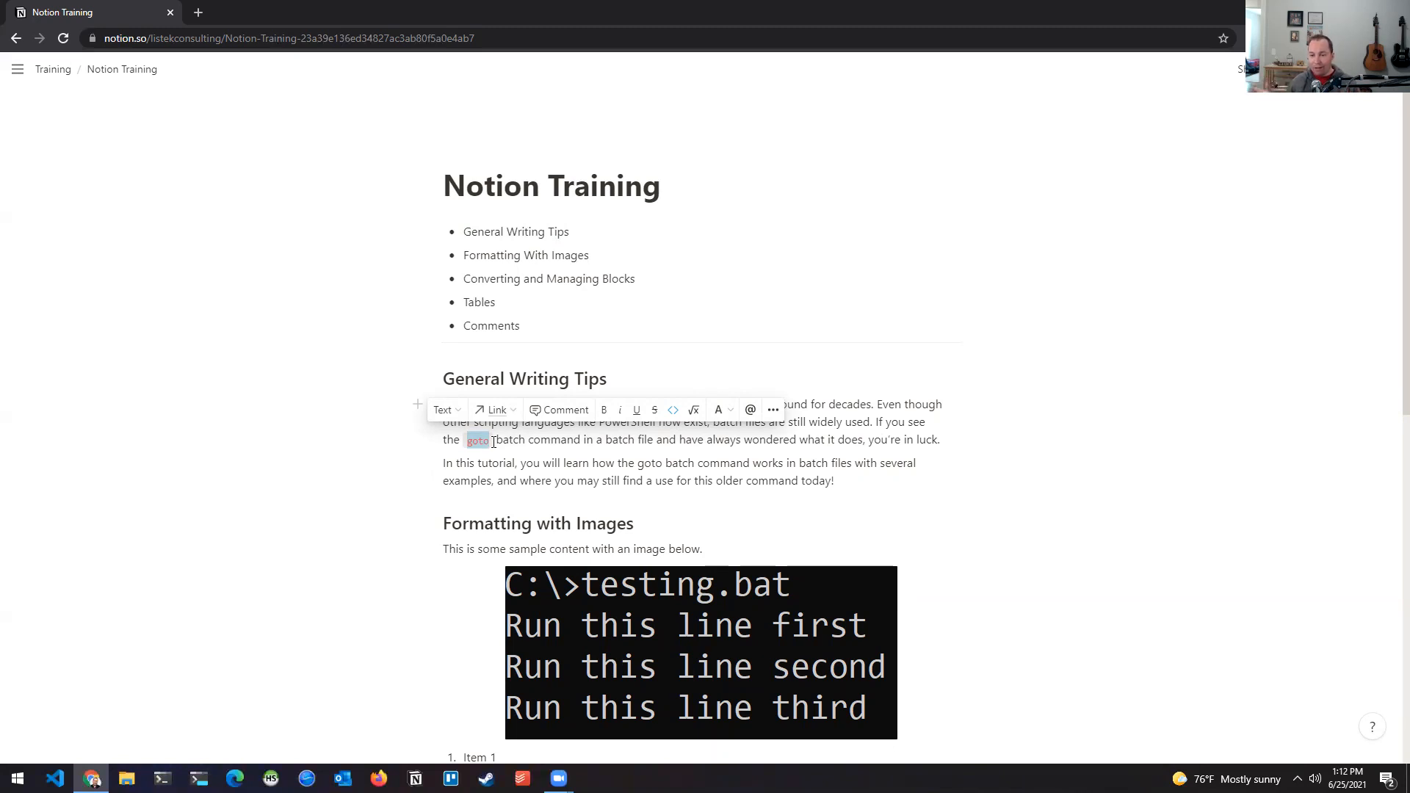
Make the word "batch" following "goto" bold, and remove the bold formatting again.
key(Right)
key(Right)
key(Right)
key(shift+Right)
key(shift+Right)
key(shift+Right)
key(shift+Right)
key(shift+Right)
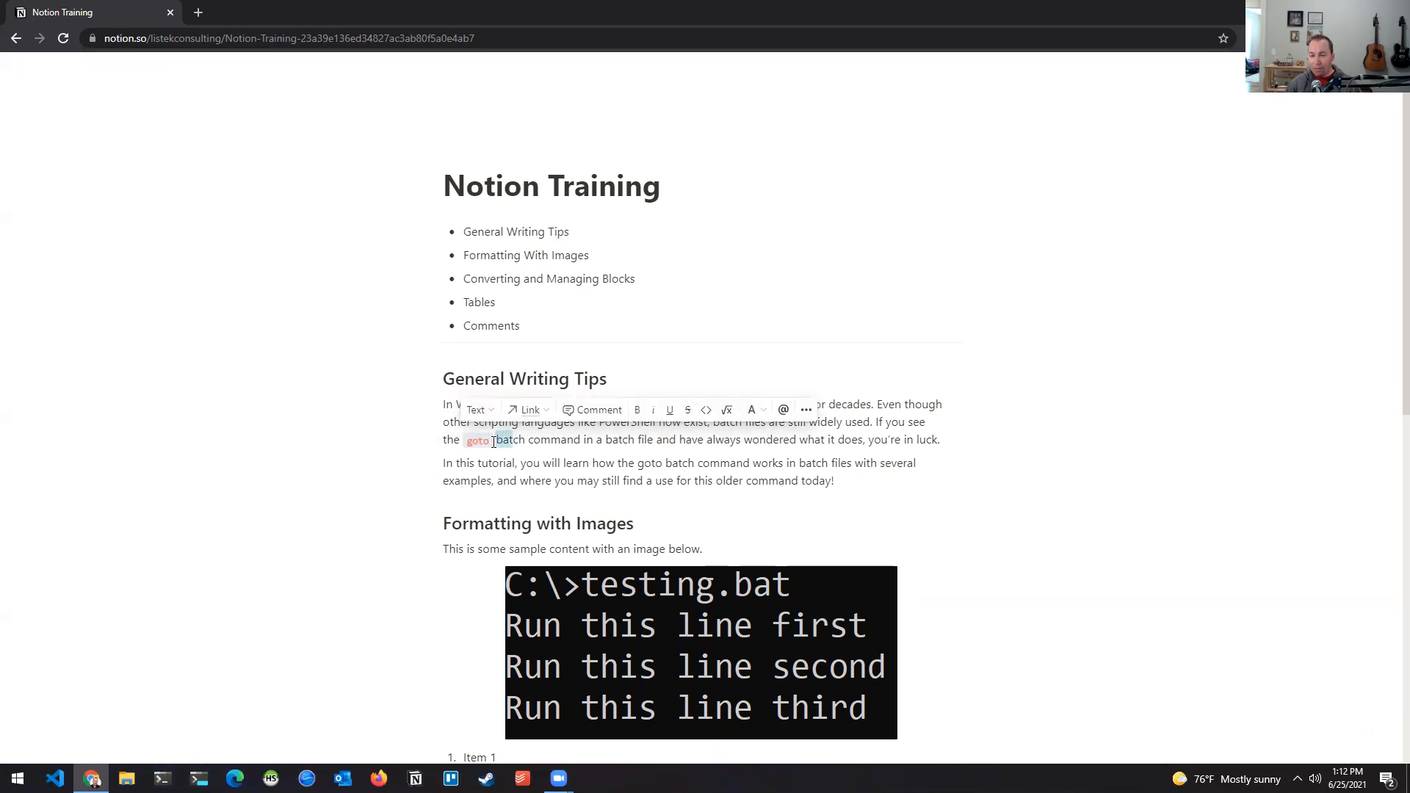
key(ctrl+b)
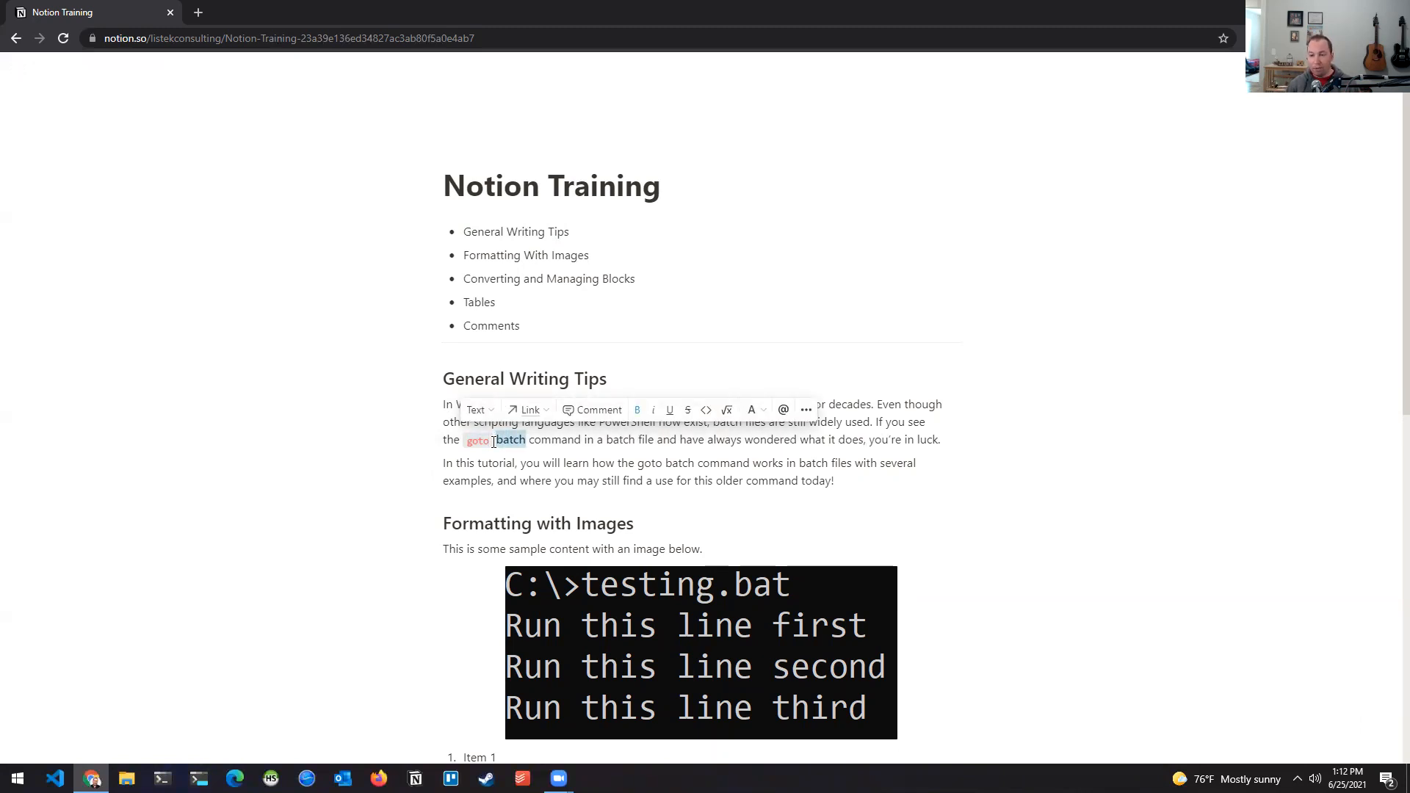
key(ctrl+b)
Toggle the inline code formatting on "goto" off and back on.
key(Left)
key(shift+Left)
key(shift+Left)
key(shift+Left)
key(shift+Left)
key(shift+Left)
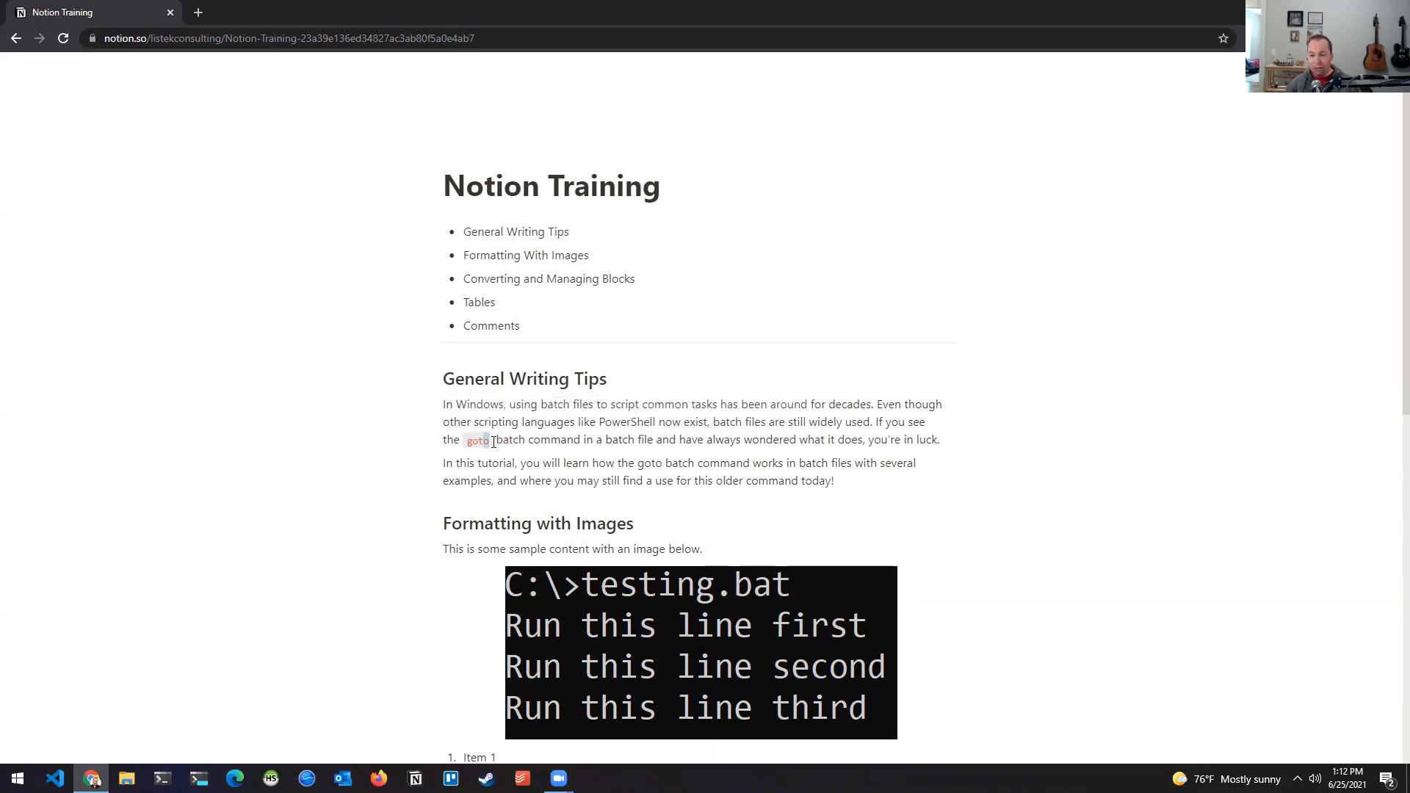
key(ctrl+e)
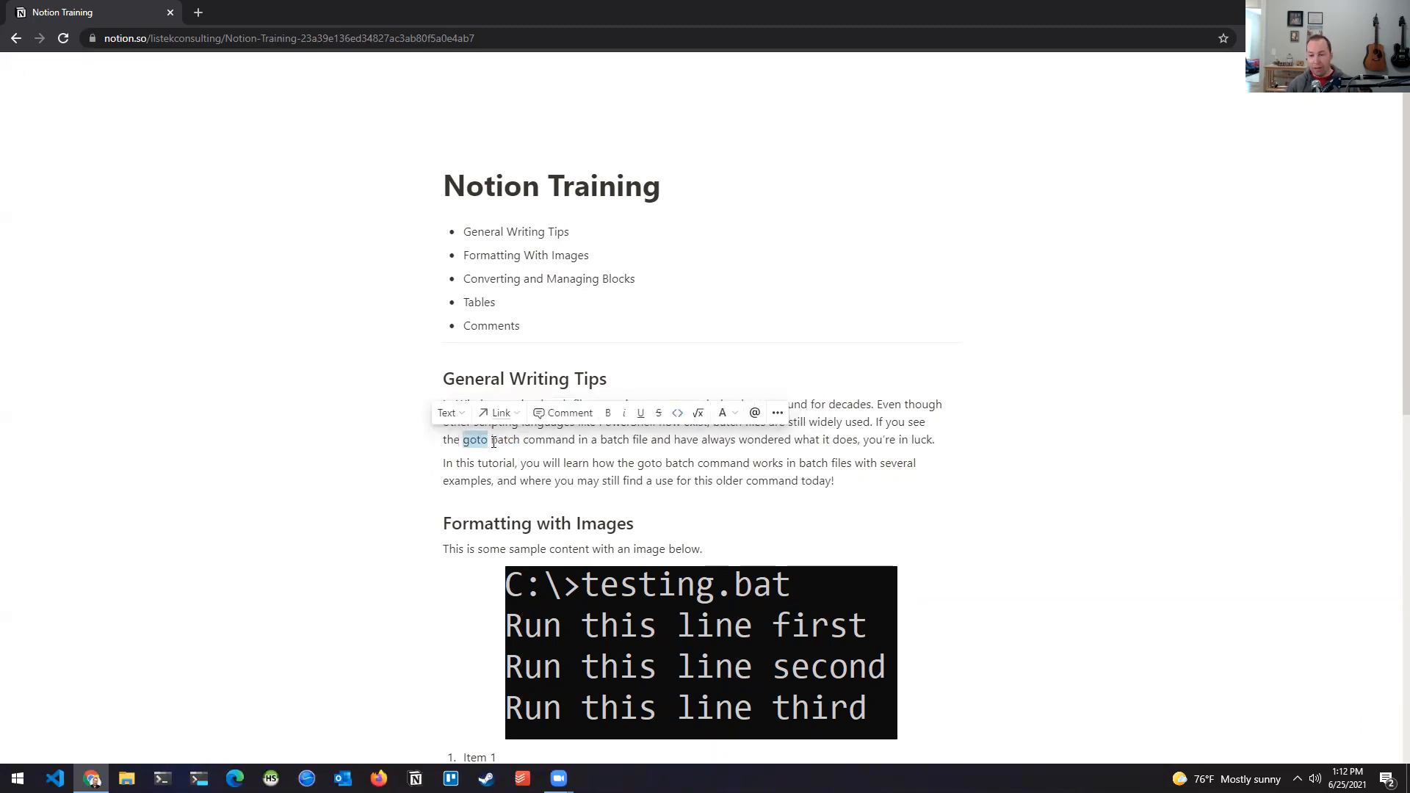
key(ctrl+e)
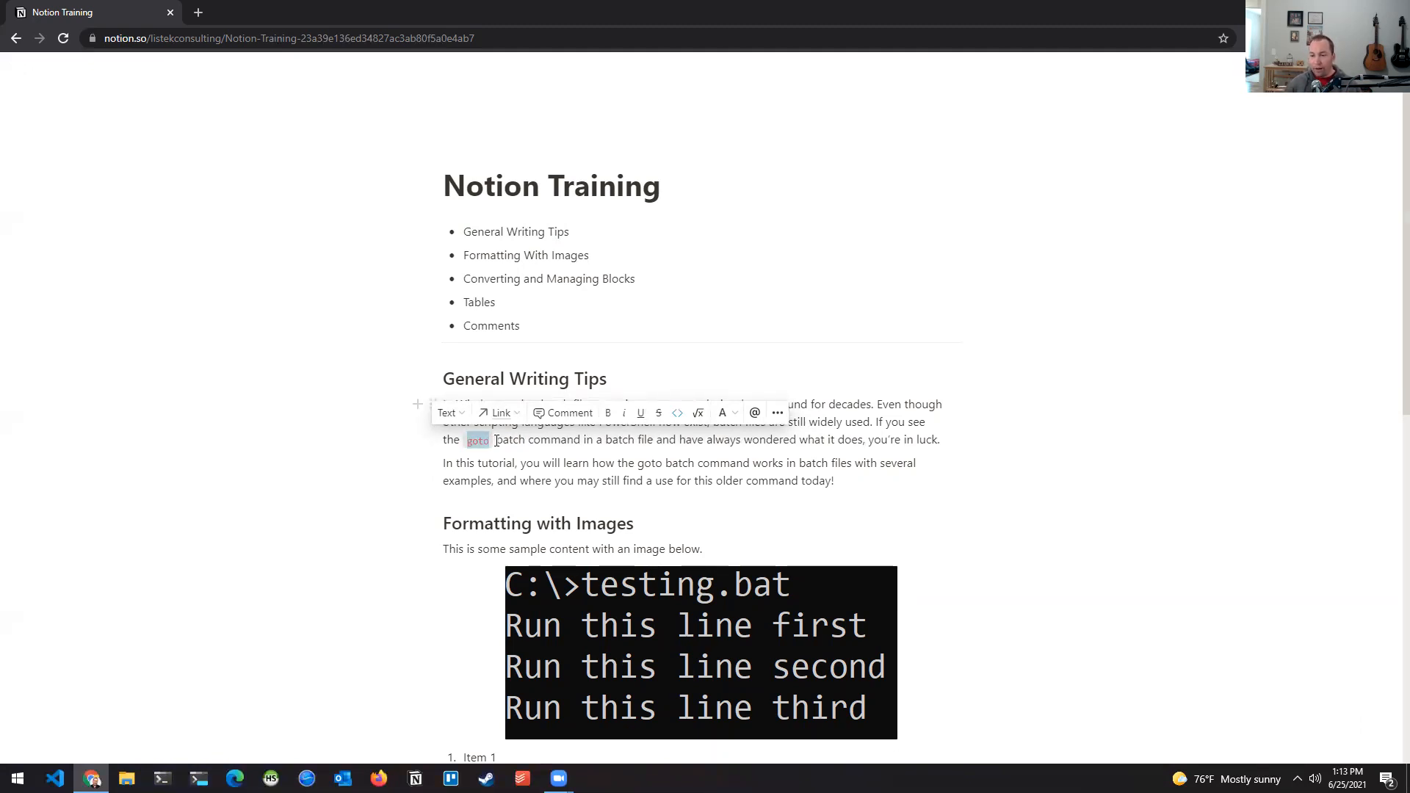
drag(496, 441, 582, 457)
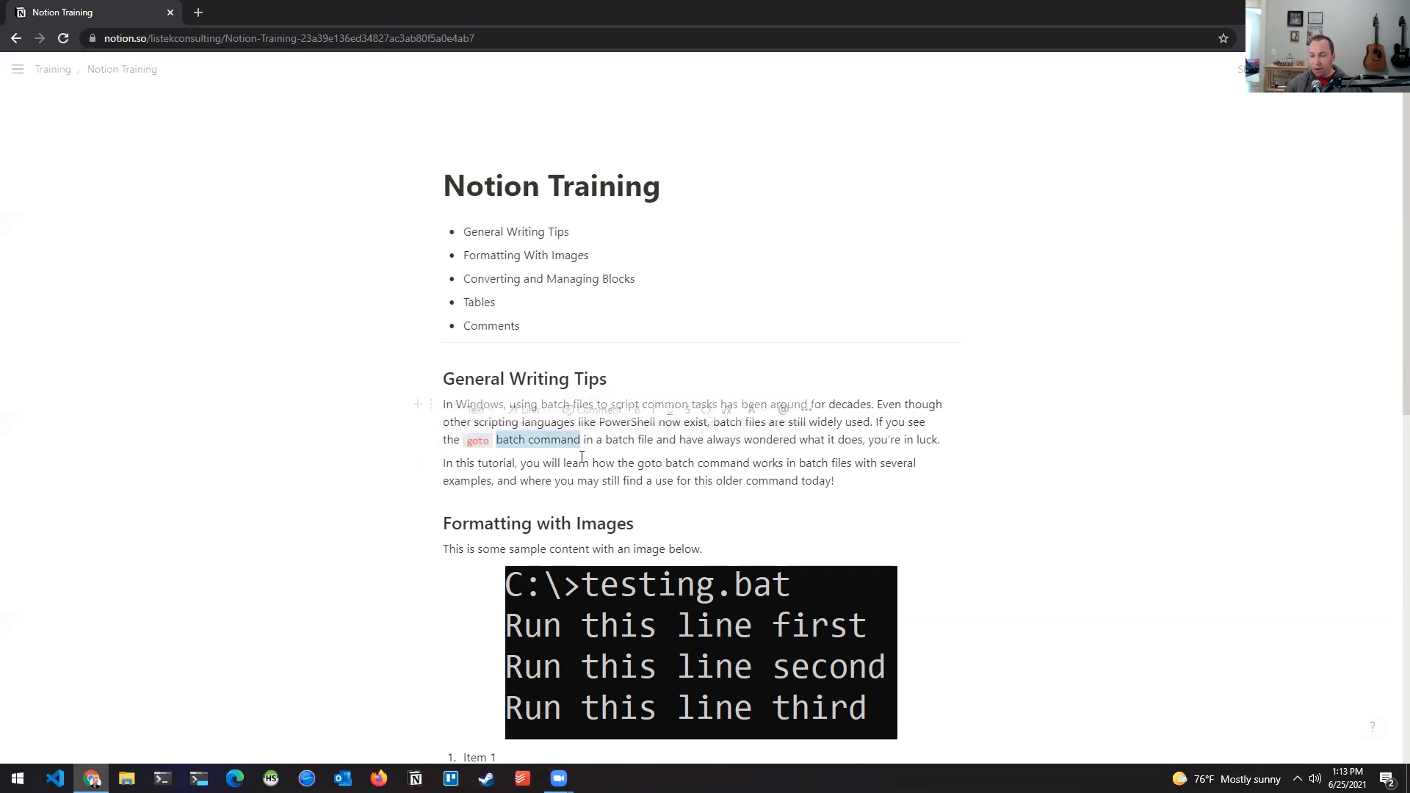
click(527, 411)
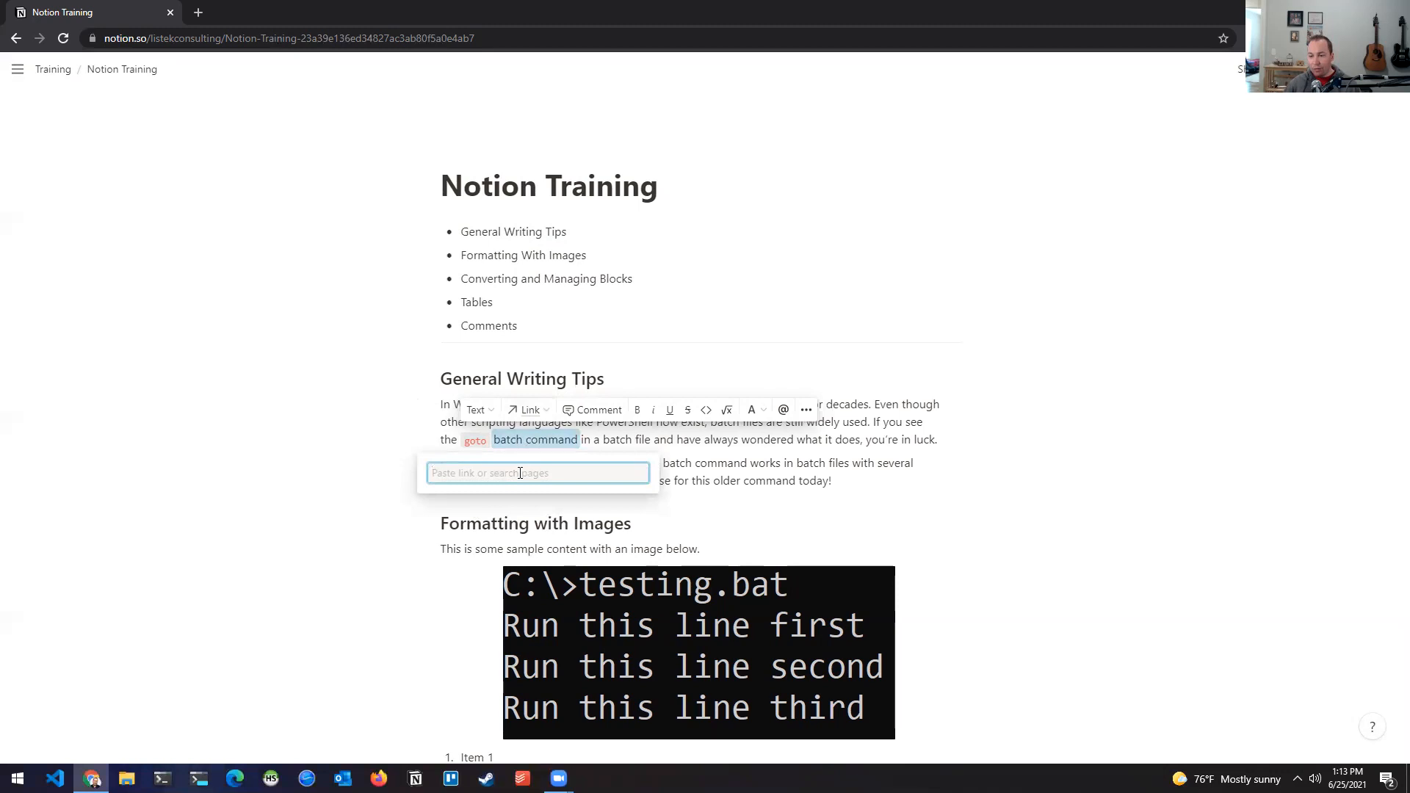
text(www.)
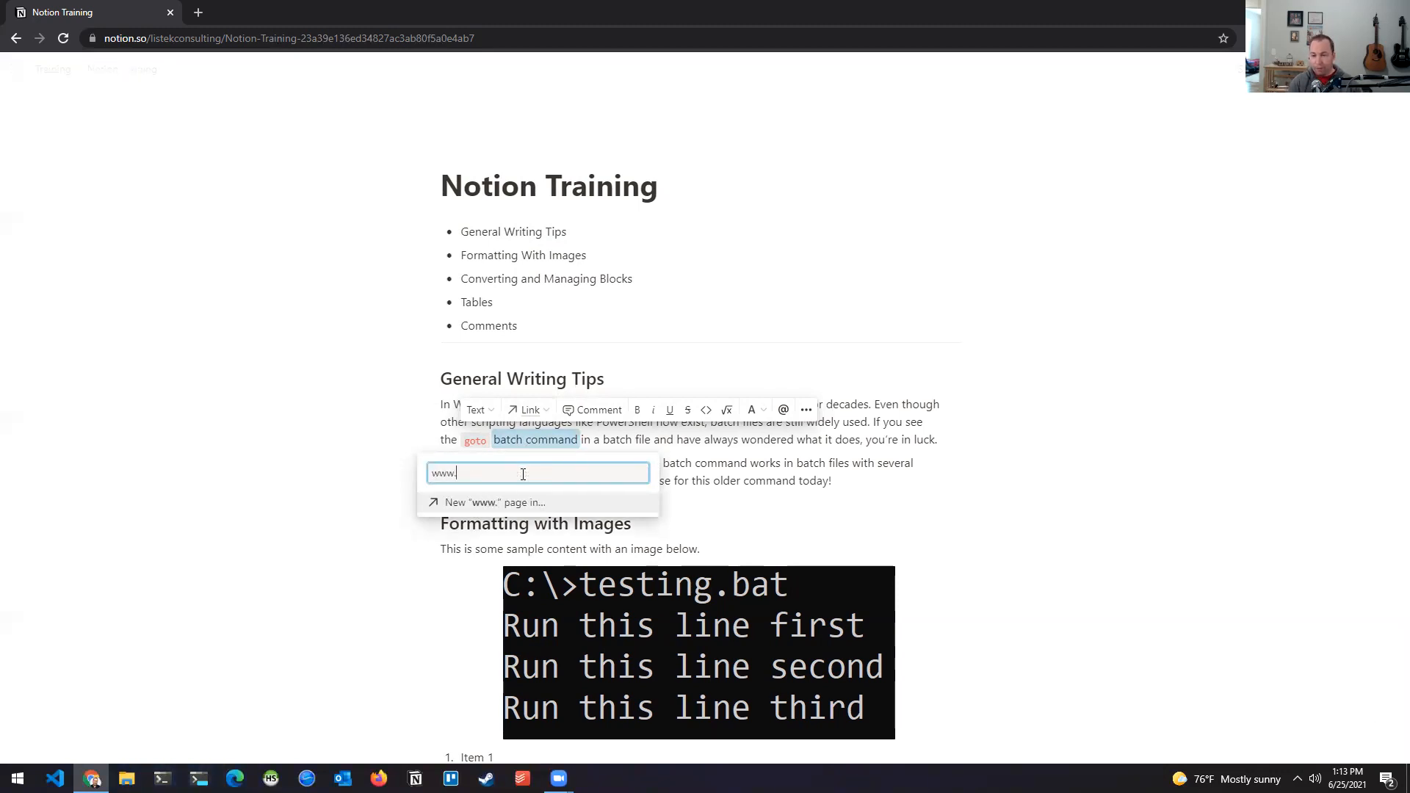
text(google.com)
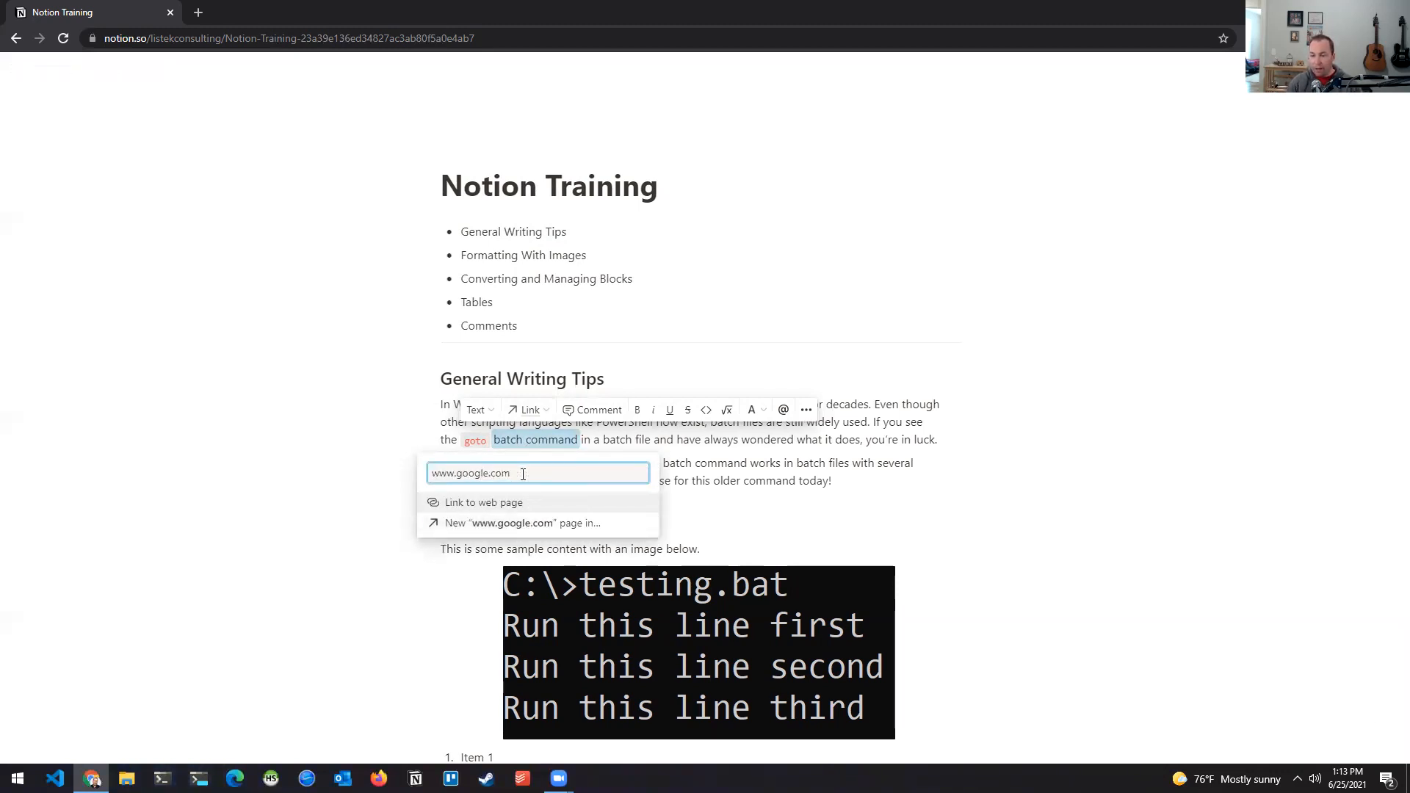
key(Return)
click(570, 476)
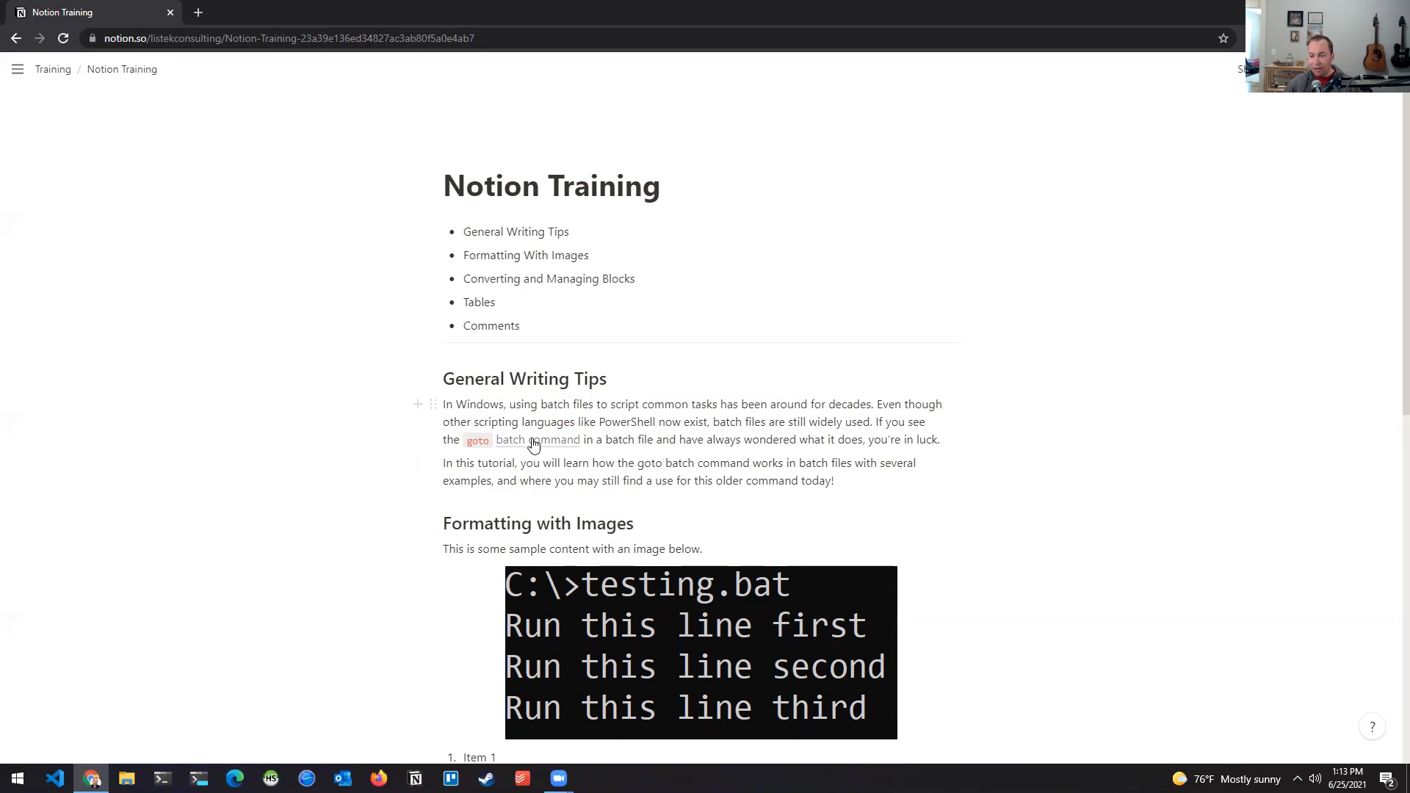
Test the "batch command" link by opening it, and close the new browser tab.
right_click(533, 445)
click(539, 445)
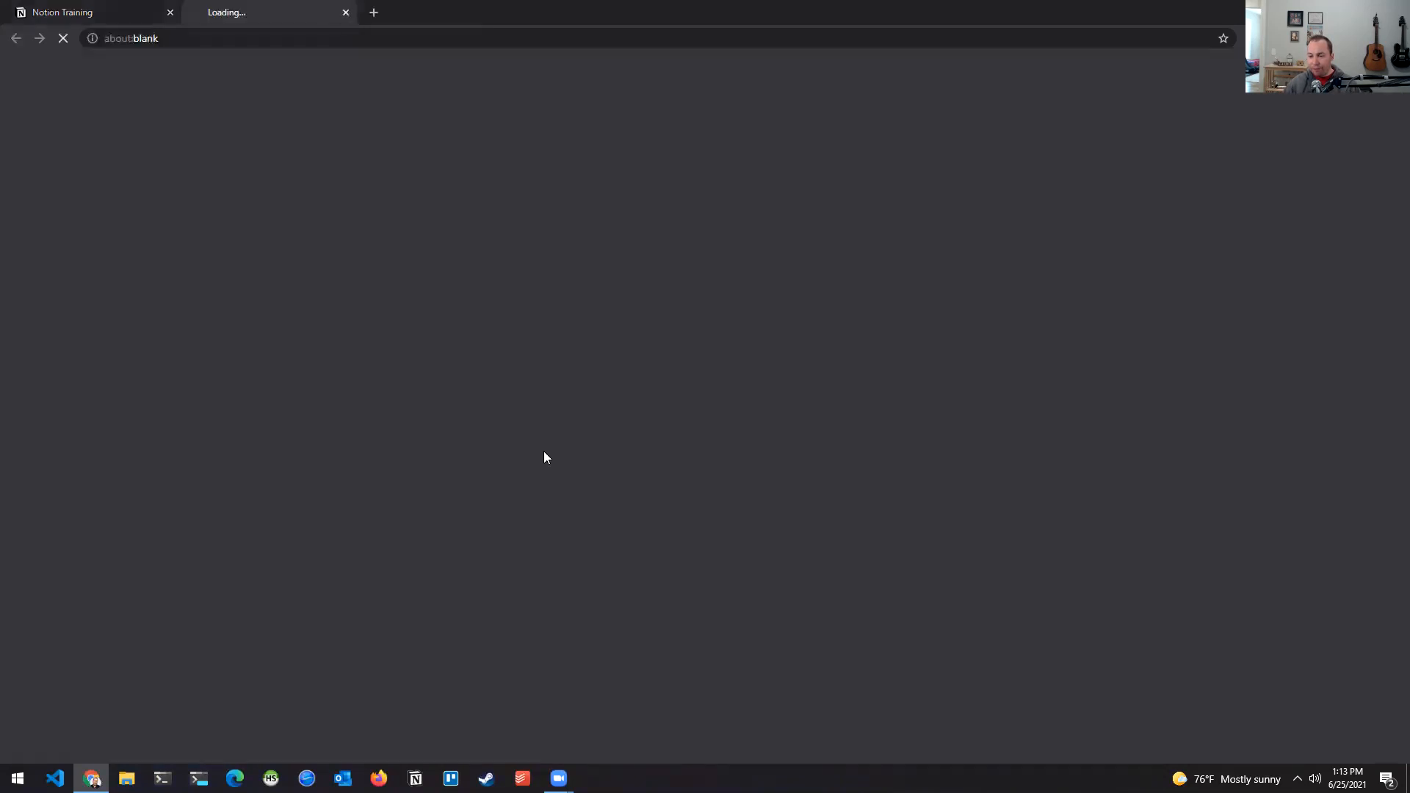
click(345, 13)
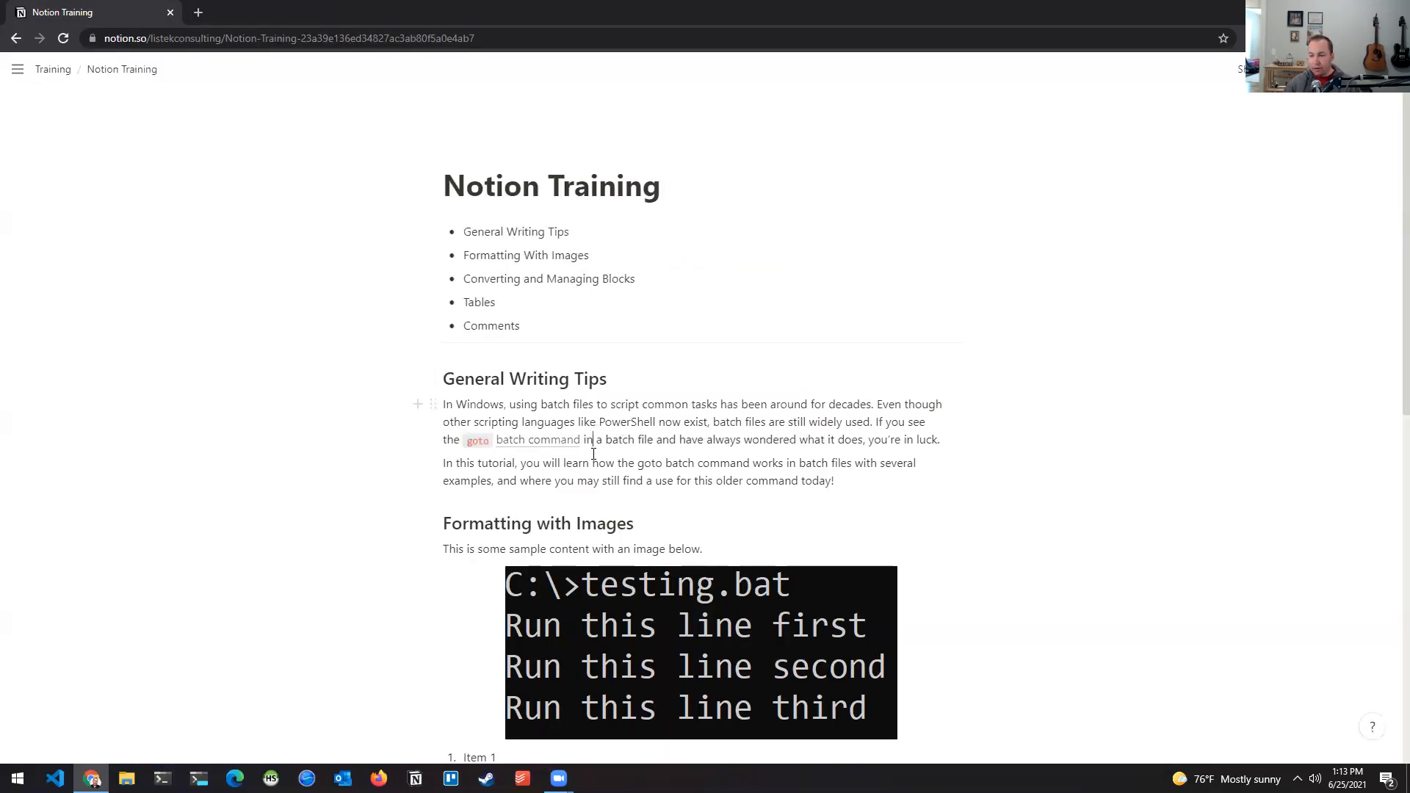
Place the text cursor inside the "batch command" link to bring up its link options.
key(Left)
key(Left)
key(Left)
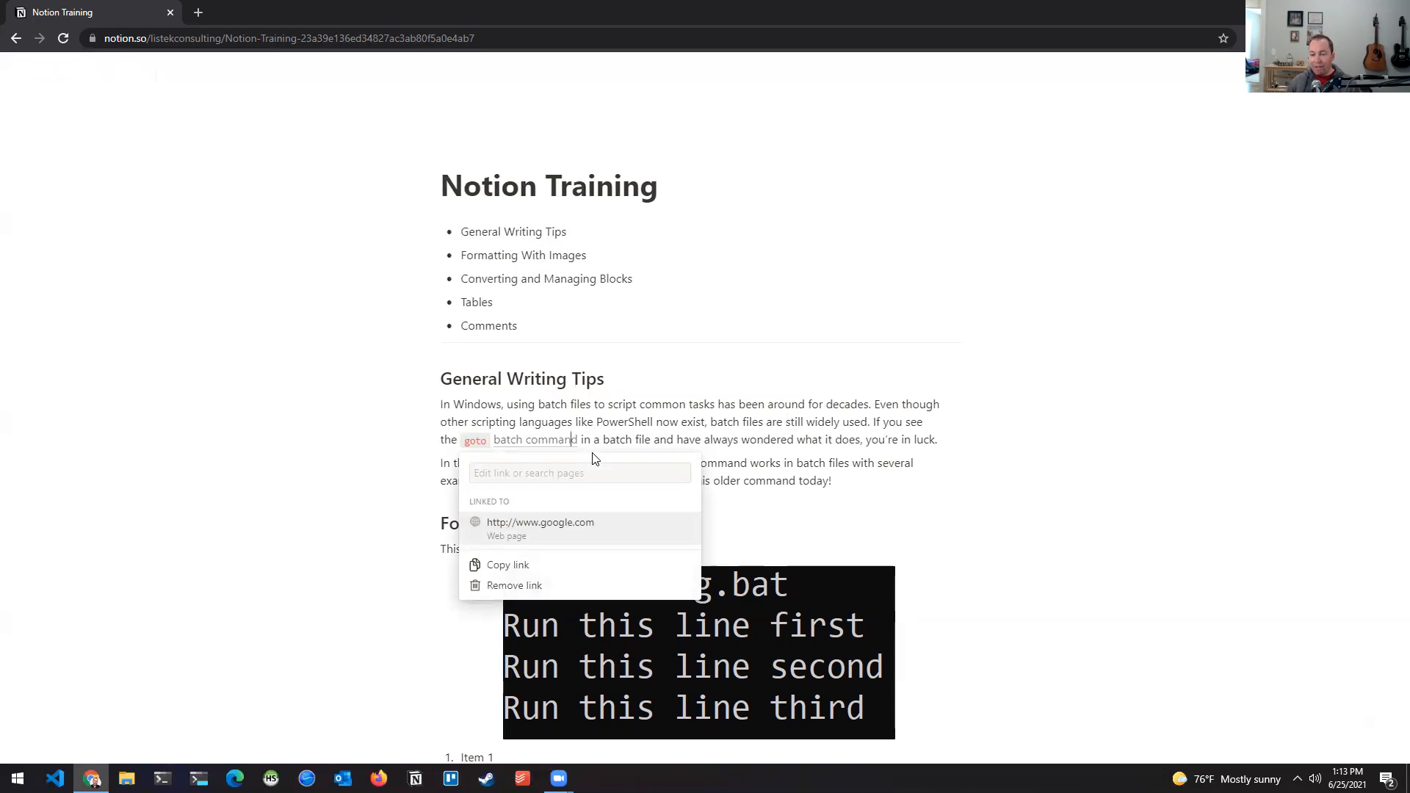
Remove the web link from the words "batch command" in the first paragraph.
key(Right)
key(Right)
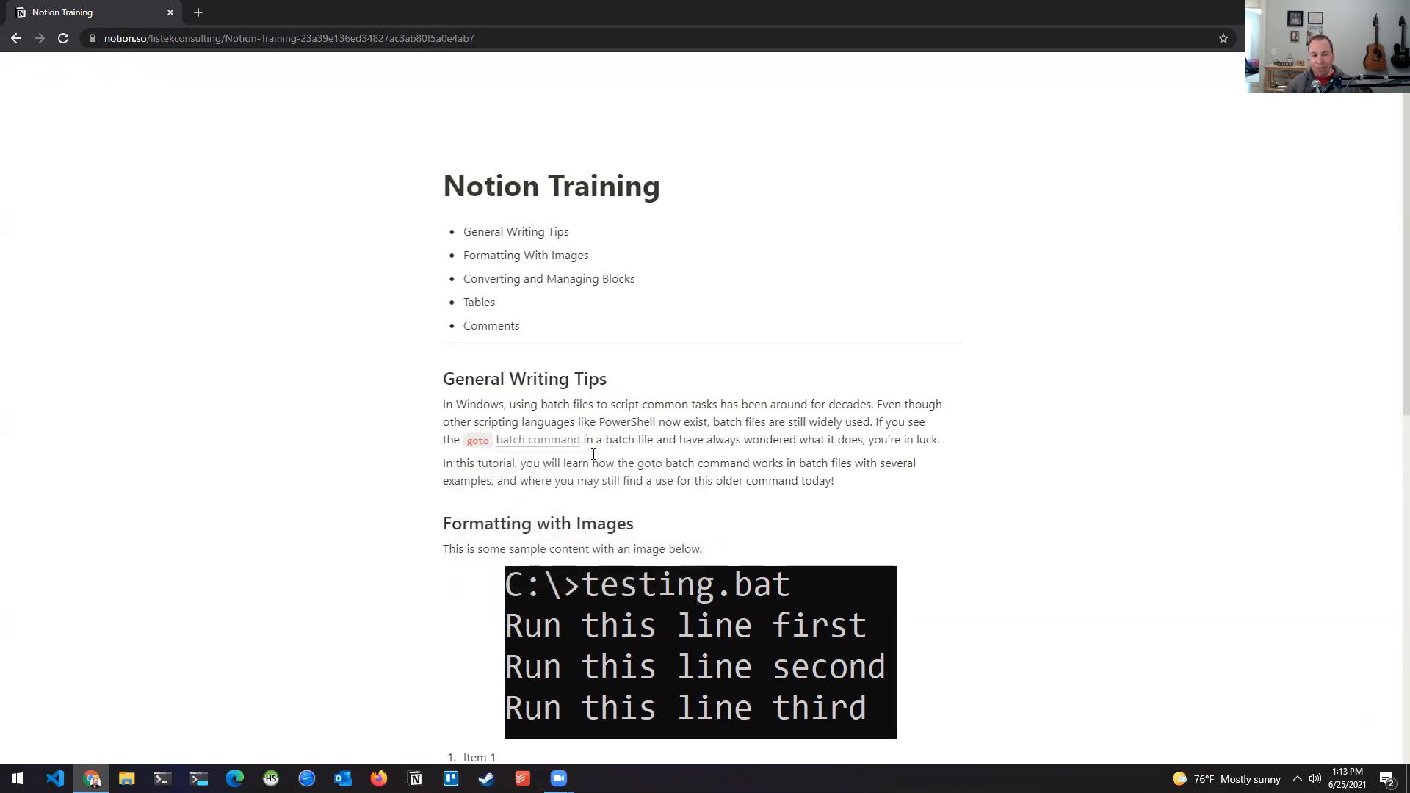
mouse_move(556, 442)
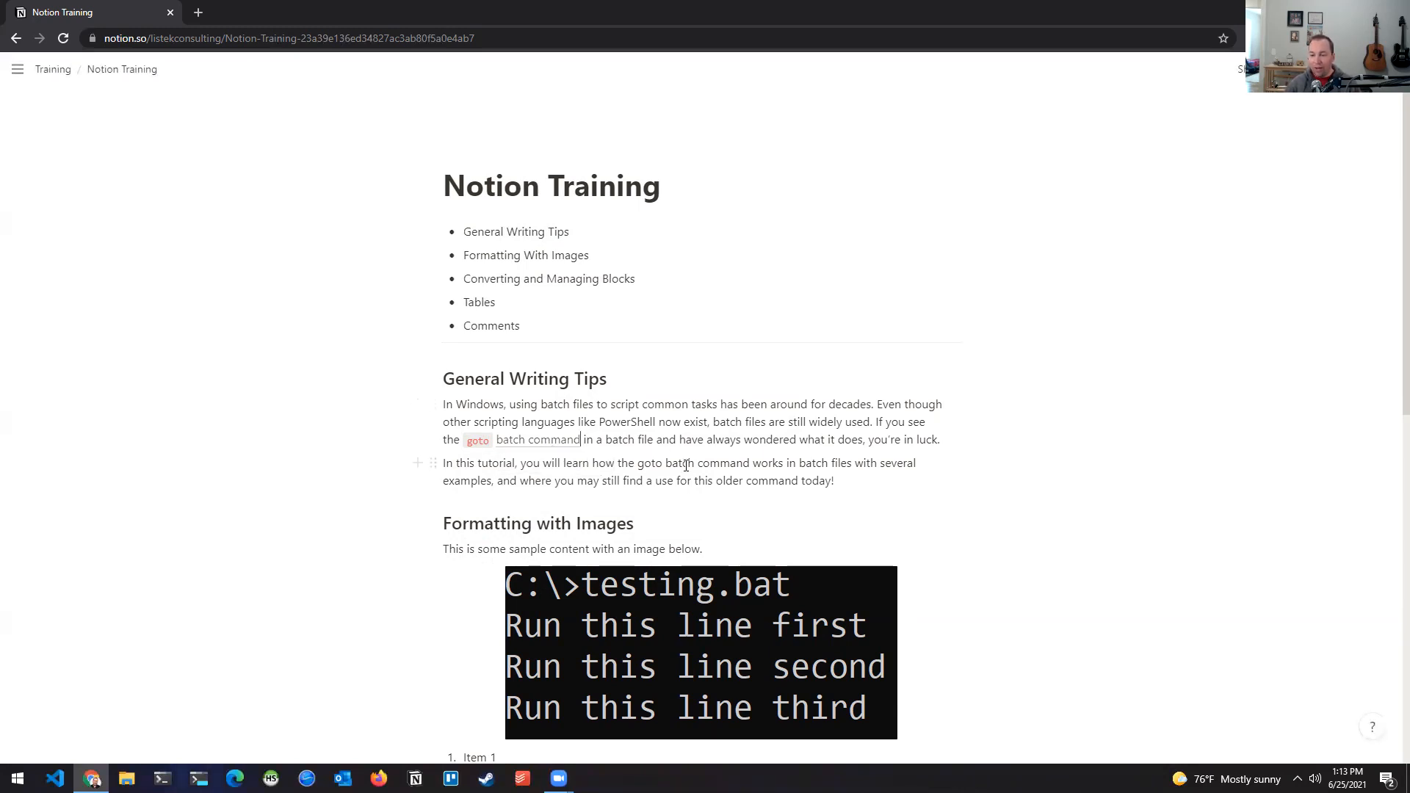
key(ctrl+k)
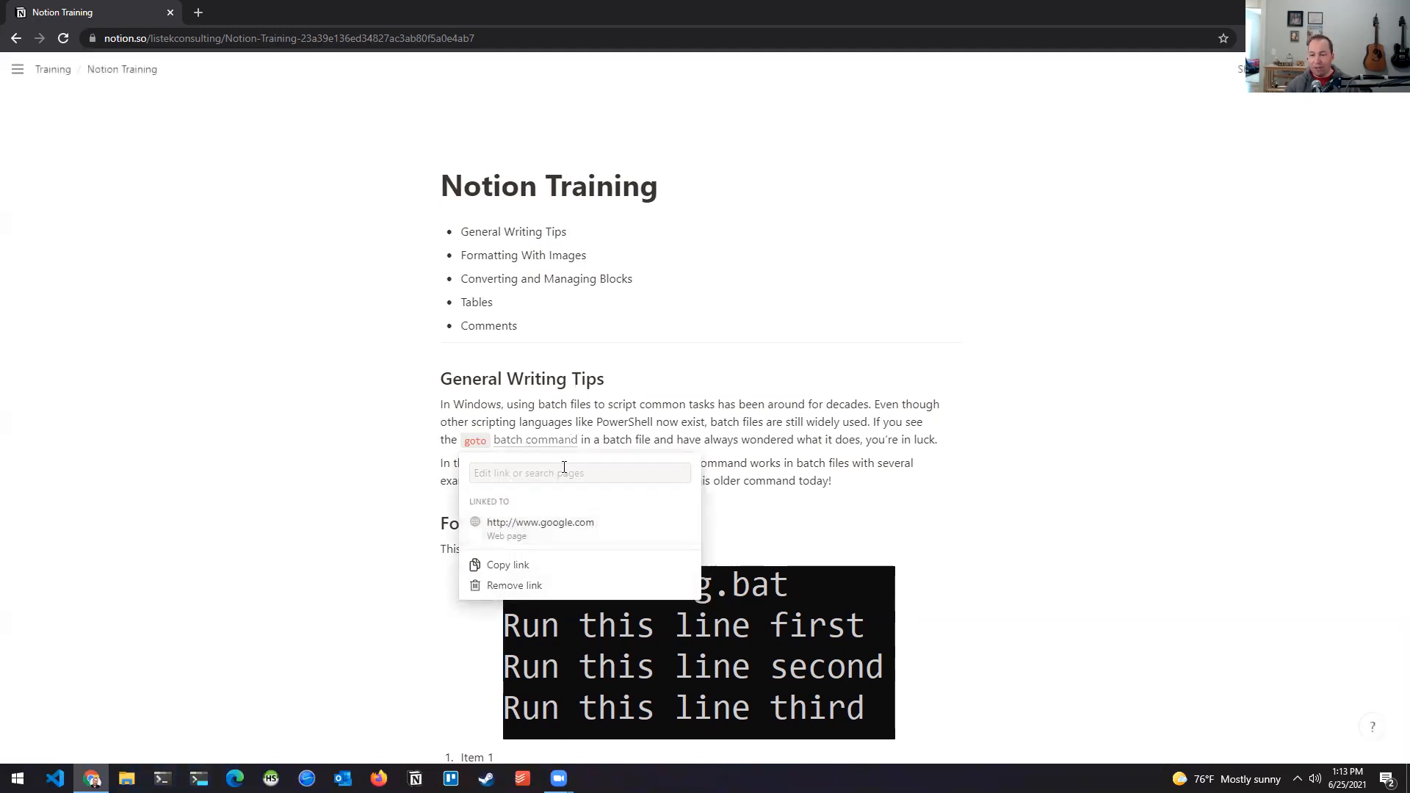
click(514, 585)
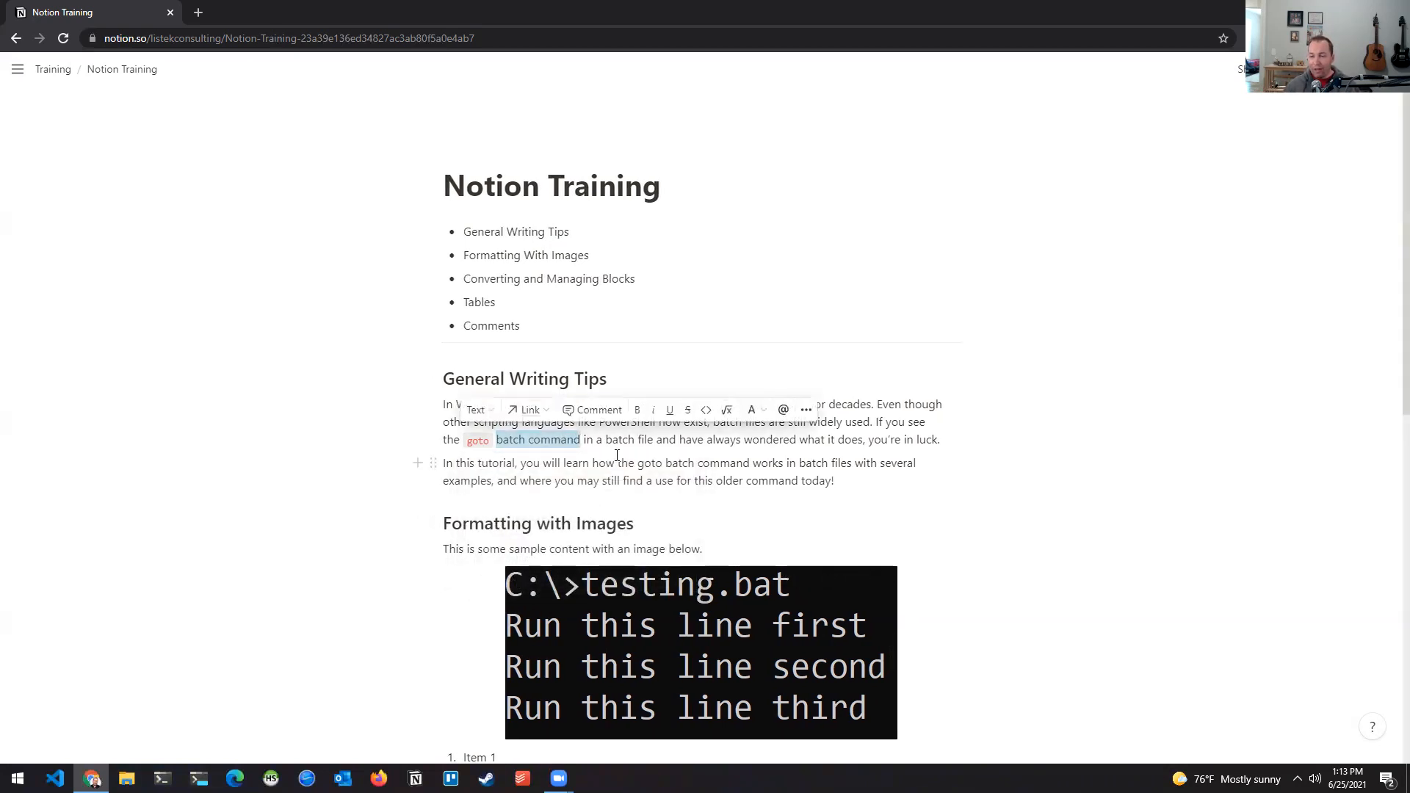
click(534, 414)
text(www.)
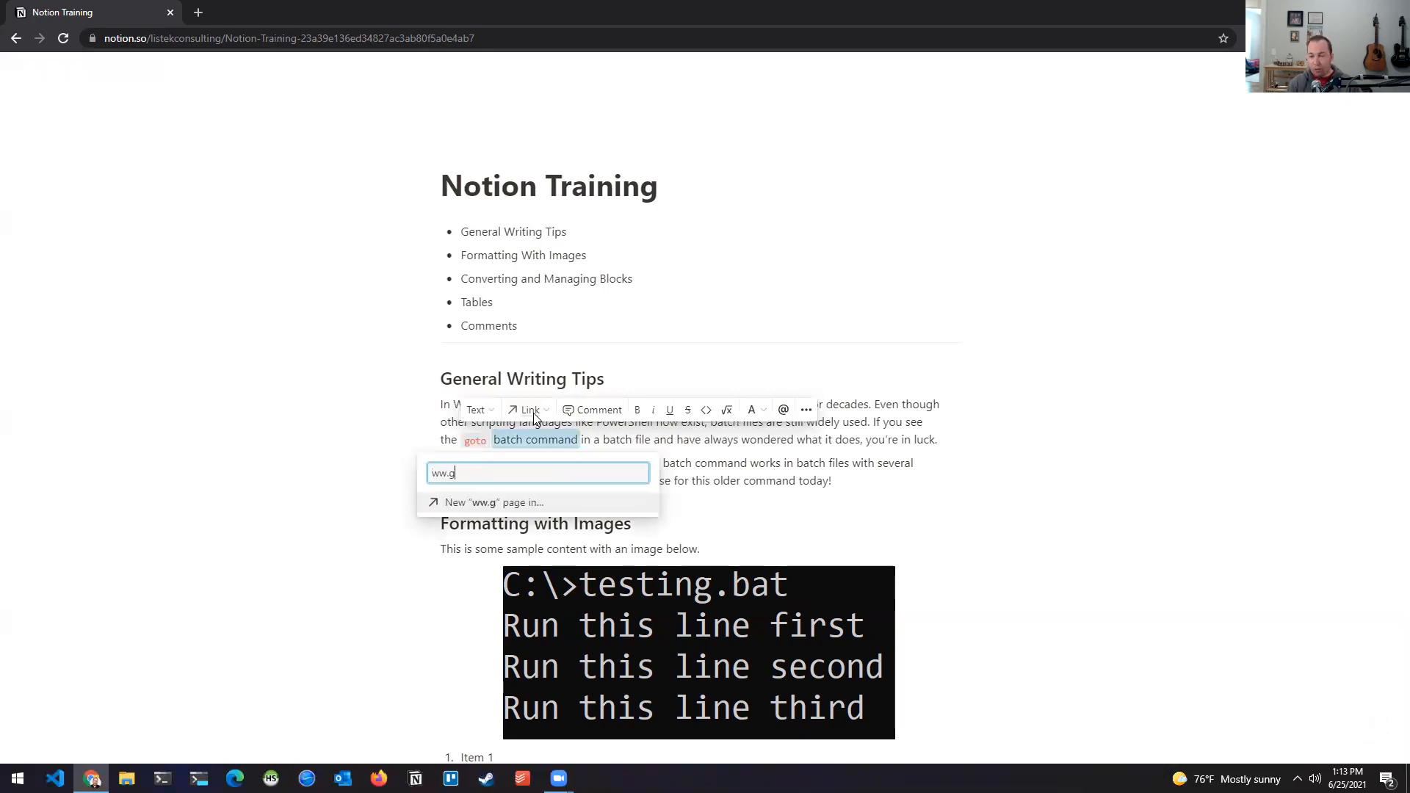
text(google.com)
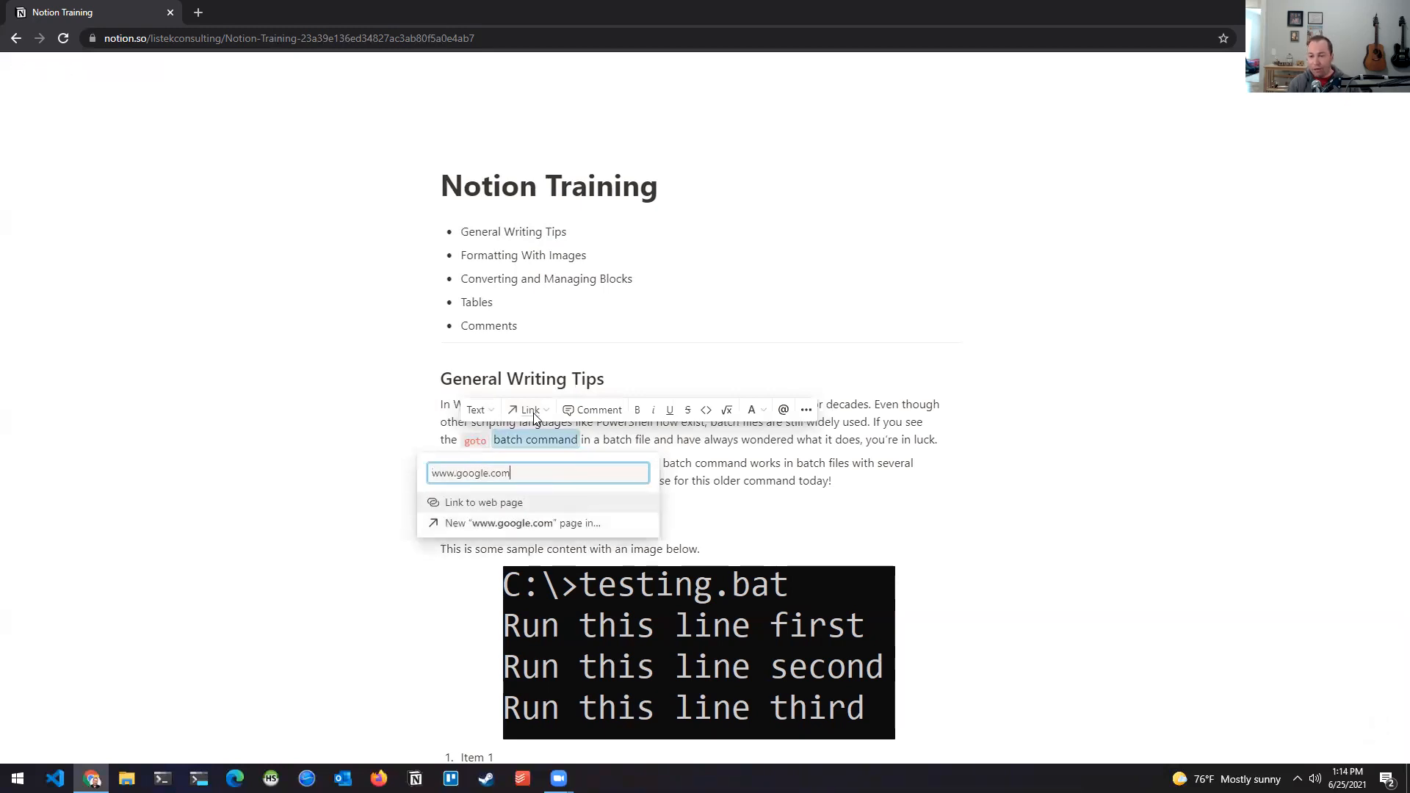
key(Return)
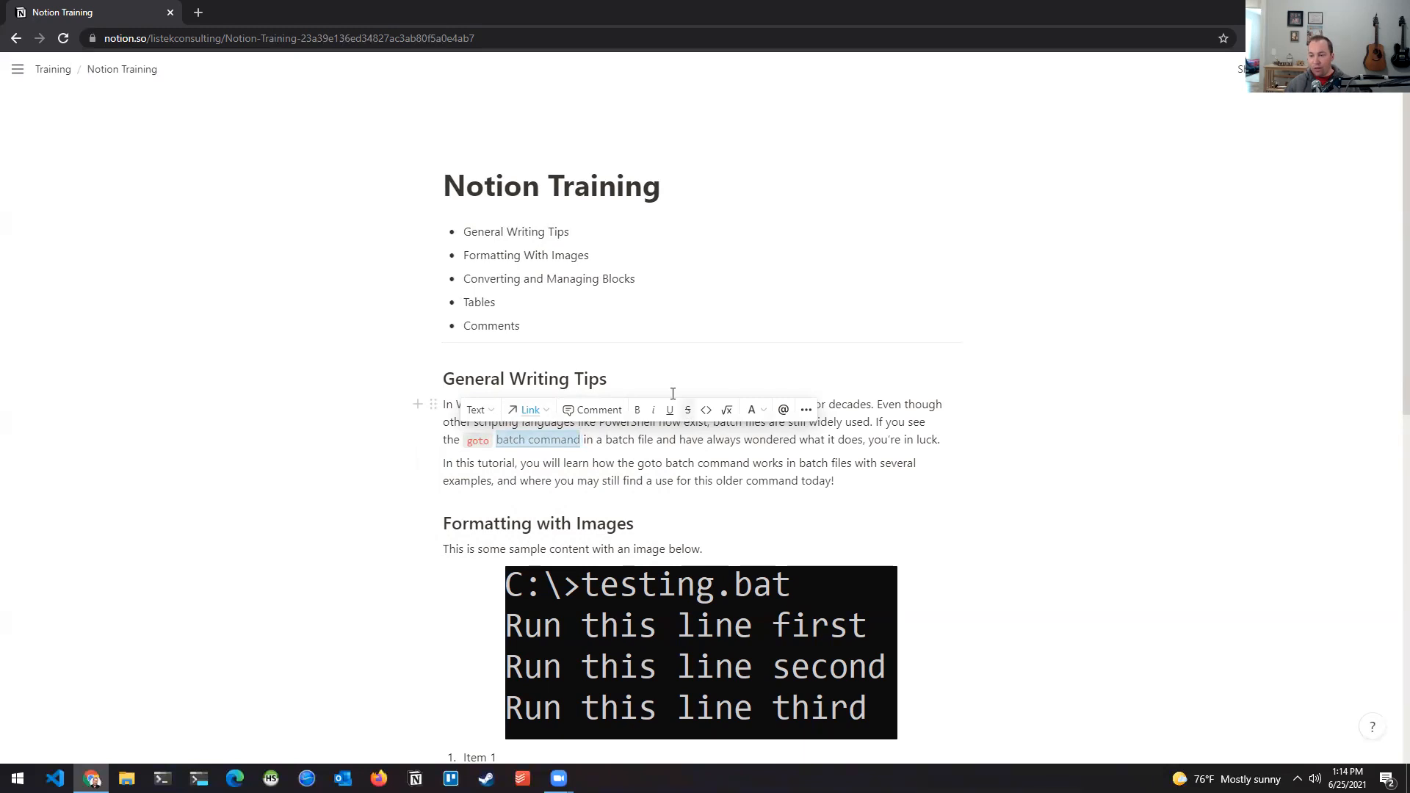
click(677, 439)
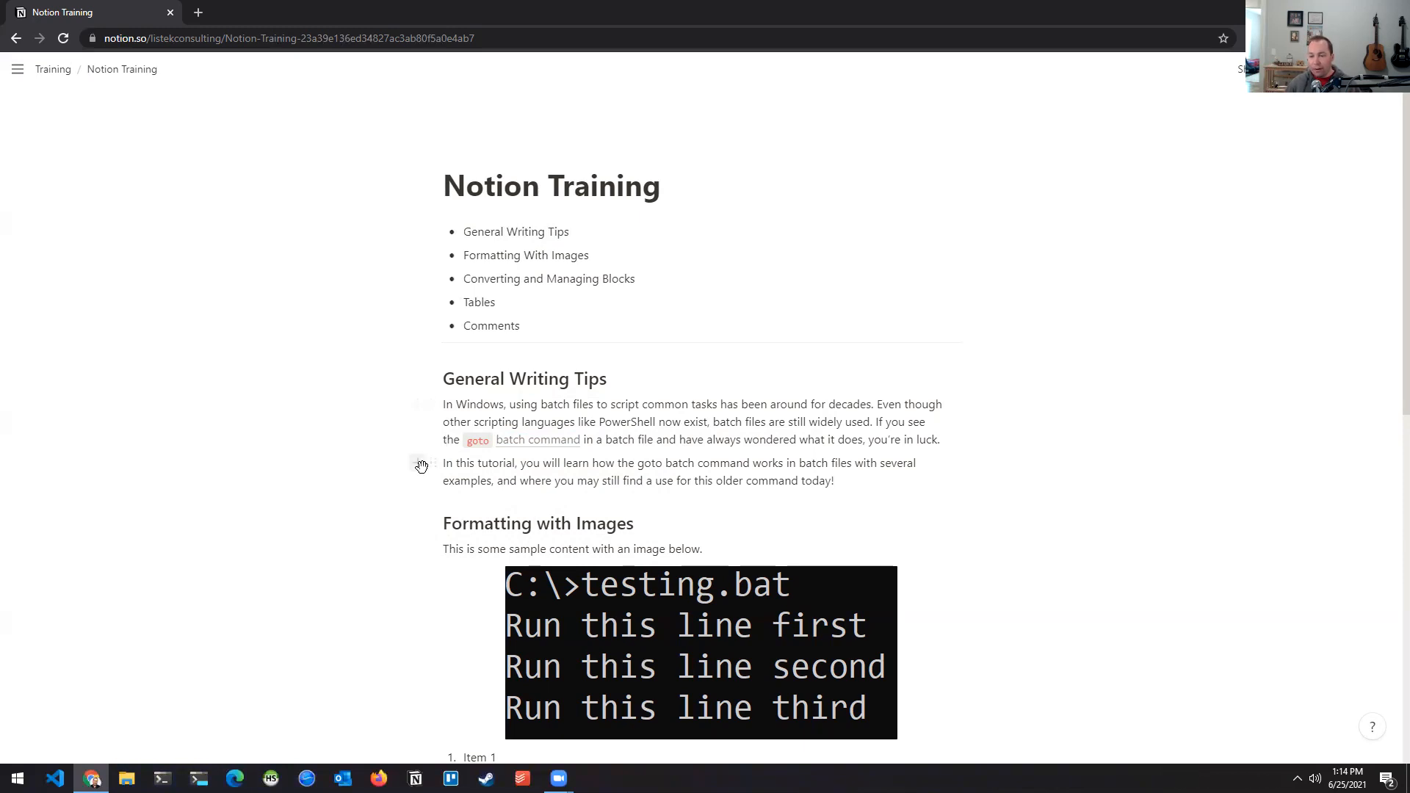
Turn the "In this tutorial" paragraph into a quote block, and undo the conversion.
drag(433, 463, 499, 477)
click(737, 495)
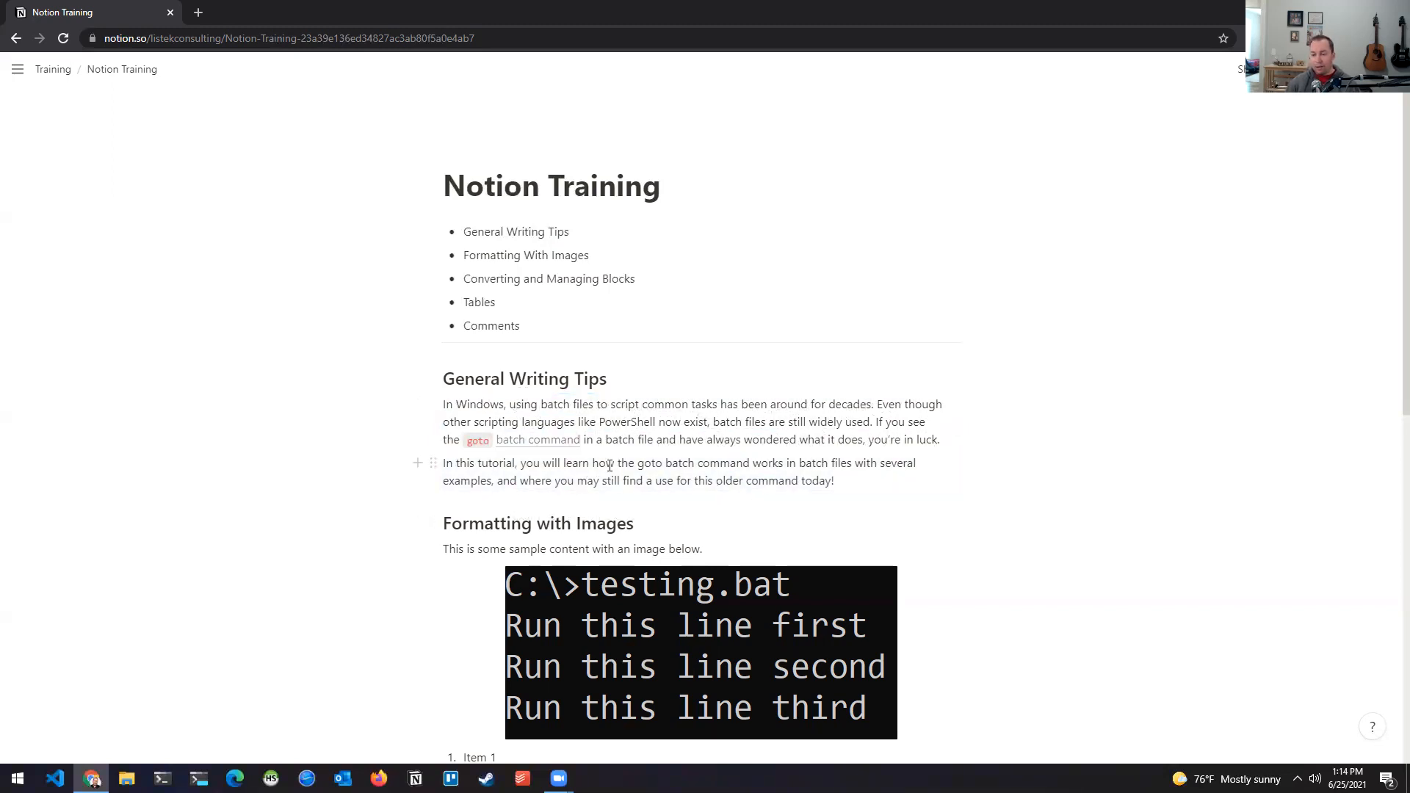
click(433, 462)
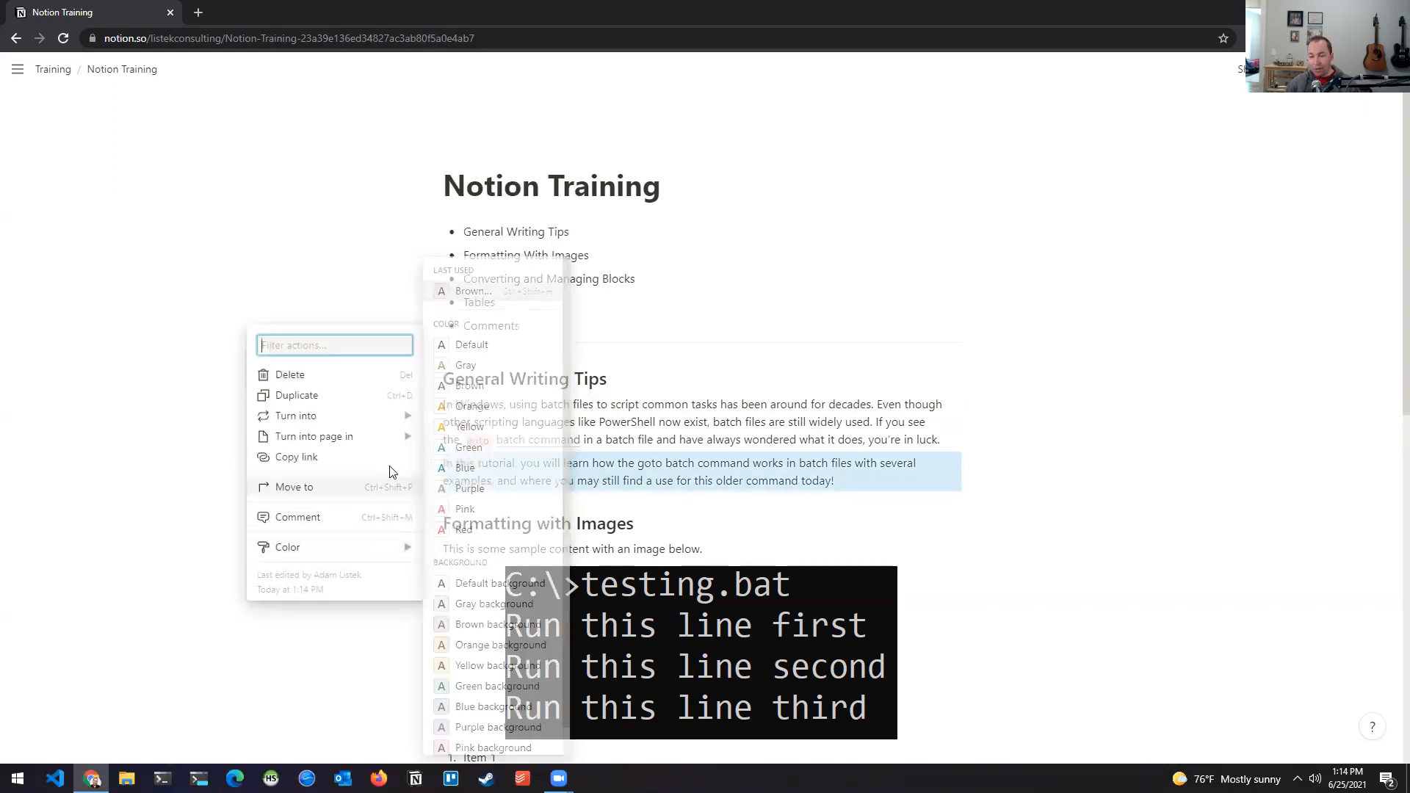
mouse_move(381, 417)
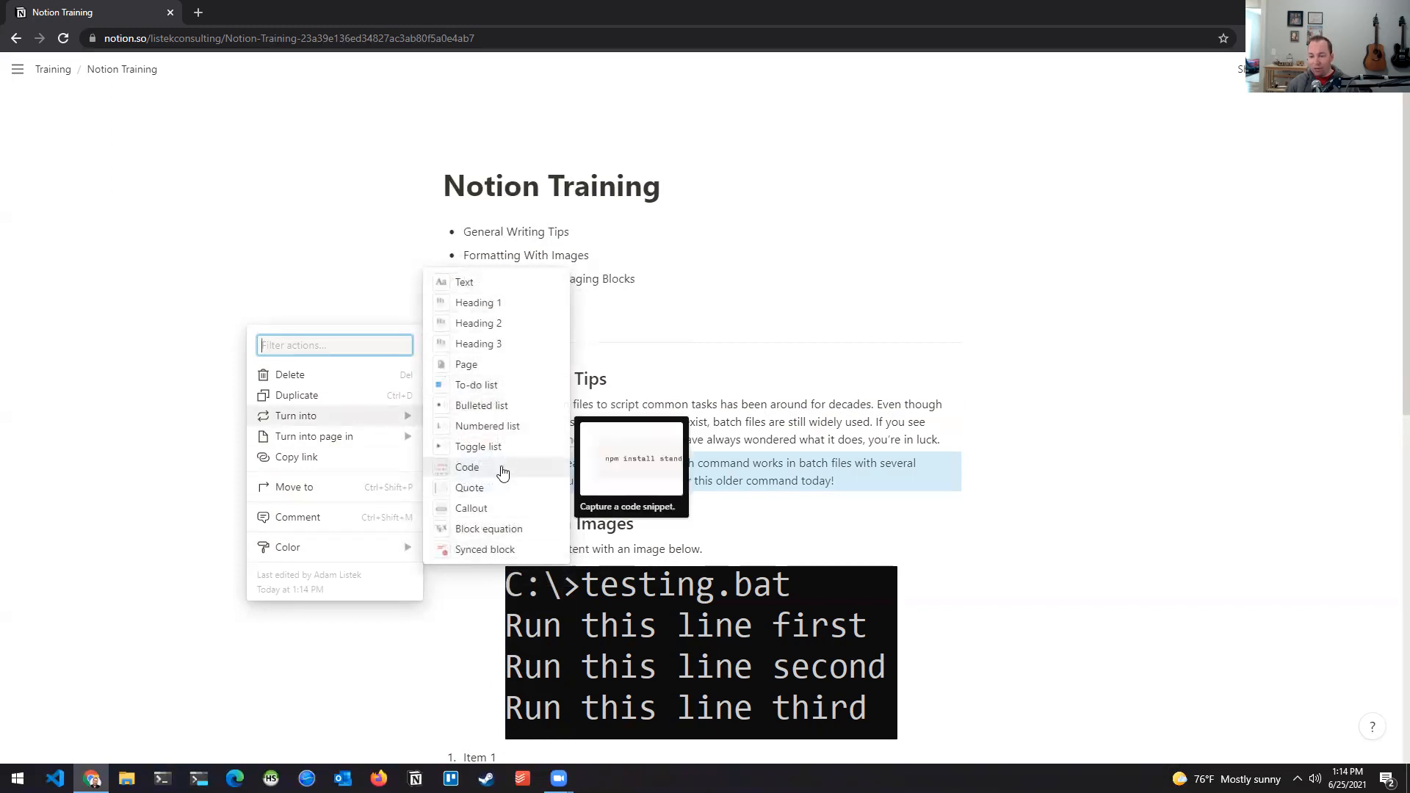
click(474, 488)
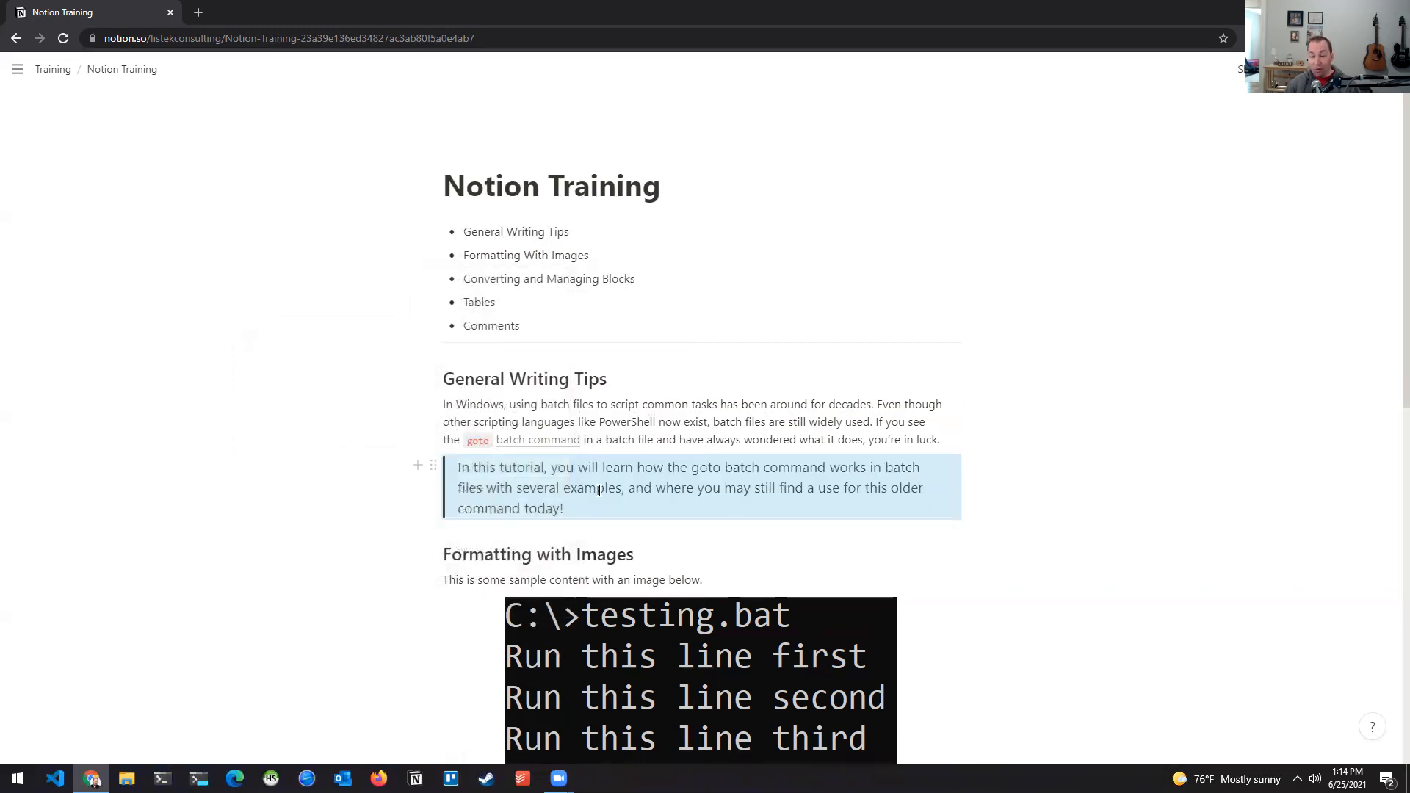
key(ctrl+z)
Turn the "In this tutorial" paragraph into a Heading 2 block, and undo the conversion.
click(433, 463)
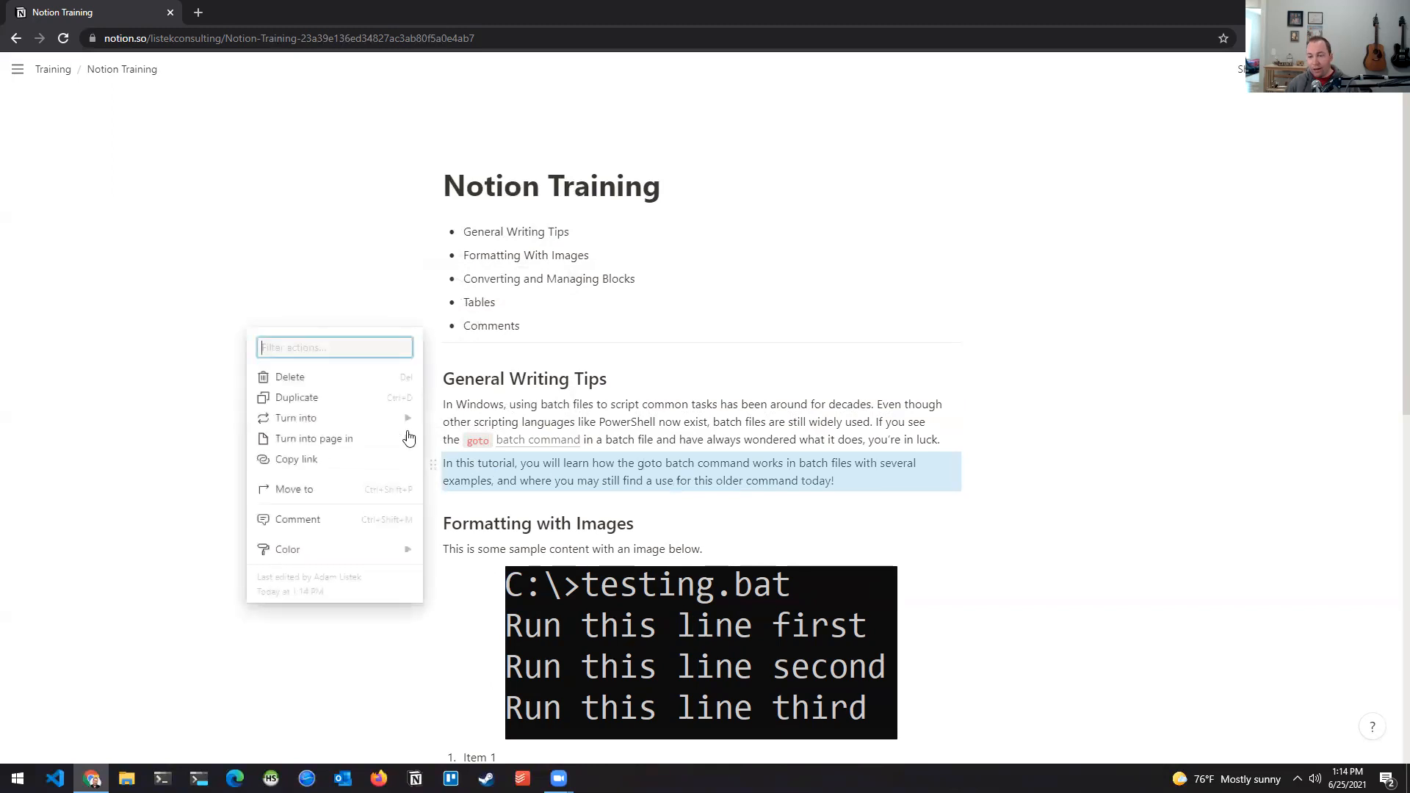
mouse_move(398, 427)
click(478, 325)
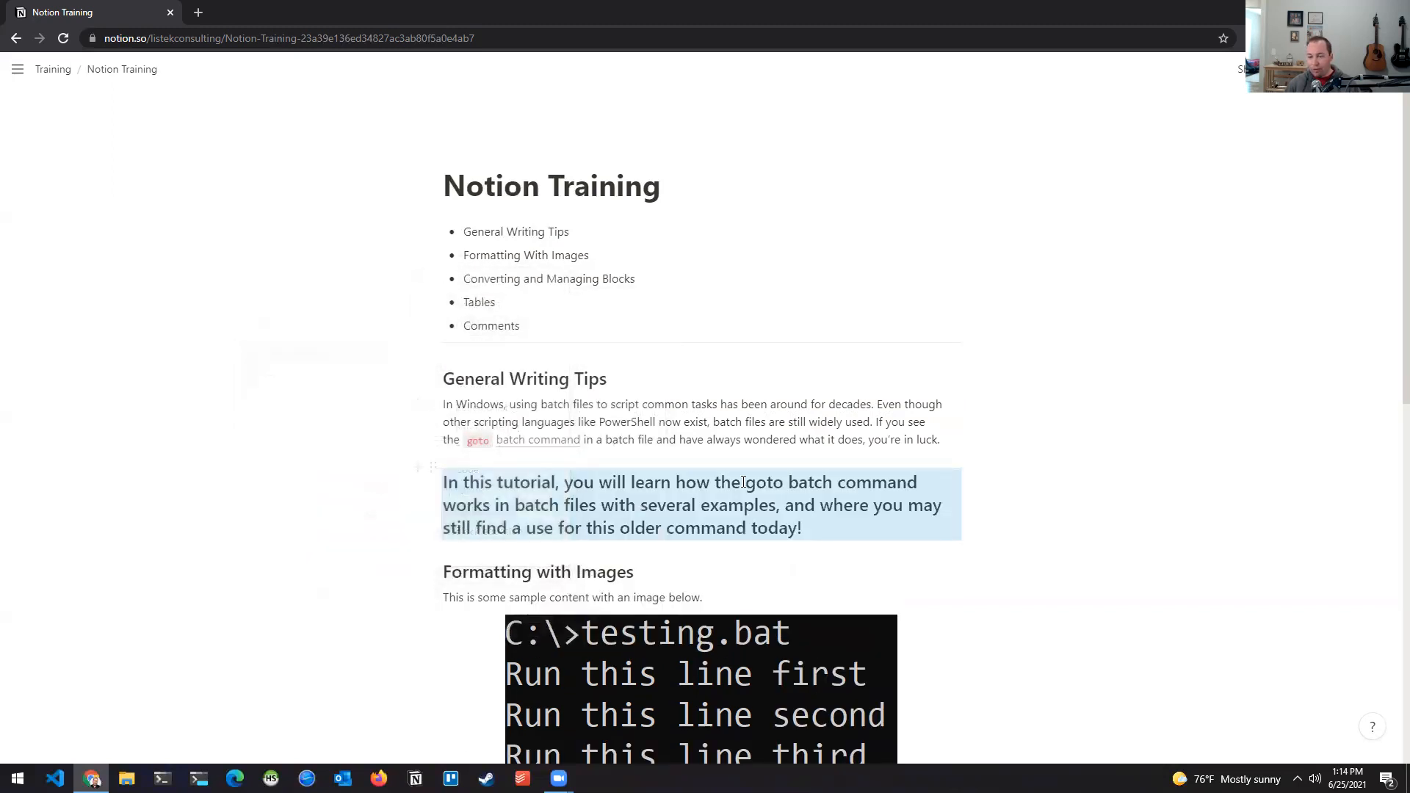
key(ctrl+z)
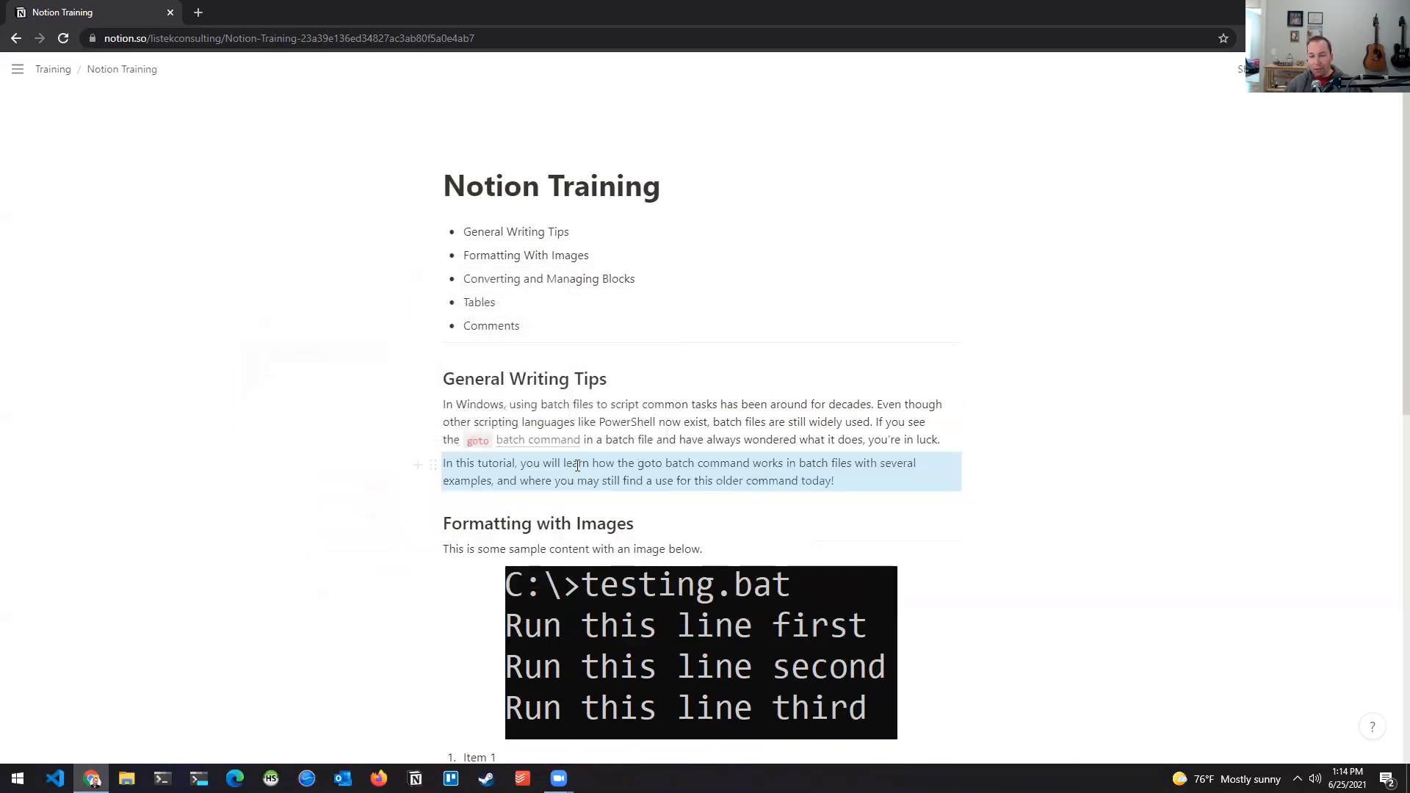
Examine the block types that the "In this tutorial" paragraph can be turned into, and close the options without choosing one.
click(433, 463)
mouse_move(387, 418)
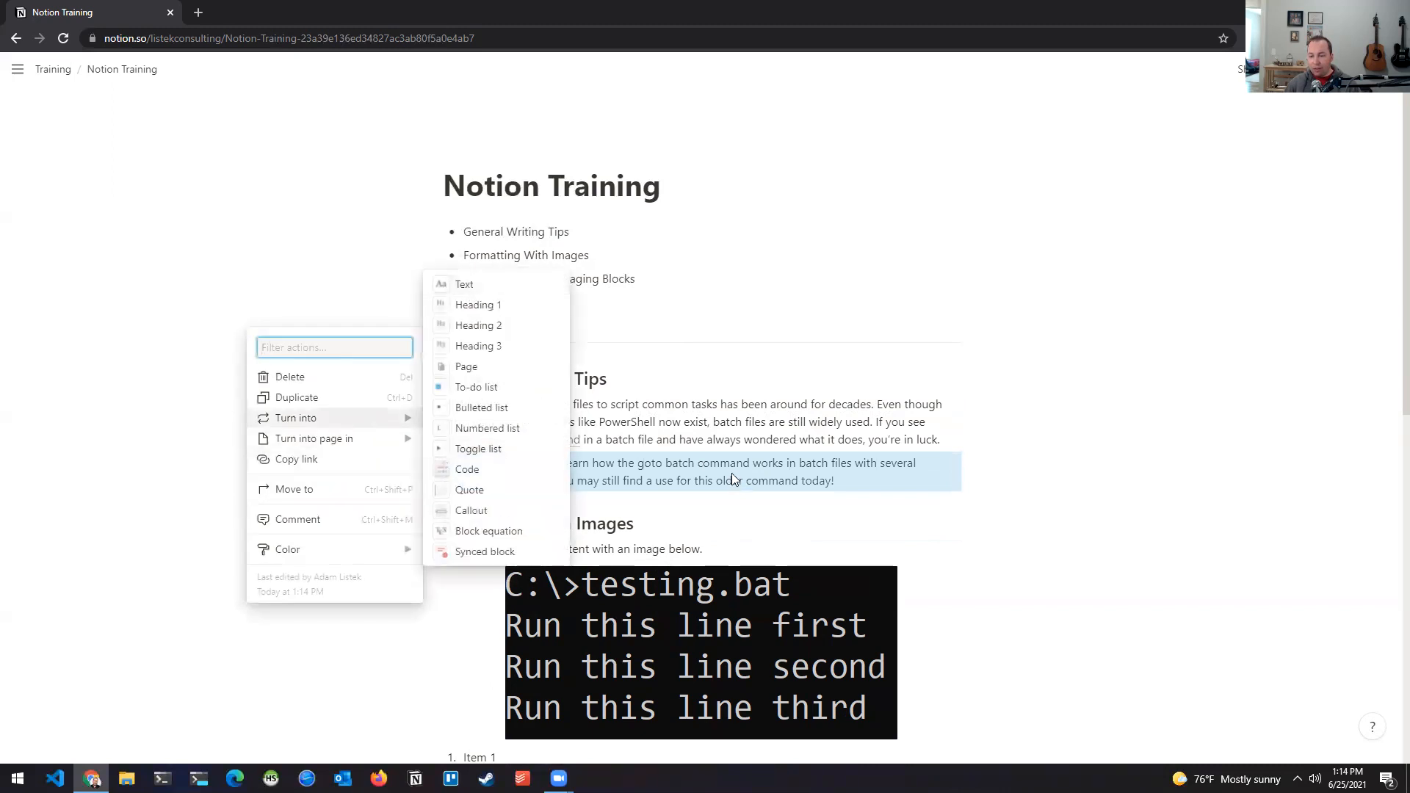
key(Escape)
right_click(451, 465)
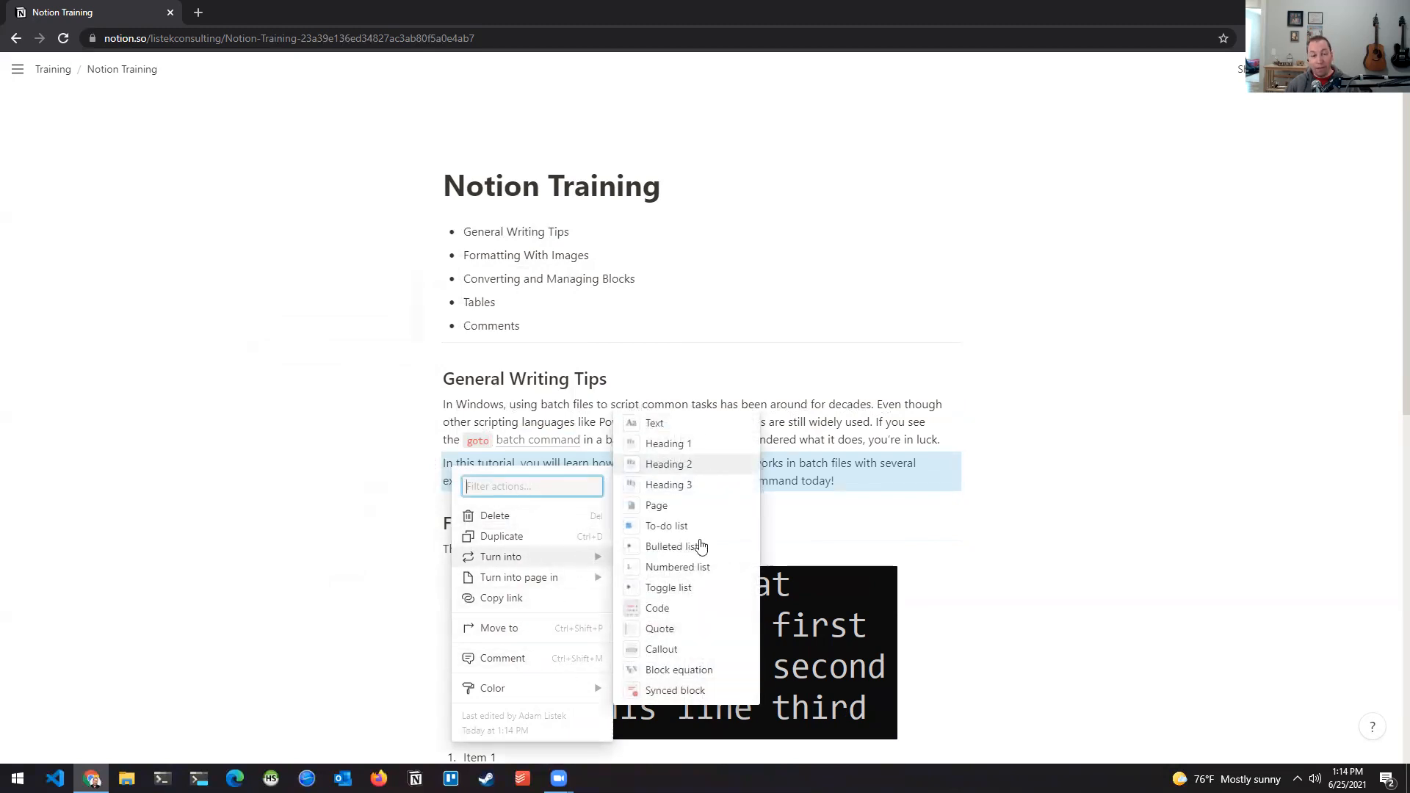
click(885, 491)
Examine the additional options of the first testing.bat image under "Formatting with Images", and close them.
scroll(749, 396, down, 4)
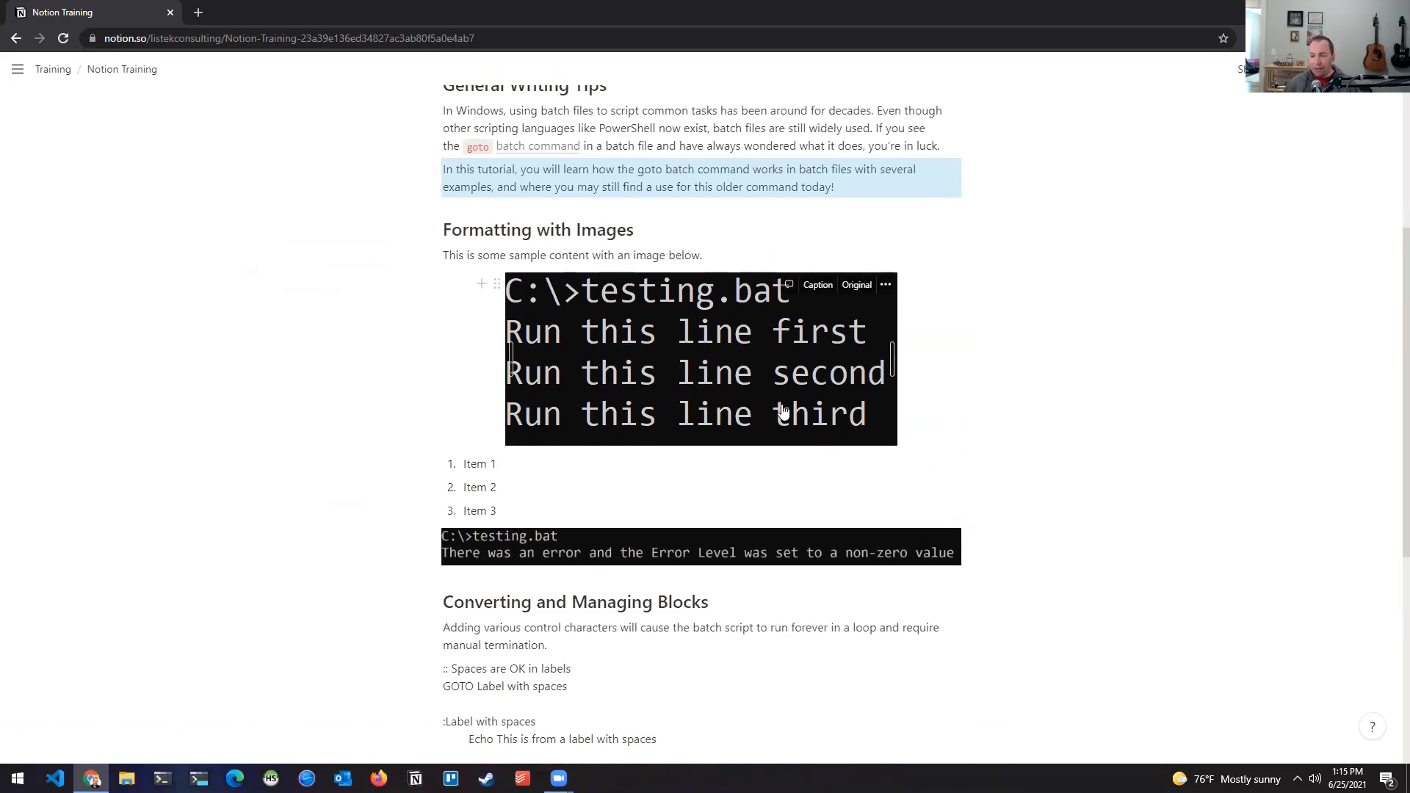
click(711, 234)
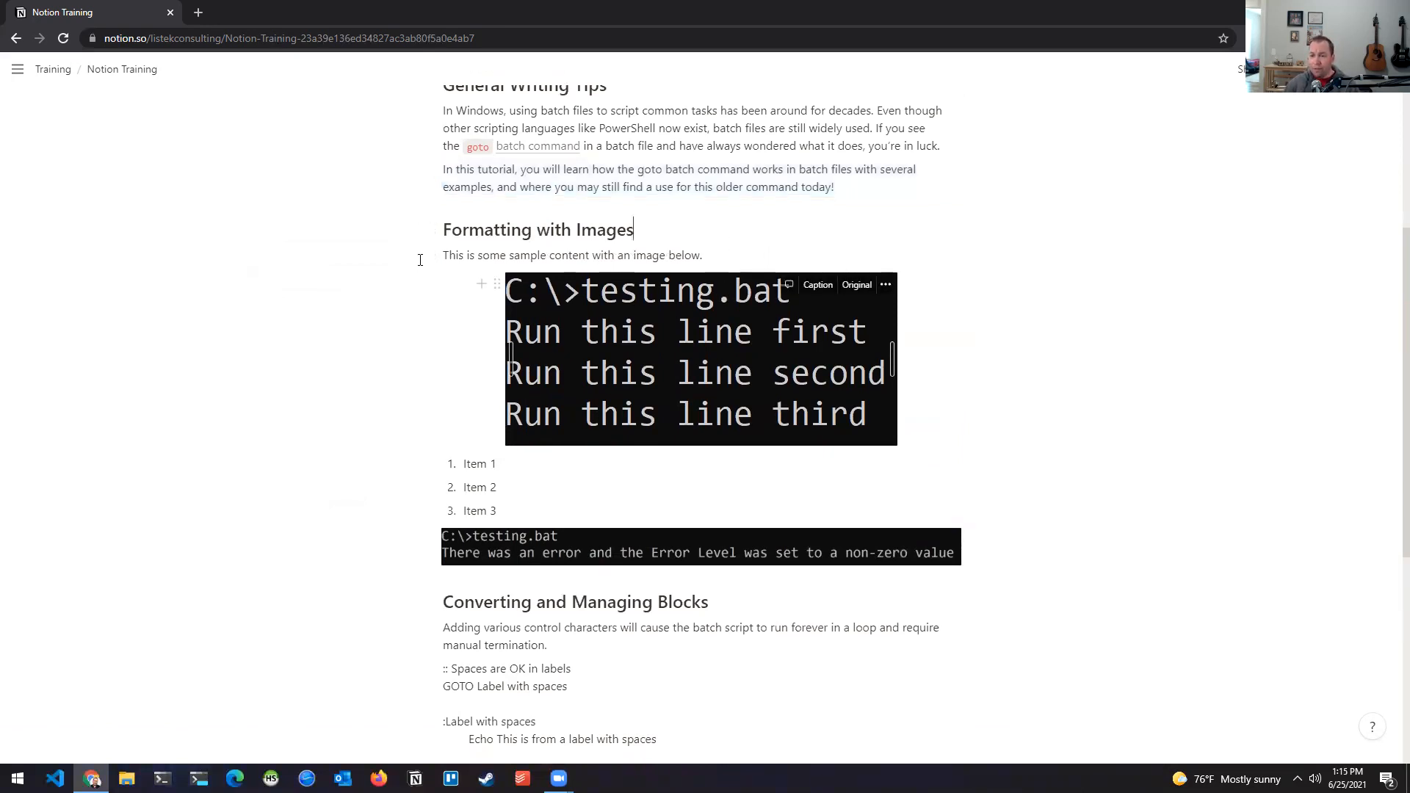
click(887, 287)
click(881, 252)
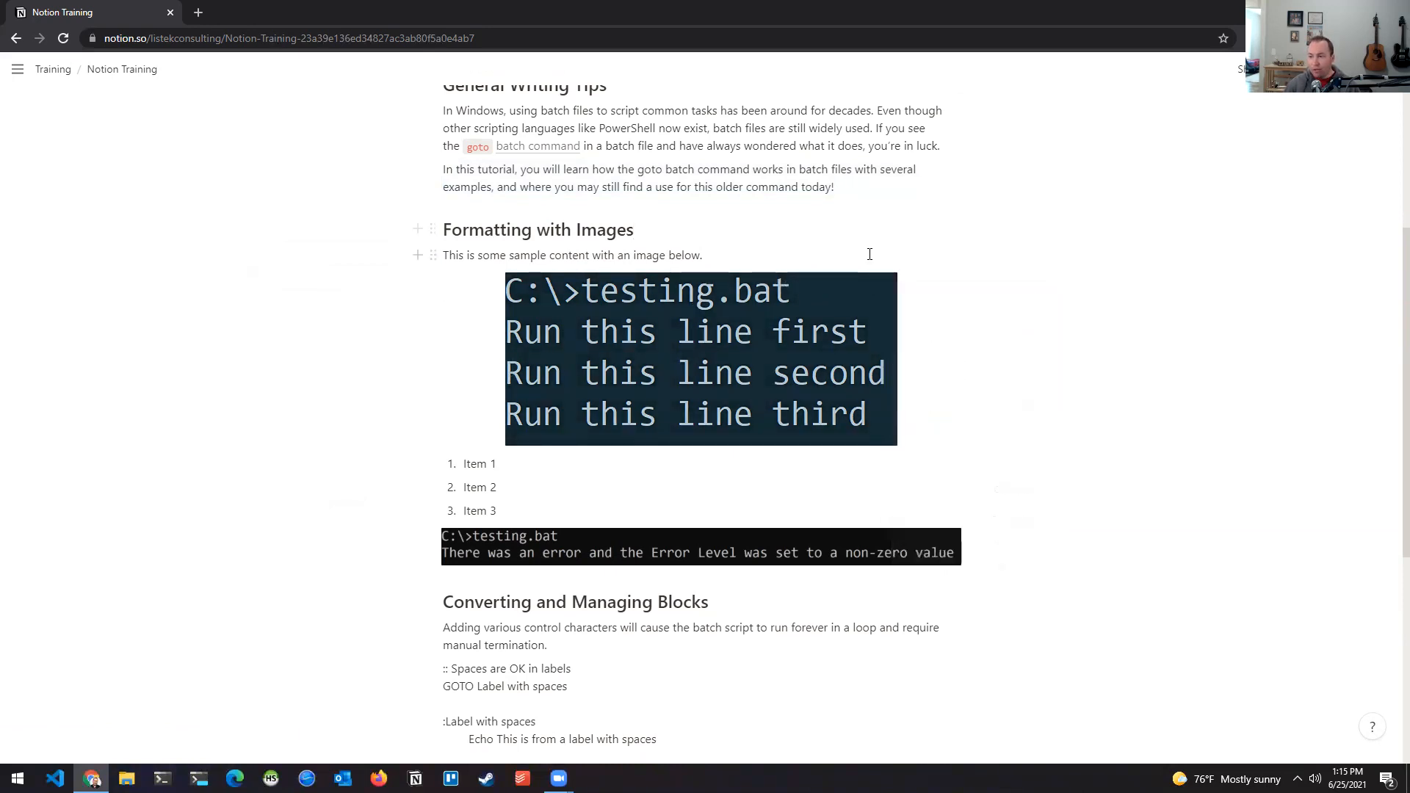
Open the original of the first testing.bat image in its own browser tab, copy the image, and return to the Notion Training page.
click(856, 284)
right_click(639, 381)
click(700, 425)
key(ctrl+shift+Tab)
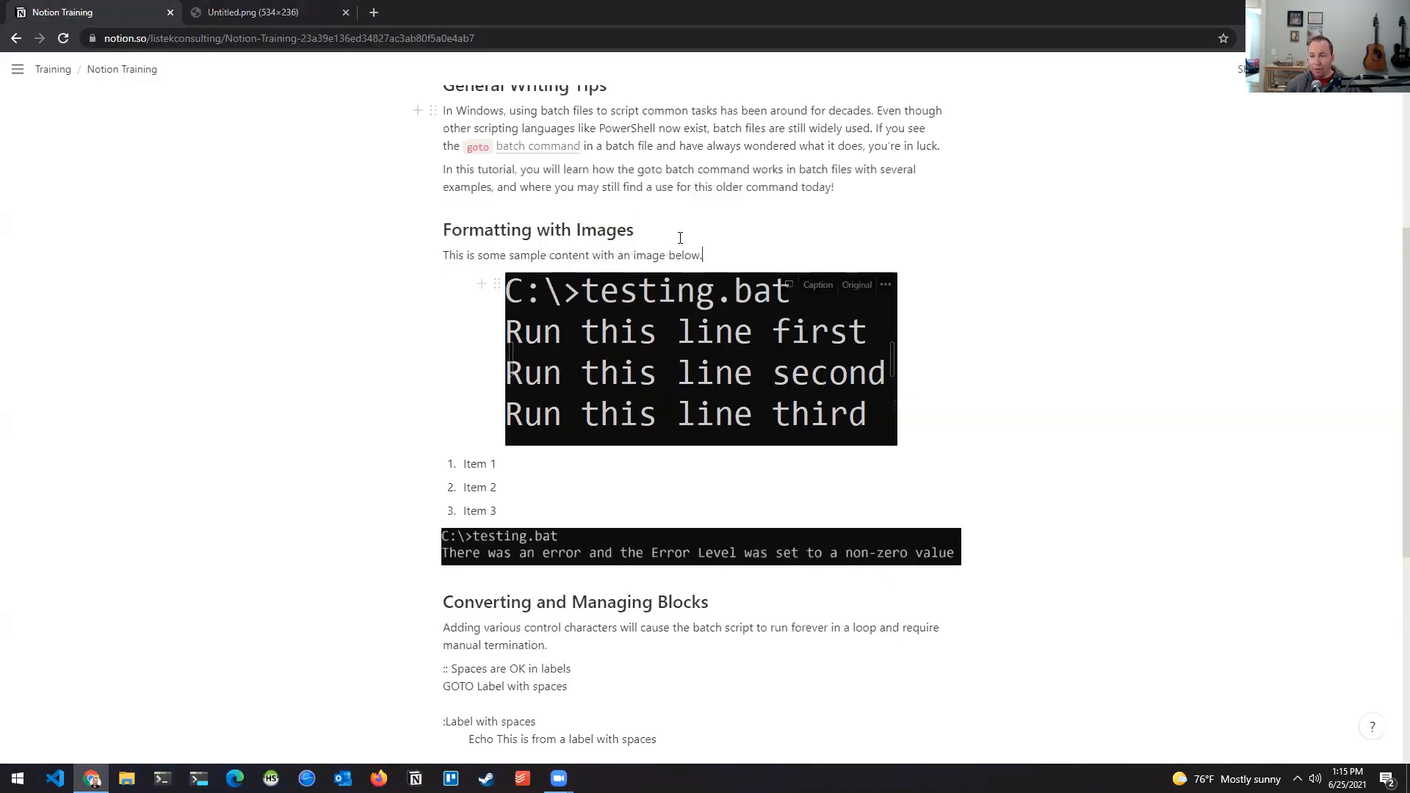
Delete the first testing.bat image from the page and paste the copied image in its place.
click(703, 297)
key(BackSpace)
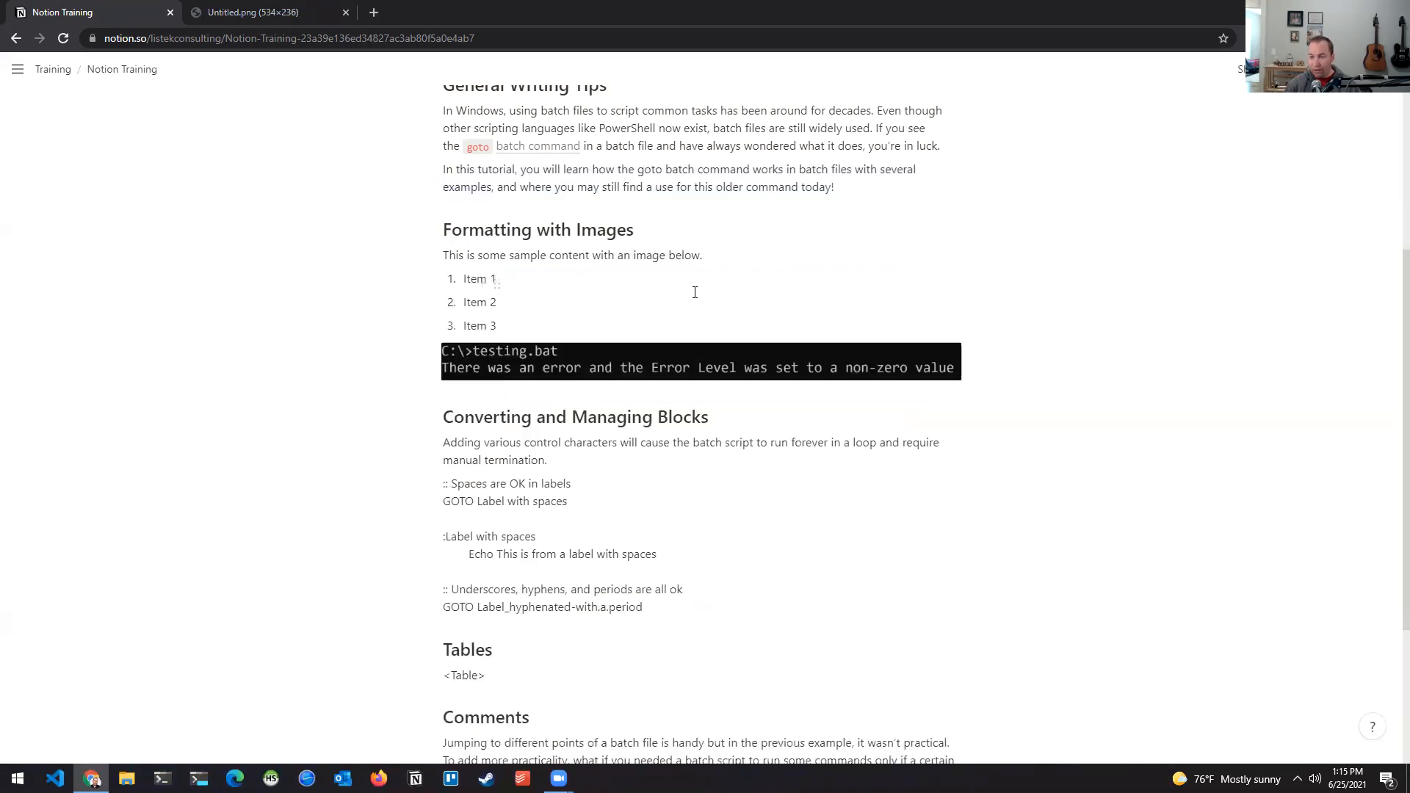
key(ctrl+v)
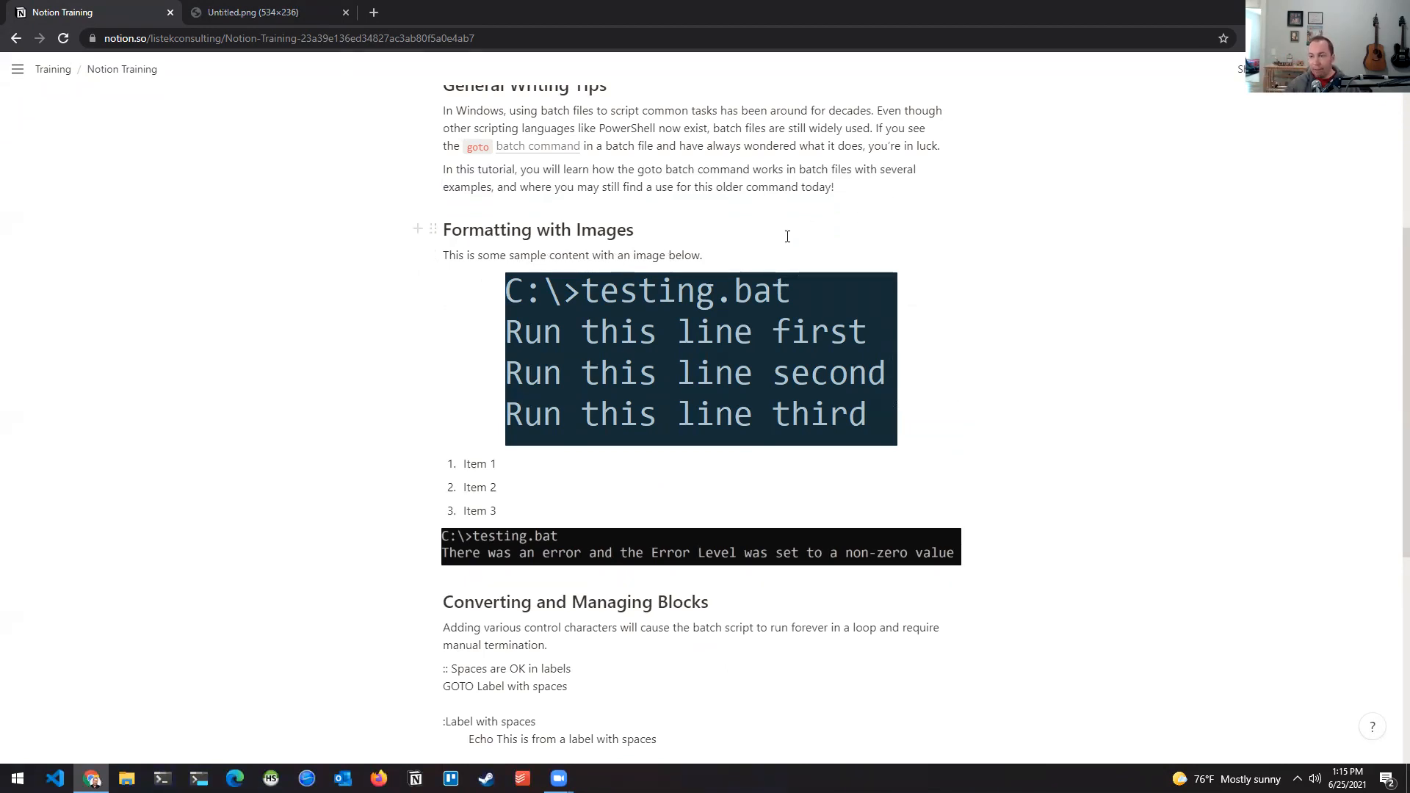
Start a caption for the first testing.bat image and leave it empty.
click(824, 256)
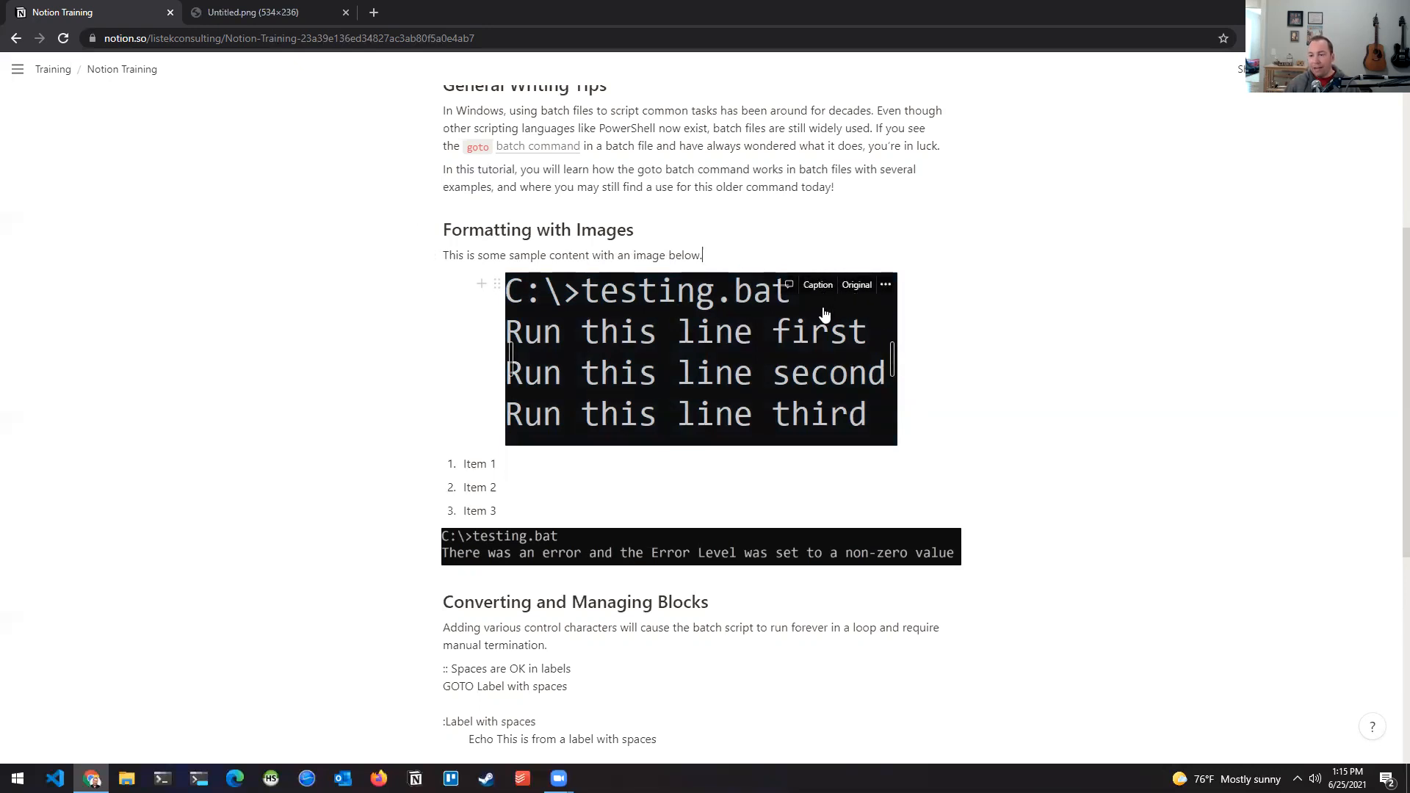
click(820, 290)
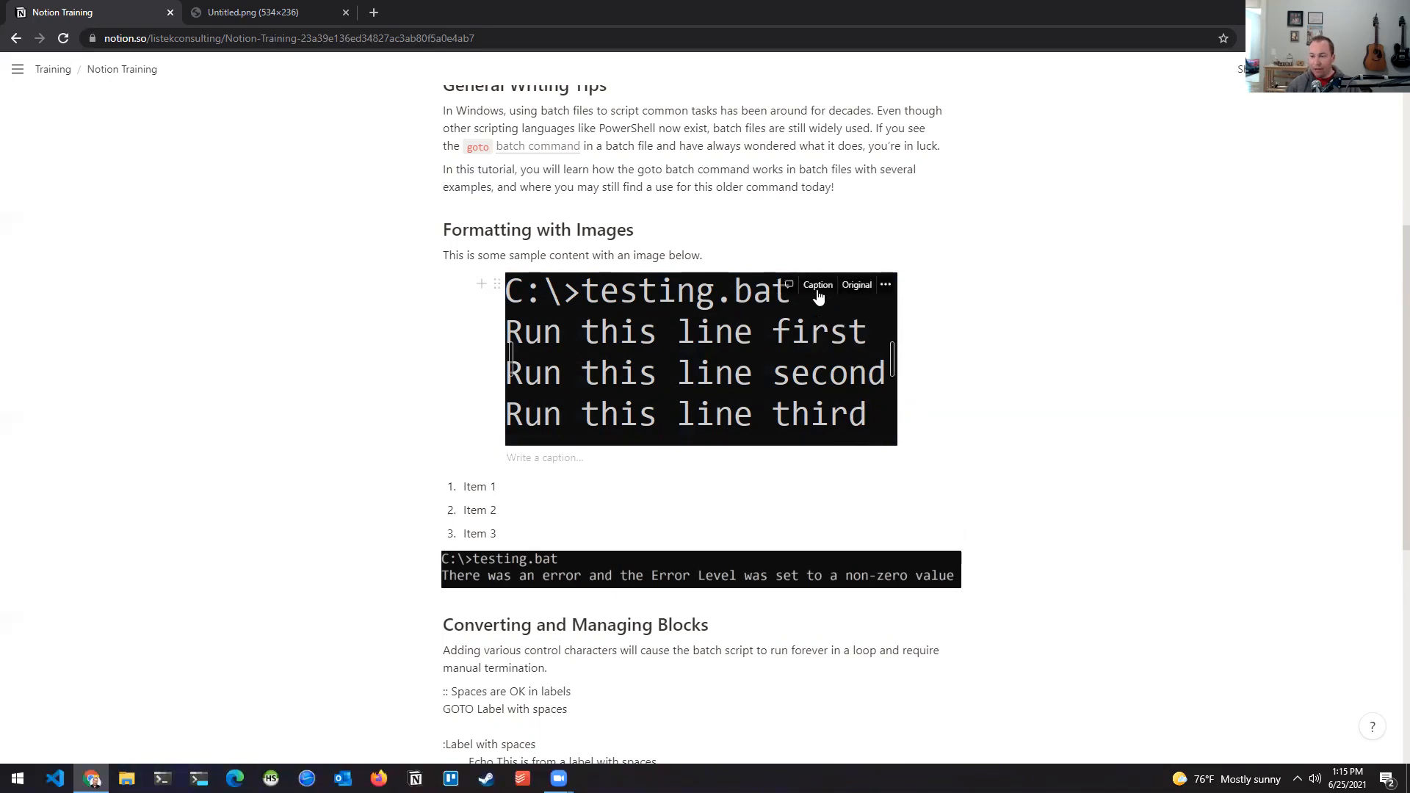
key(Down)
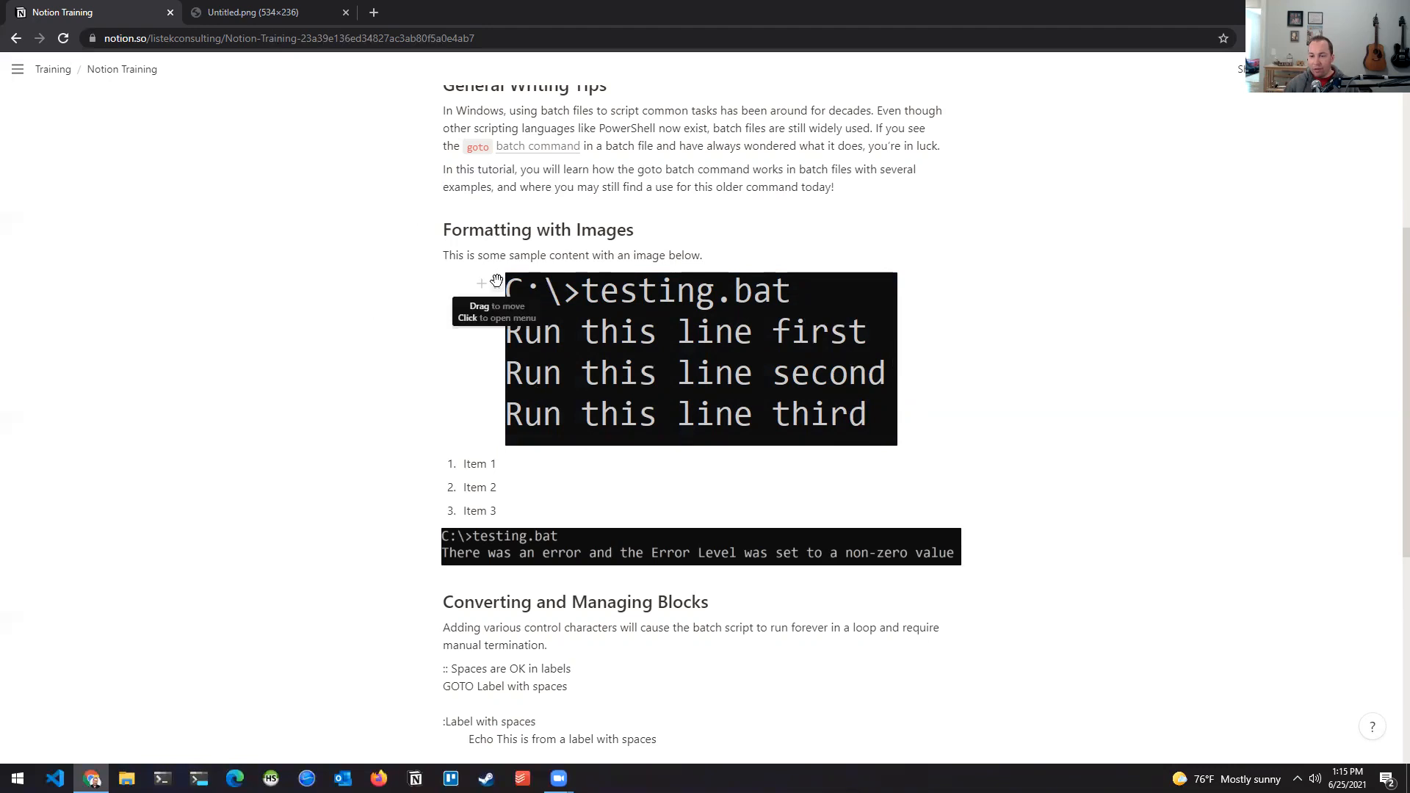
Move the first testing.bat image above the sample content paragraph, and then between Item 1 and Item 2 of the numbered list.
drag(496, 284, 499, 260)
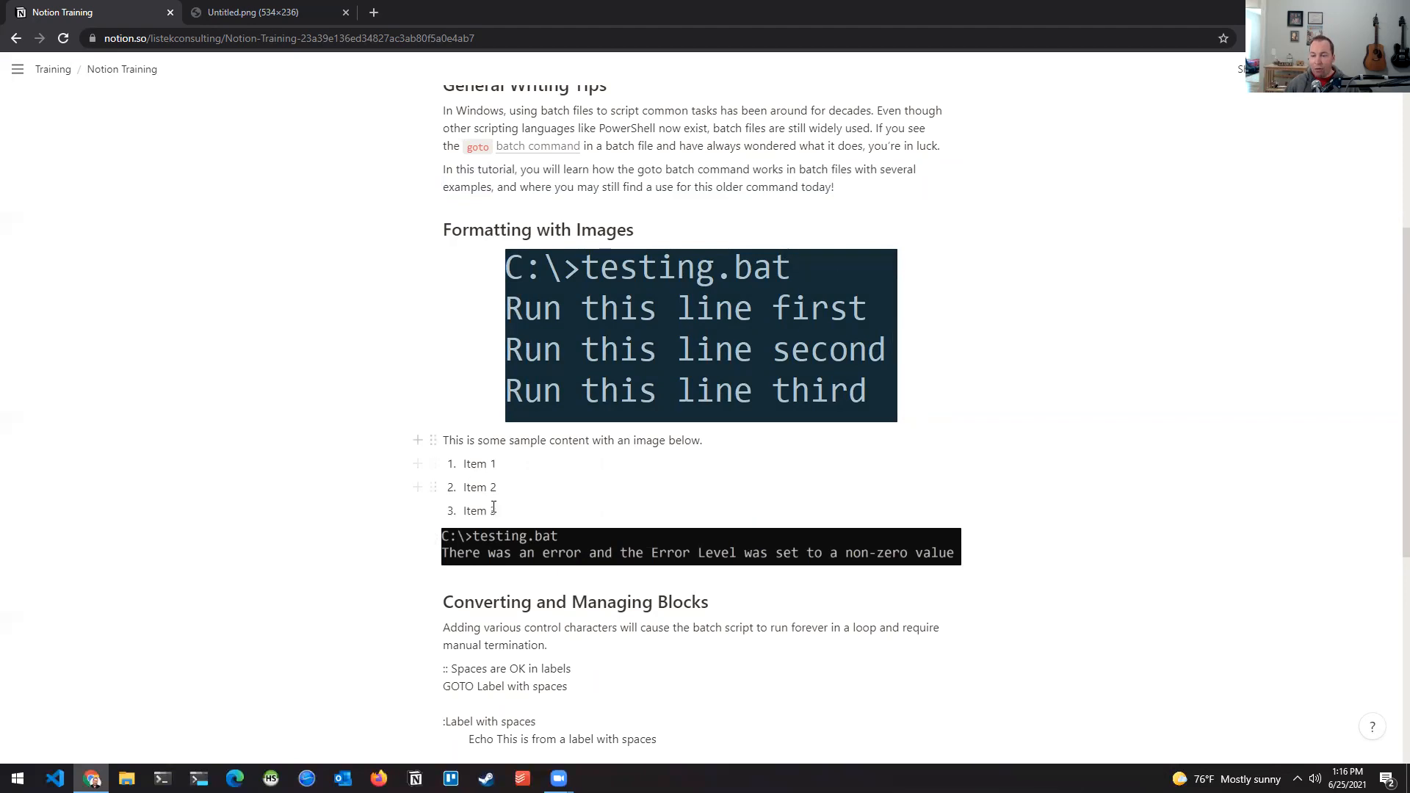
drag(501, 257, 467, 489)
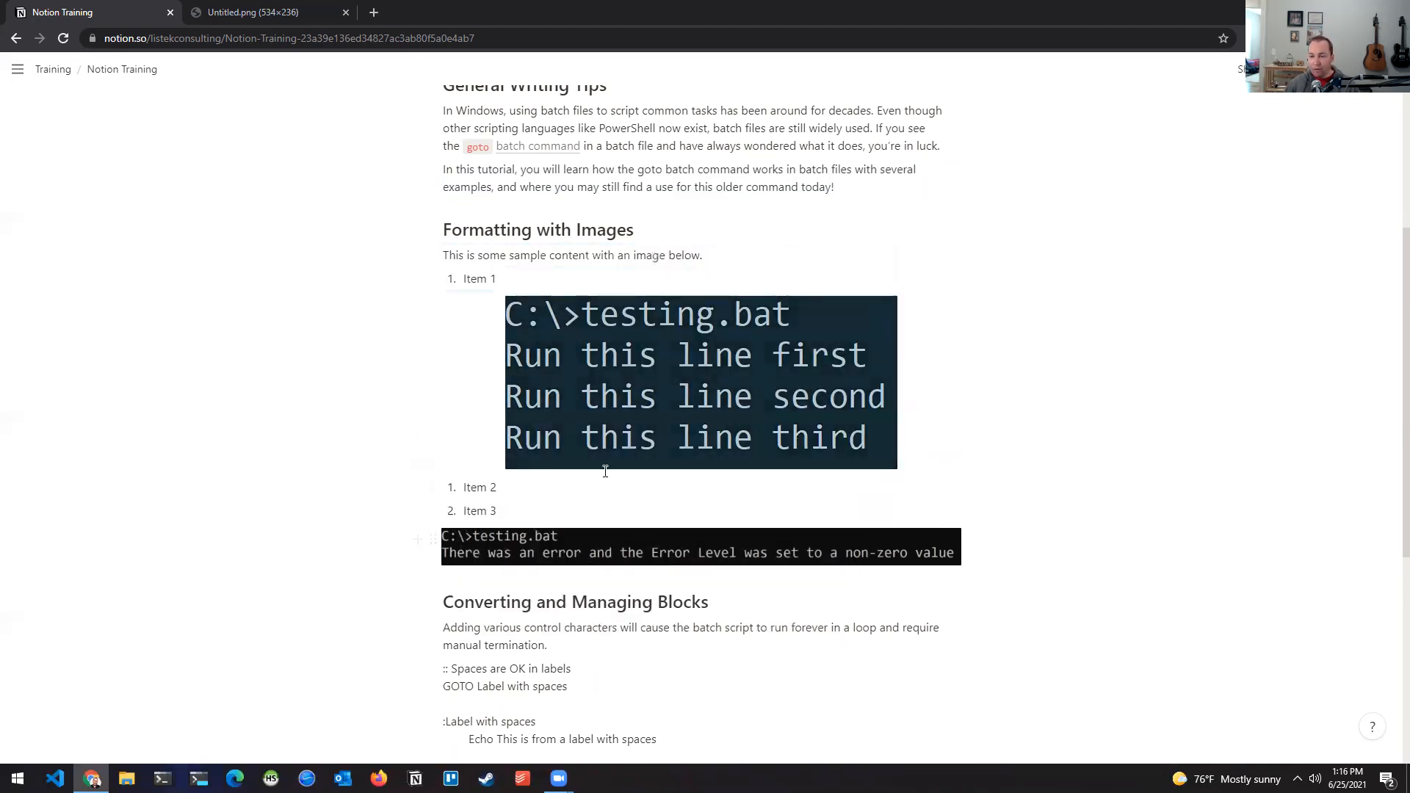
drag(491, 306, 432, 483)
Nest the first testing.bat image inside Item 1 so that it is indented within the numbered list.
drag(498, 303, 491, 295)
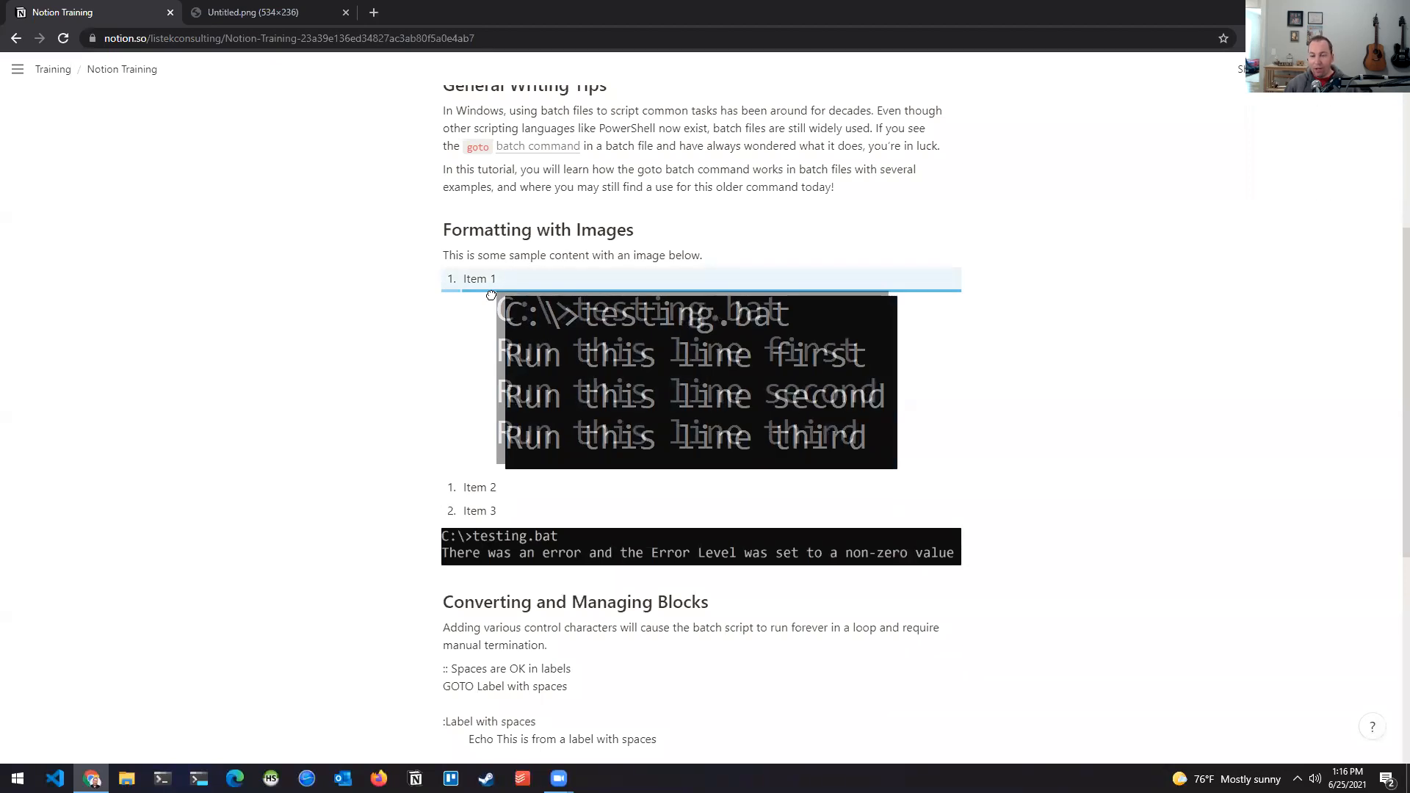
drag(492, 295, 491, 295)
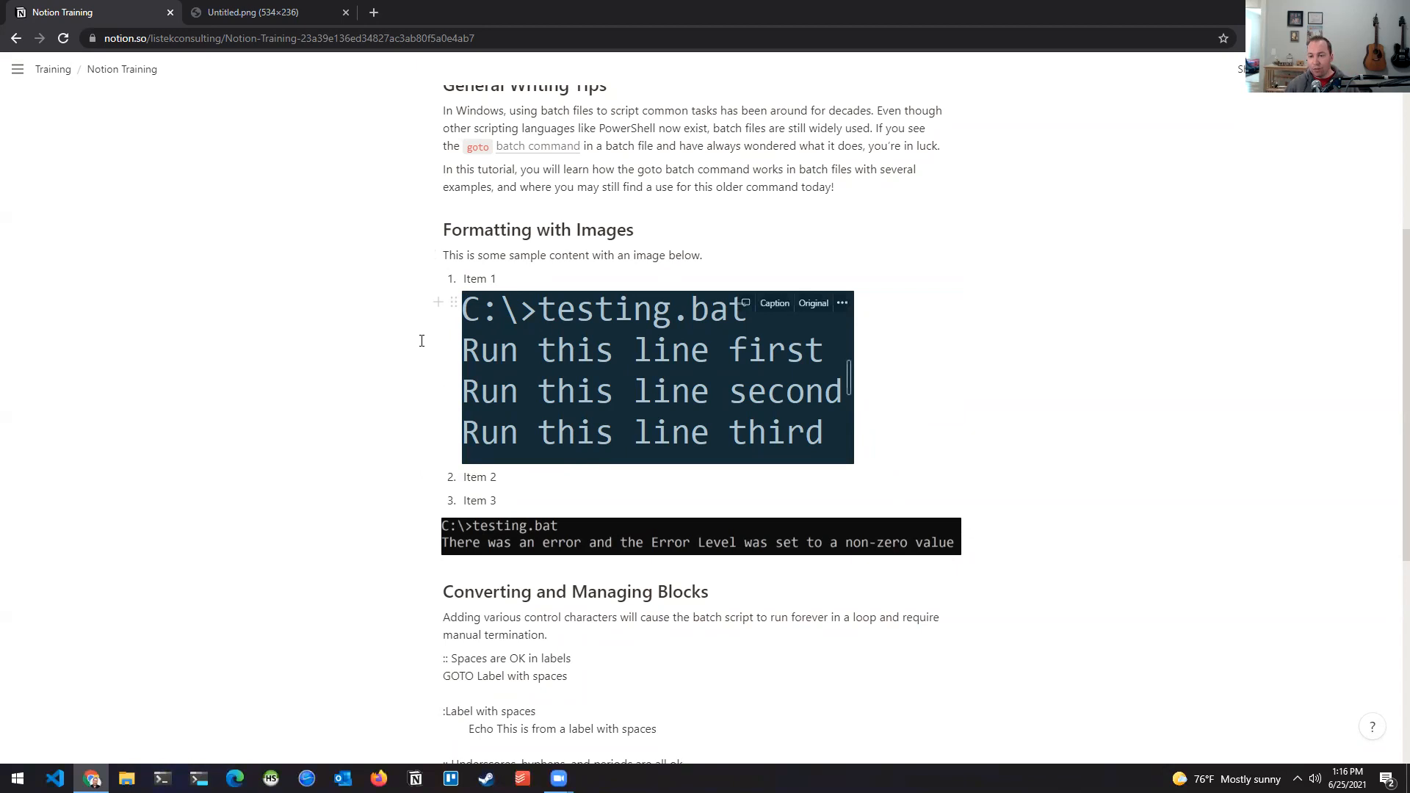
drag(453, 302, 492, 287)
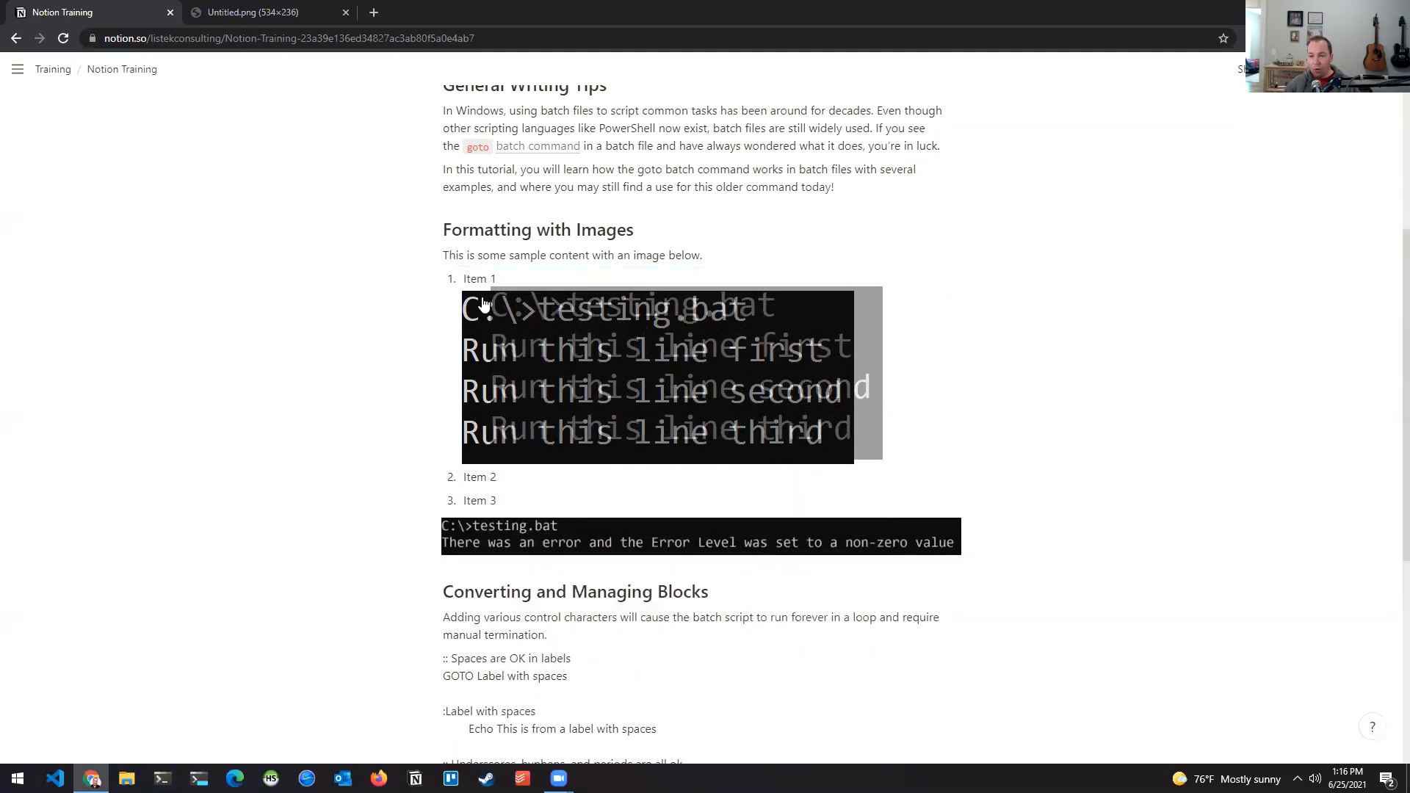
Add a nested entry "Sub-item" under Item 2, and another "Sub-item" nested one level deeper below it.
click(513, 477)
key(Return)
key(Tab)
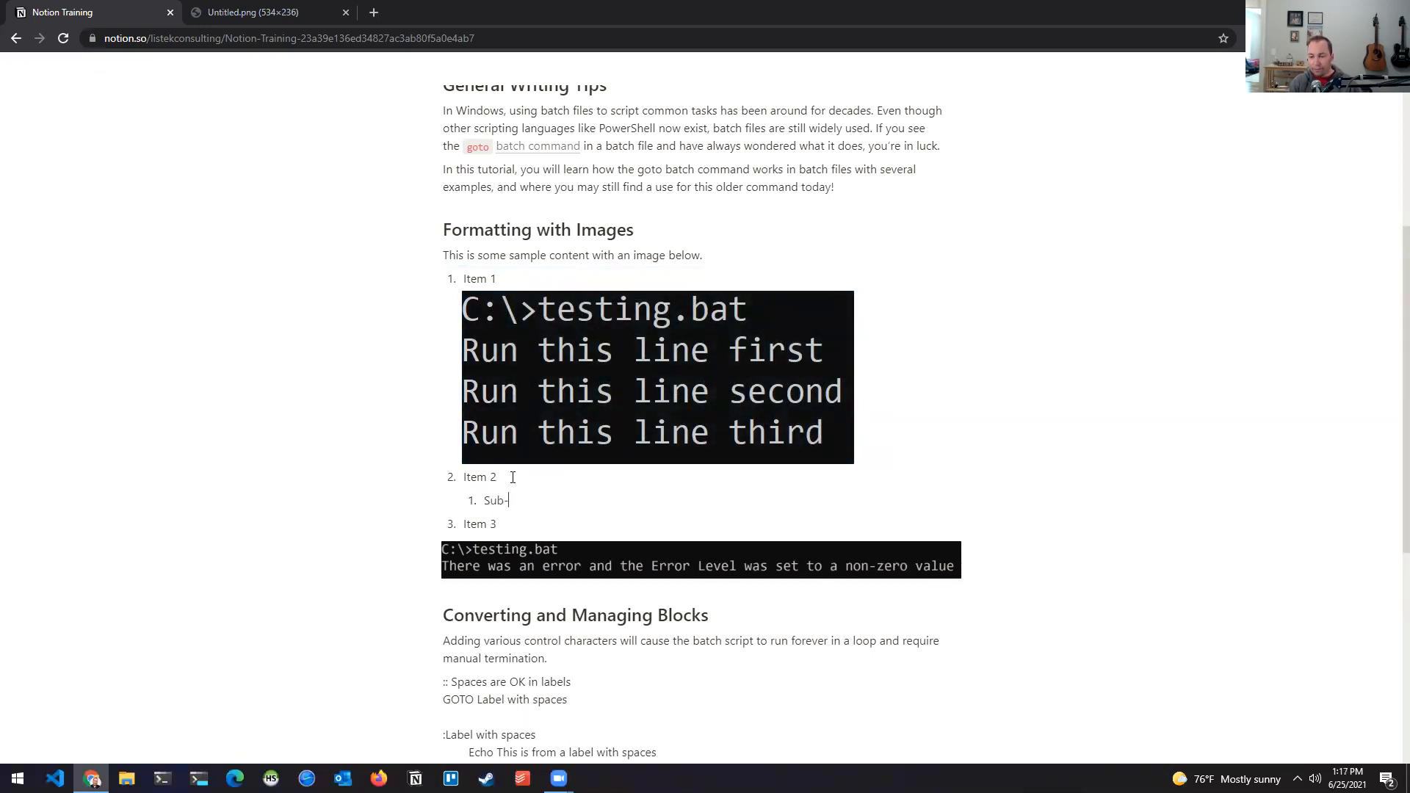
key(Return)
key(Tab)
text(S)
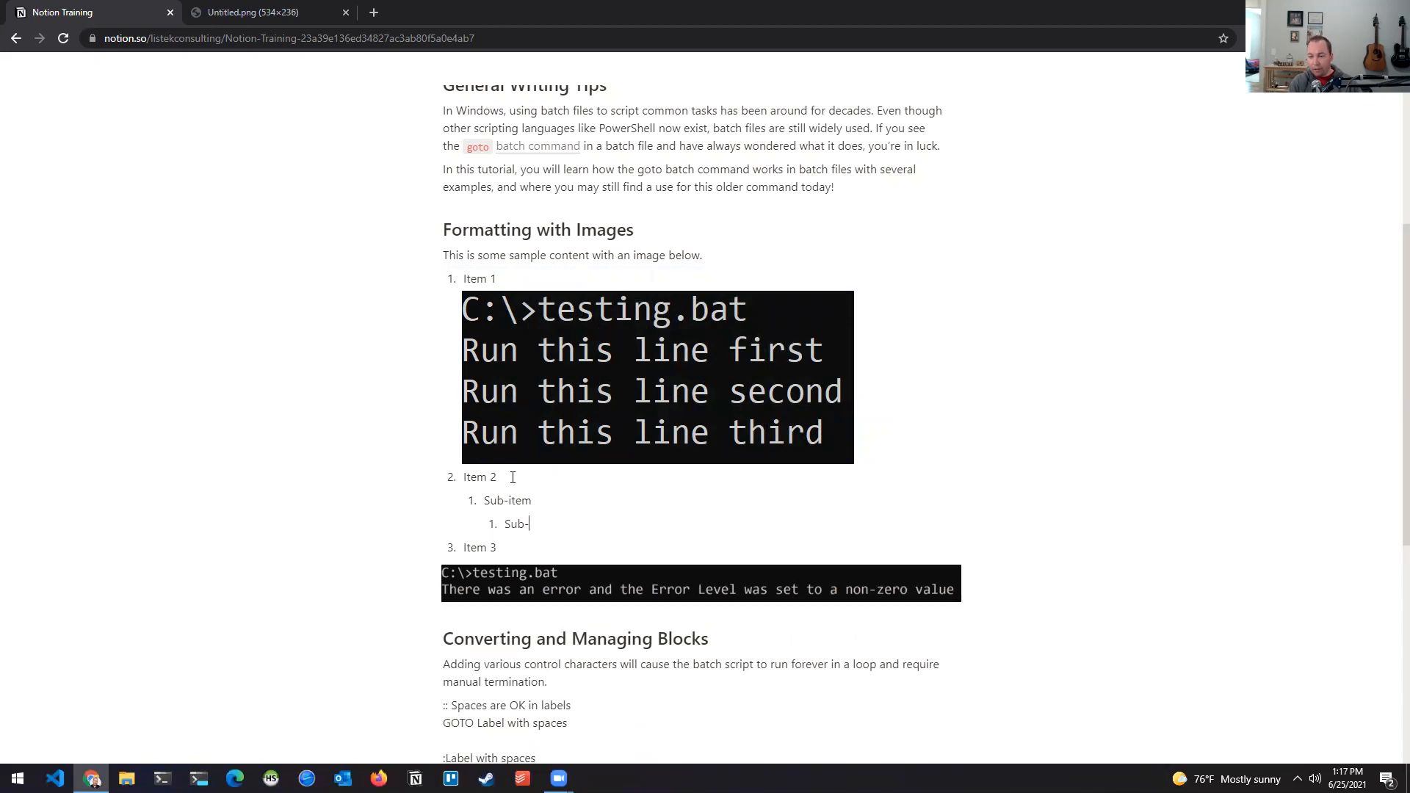
Move the first testing.bat image under the deepest Sub-item, and add the text lines "dfdfd" and "asdfd" above it.
drag(450, 295, 547, 541)
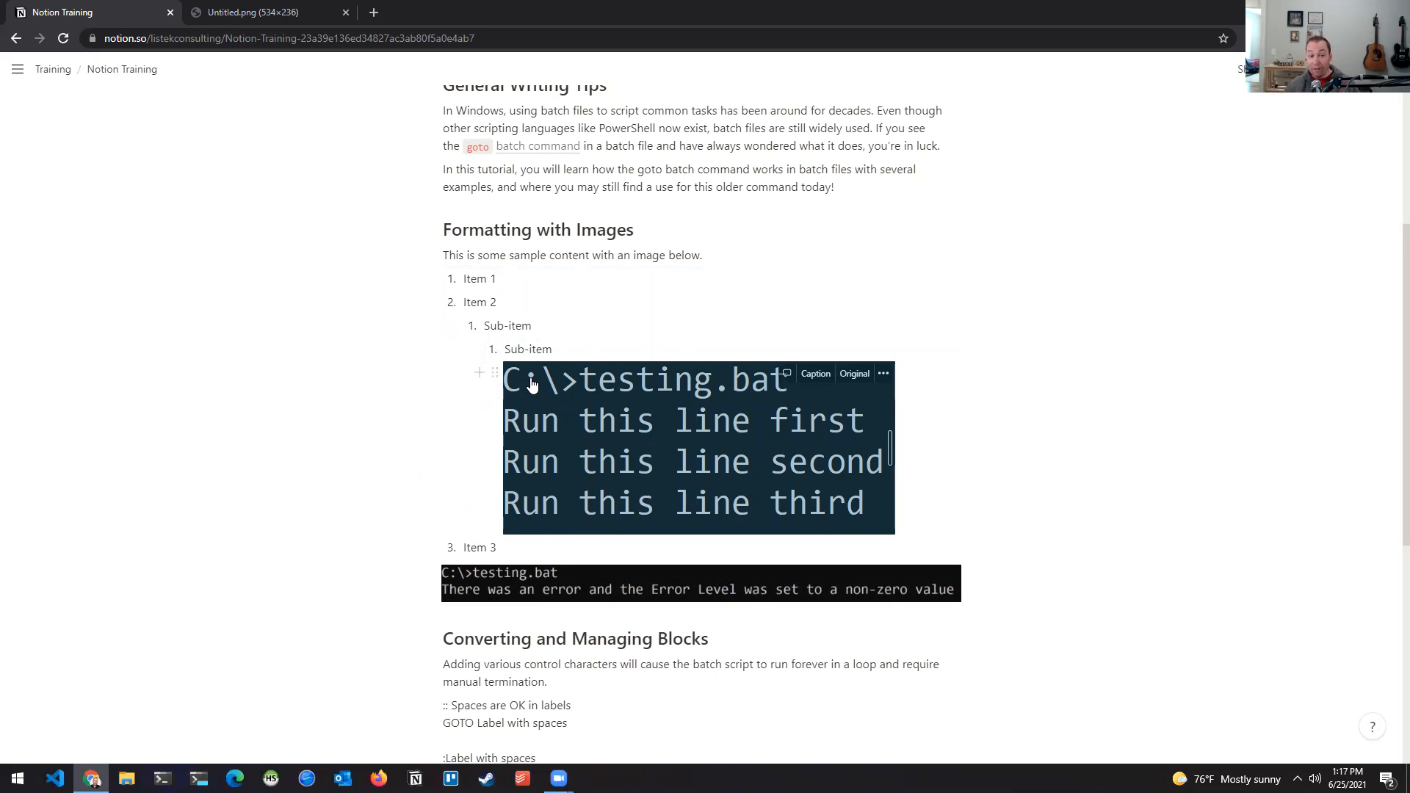
click(565, 351)
key(Return)
text(dfdfd)
key(Return)
text(asdfd)
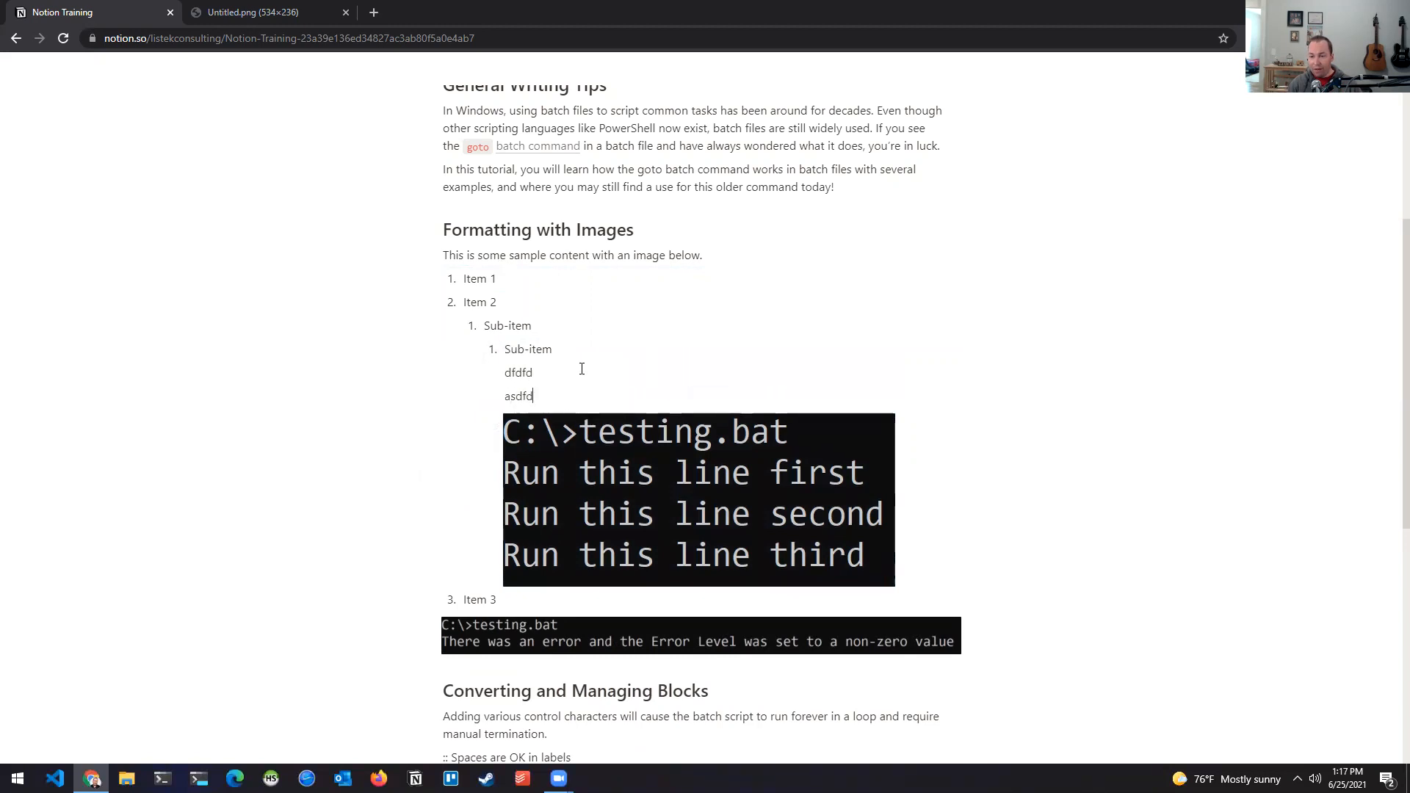
Insert an empty text block directly above Item 3 of the numbered list, remove it, and restore it by undoing the removal.
click(512, 607)
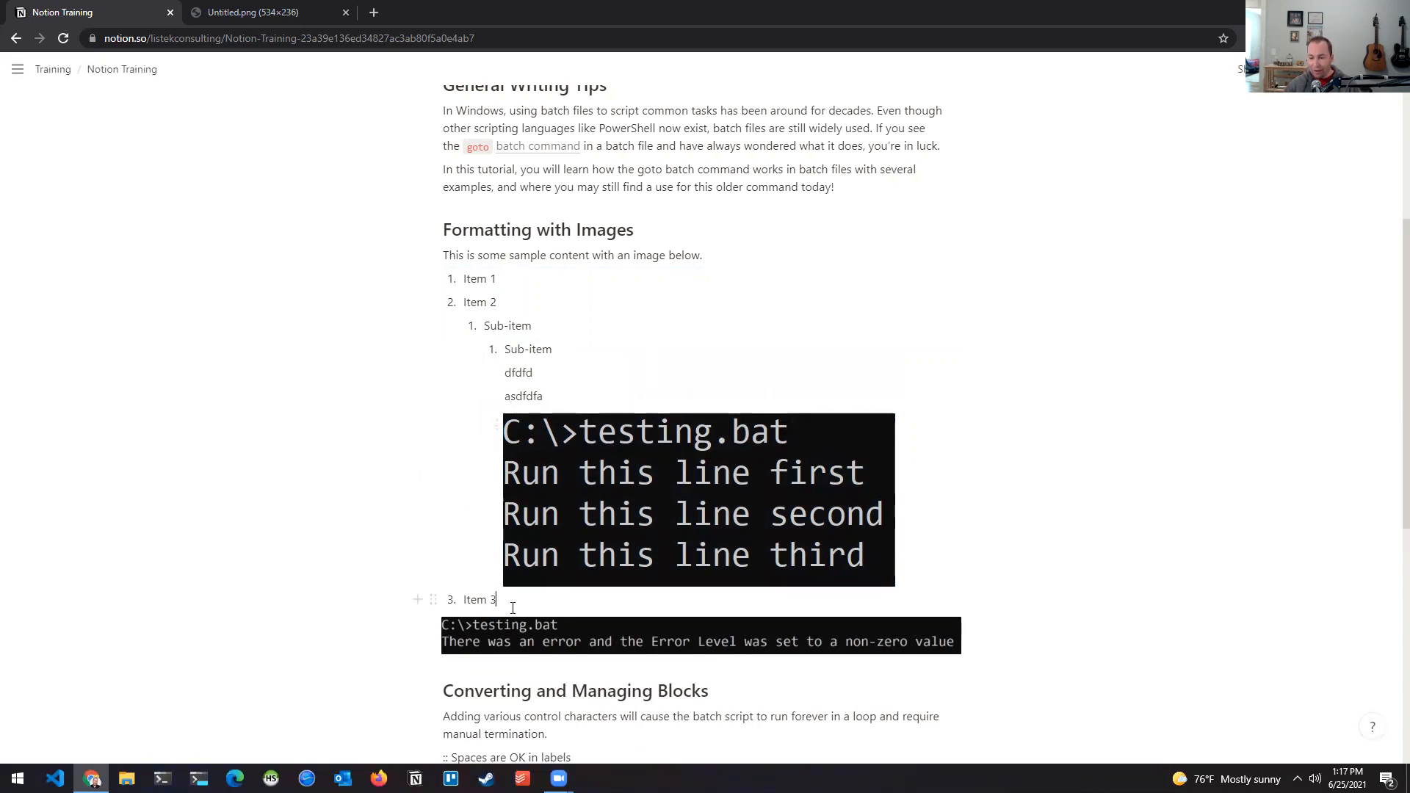
key(Home)
key(Return)
key(Up)
text(/)
key(BackSpace)
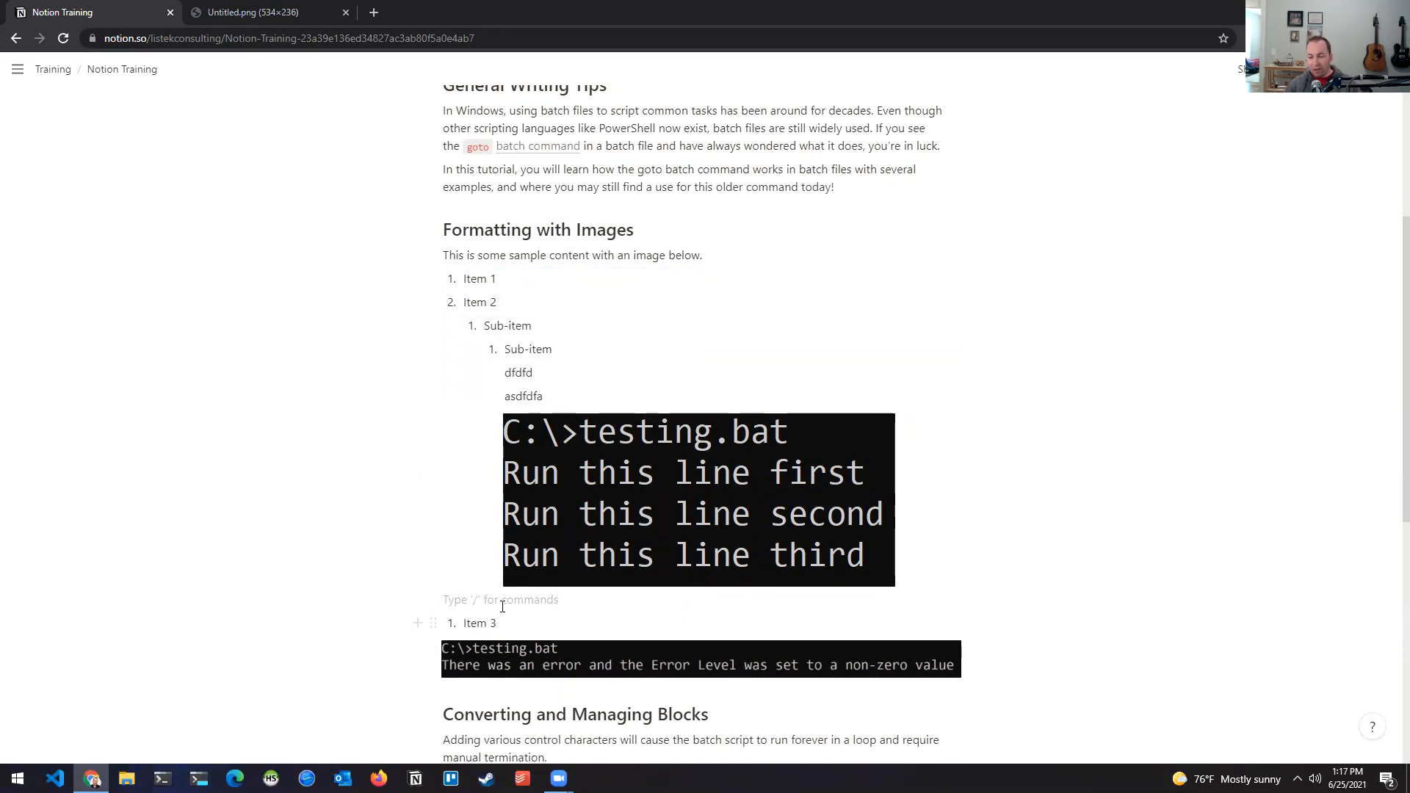
key(BackSpace)
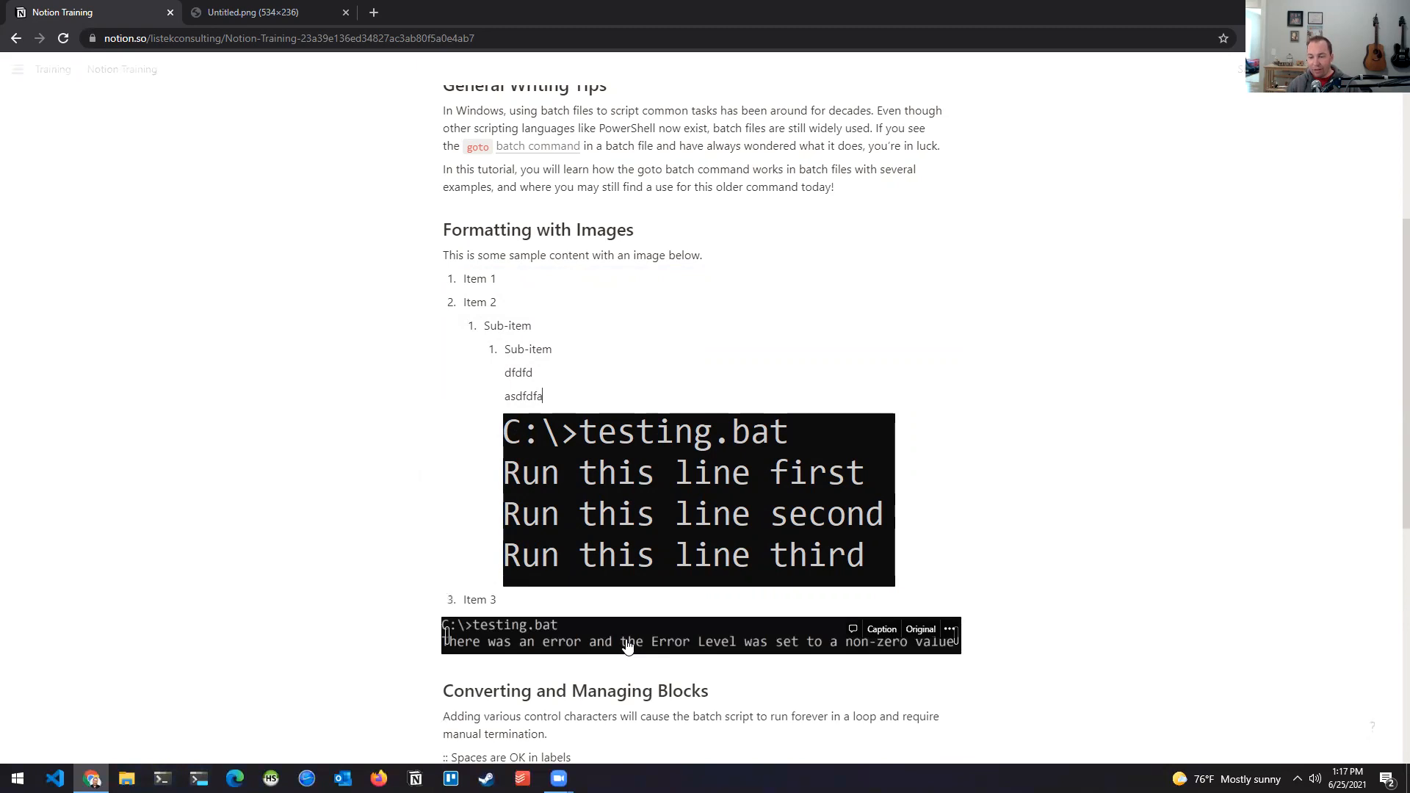
click(565, 595)
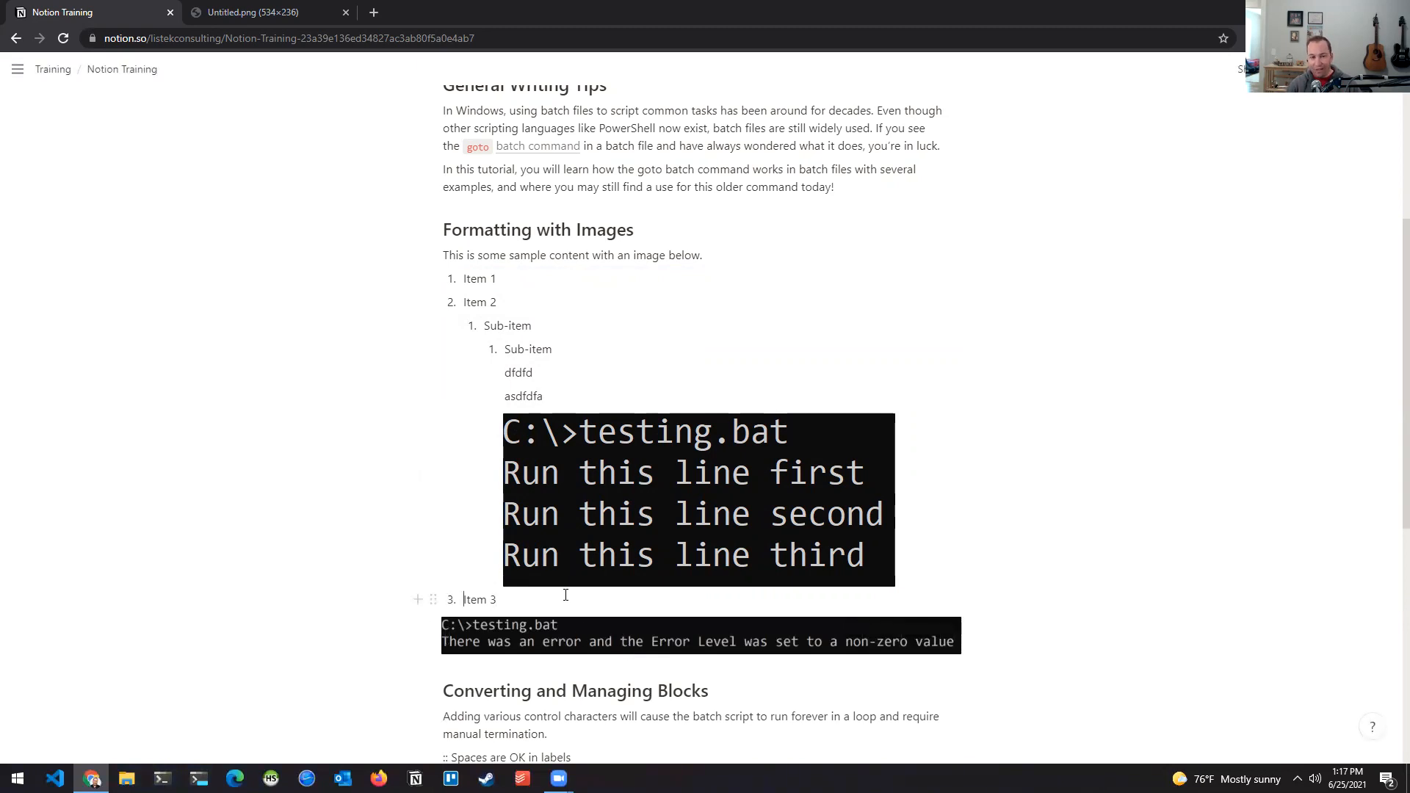
key(ctrl+z)
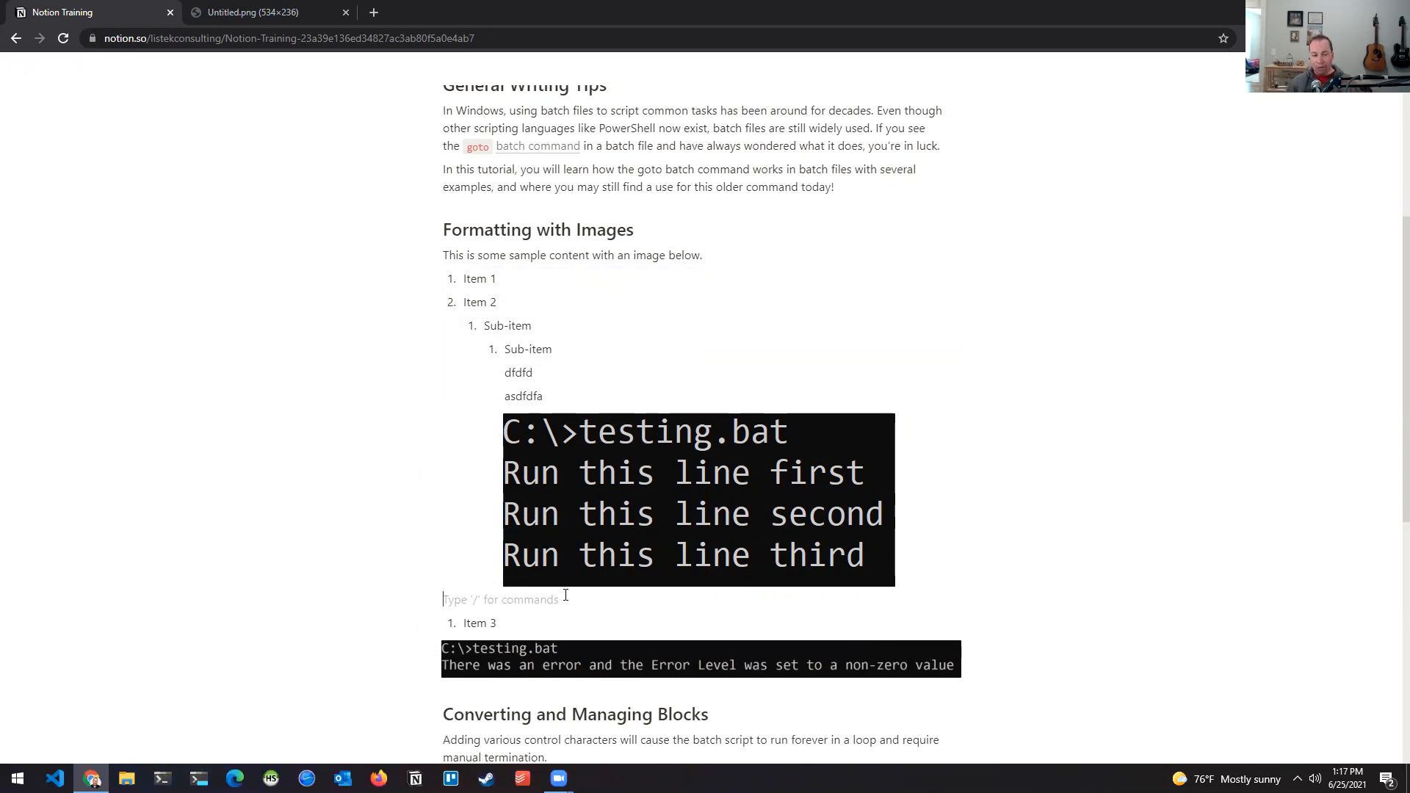
Turn the empty block above Item 3 into the numbered item "This is an item", nested at the level of the deepest Sub-item.
text(/nu)
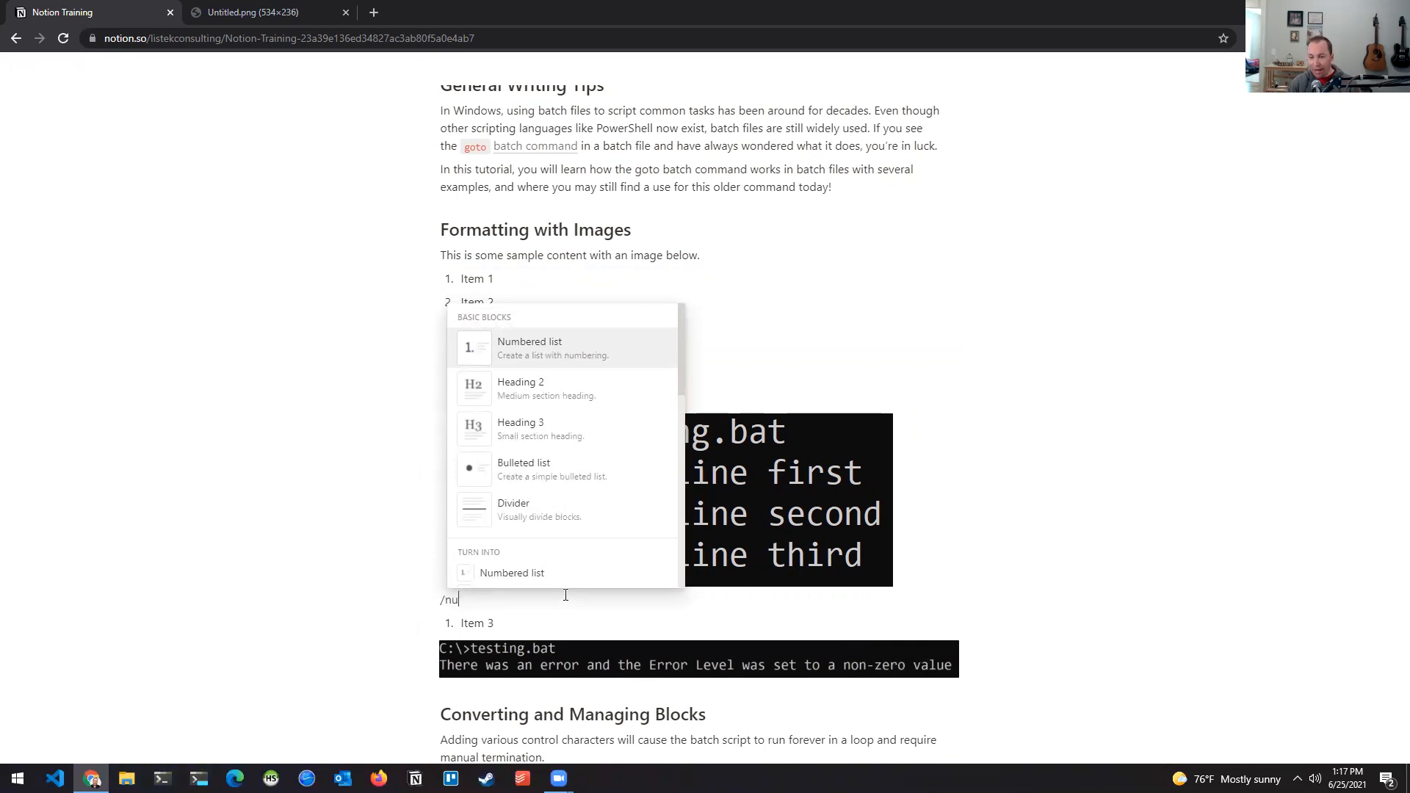
key(Return)
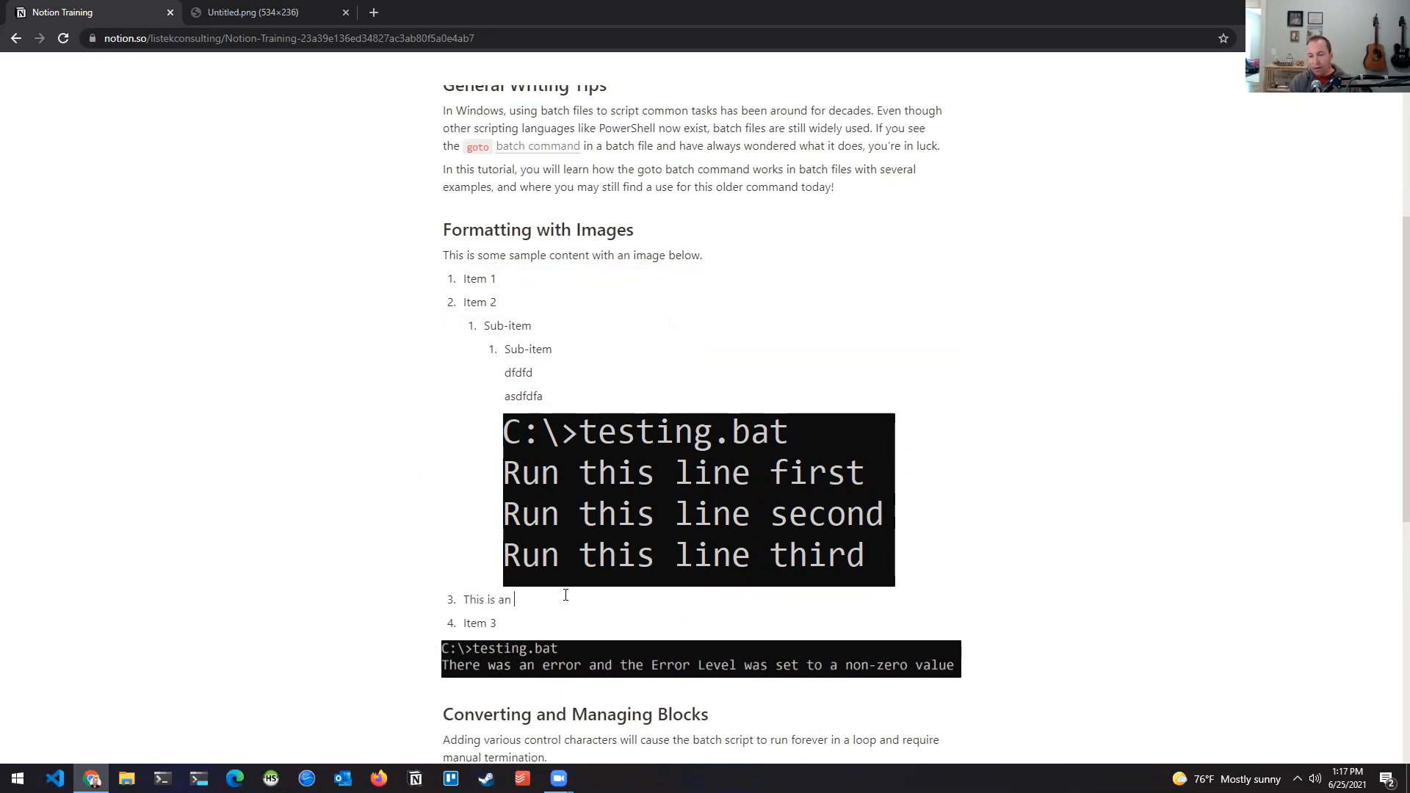
key(Tab)
key(Tab)
key(shift+Tab)
key(Tab)
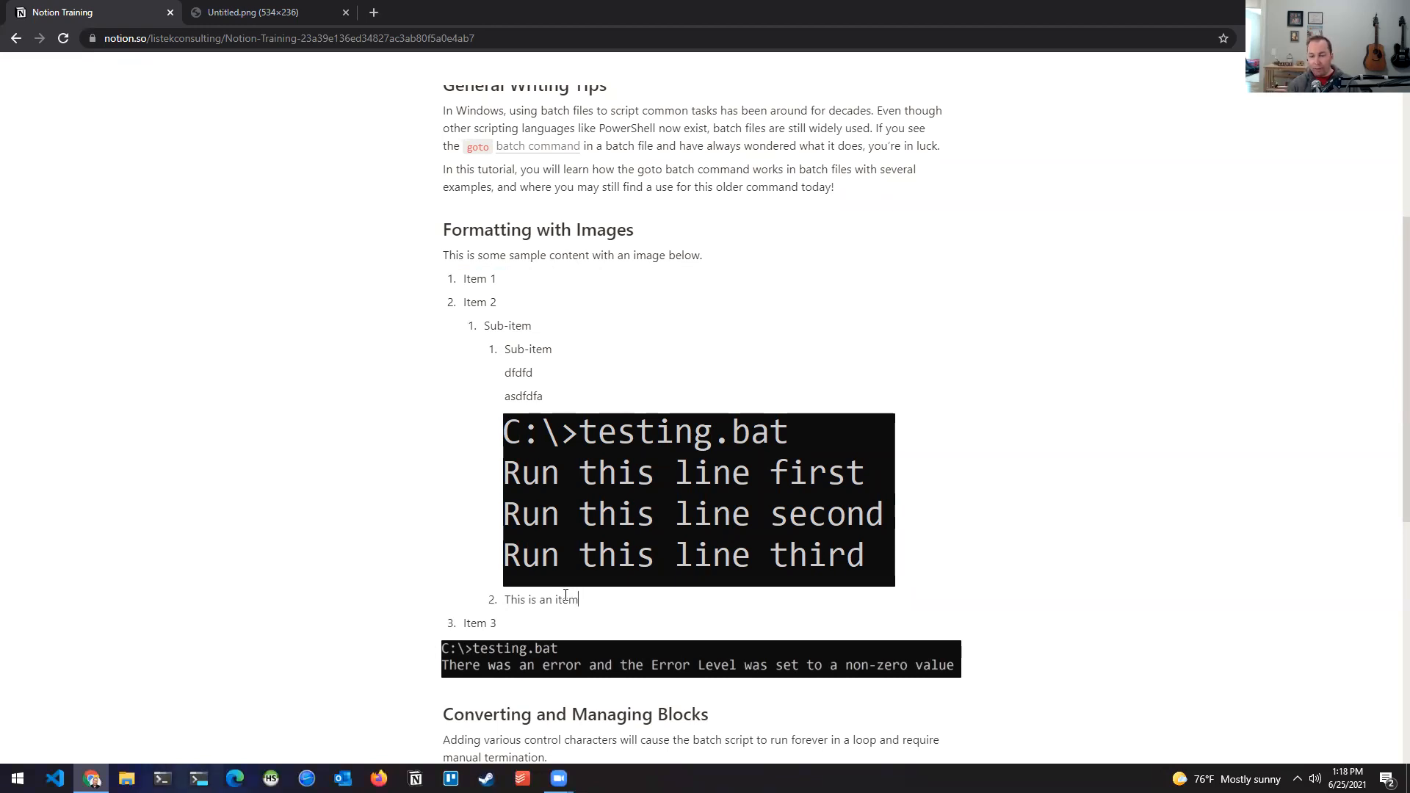
Add the numbered entry "asdf" one level above "This is an item", and move "This is an item" before the deepest Sub-item.
key(Return)
text(asdf)
key(shift+Tab)
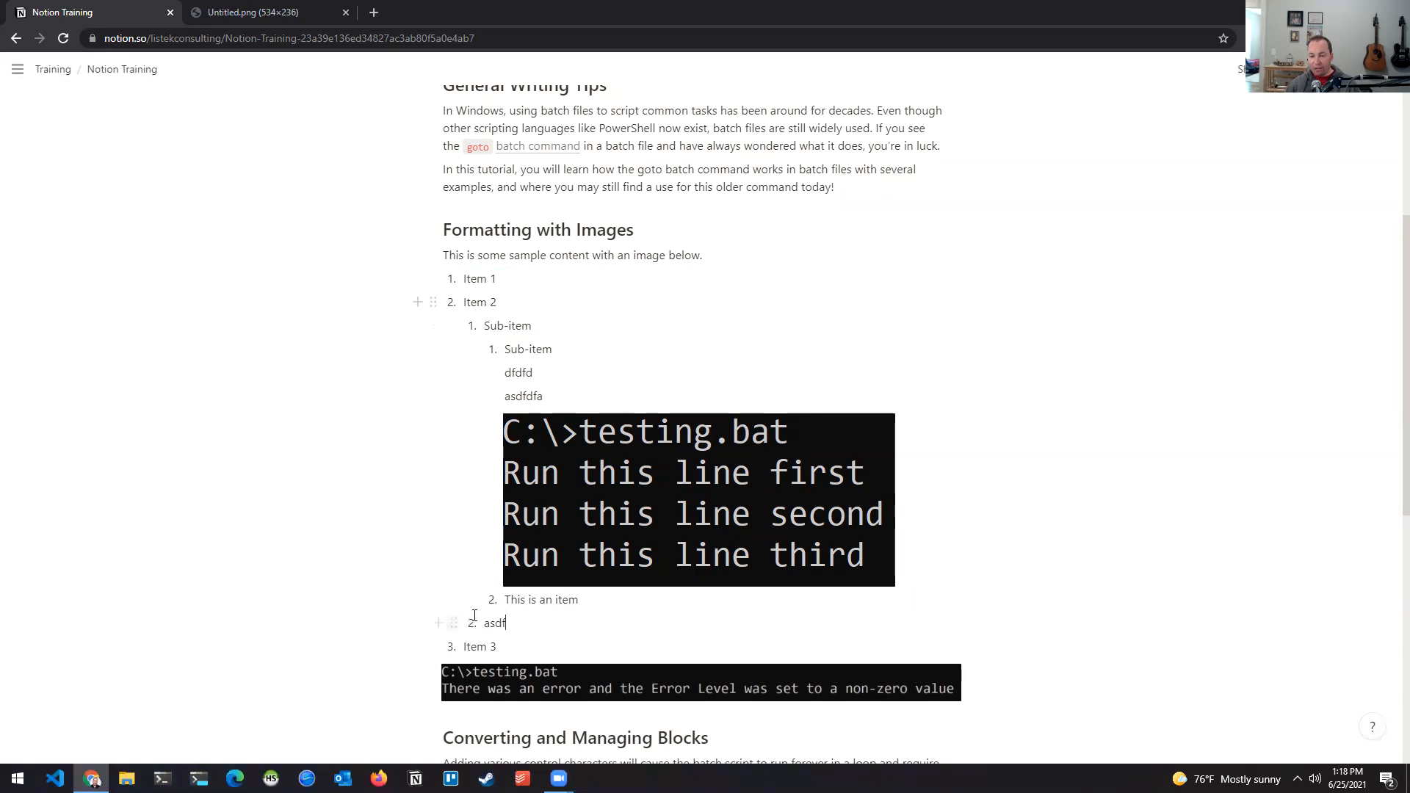
drag(474, 599, 530, 349)
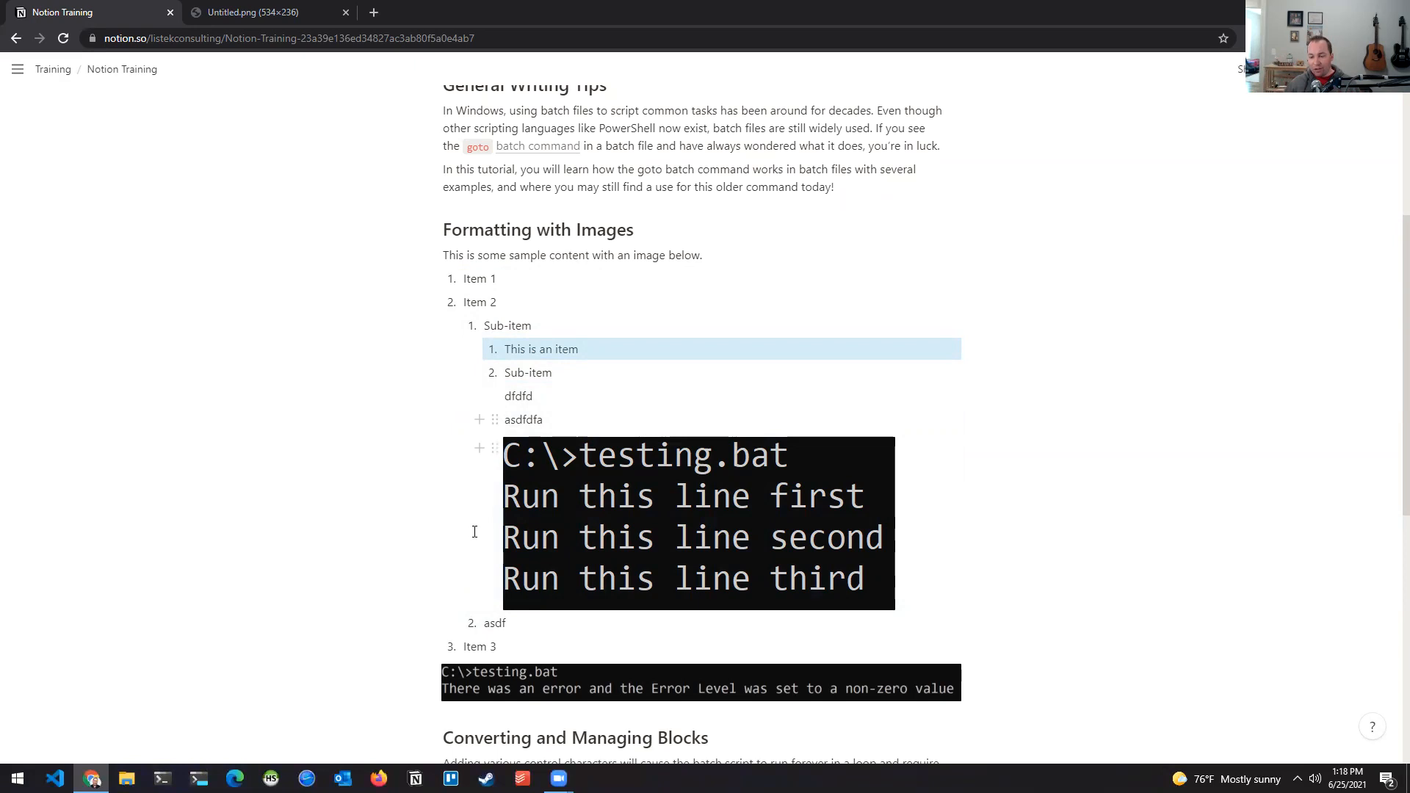
Move the error-level image inside Item 2 above its first Sub-item, and the "Run this line" image under "This is an item".
drag(486, 674, 580, 308)
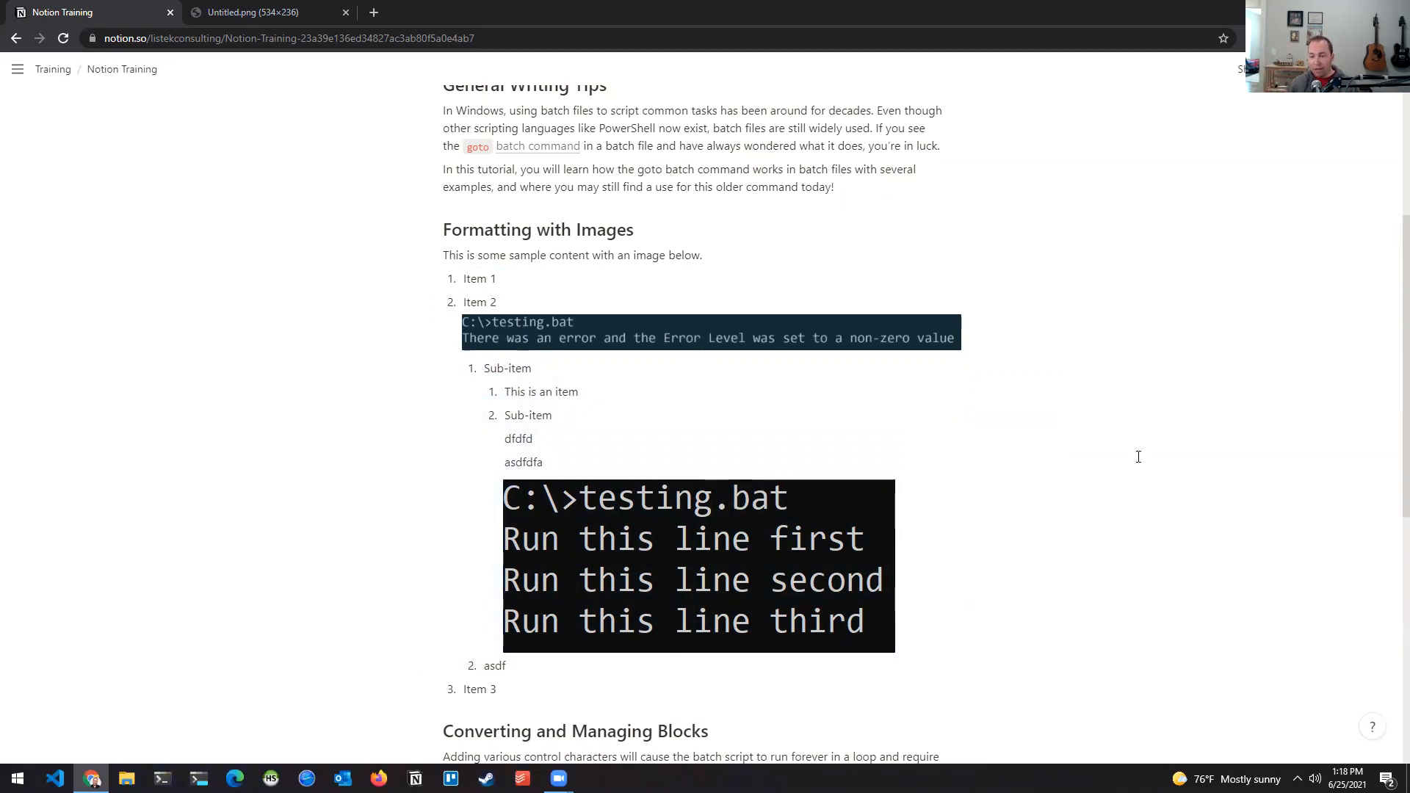
drag(494, 491, 525, 410)
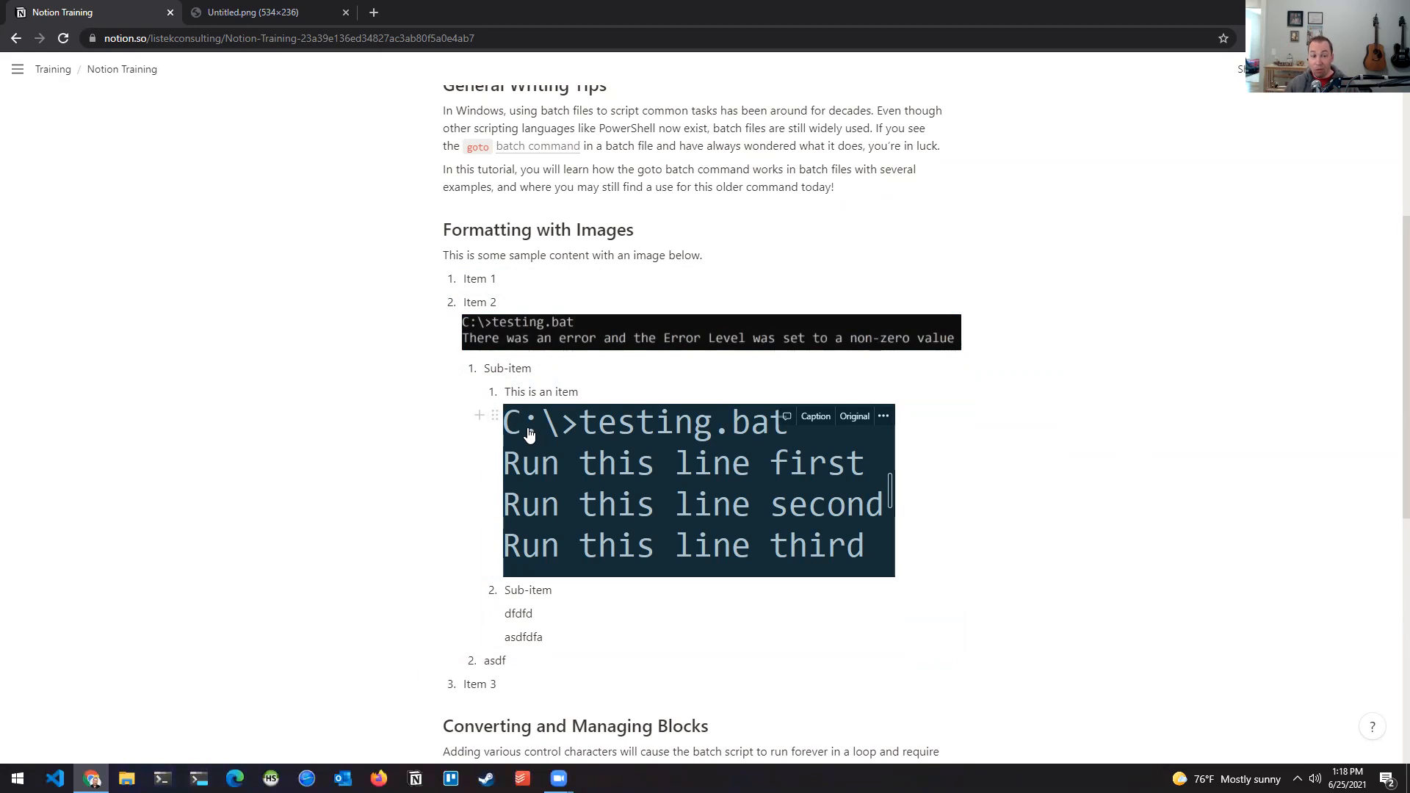
scroll(762, 392, down, 3)
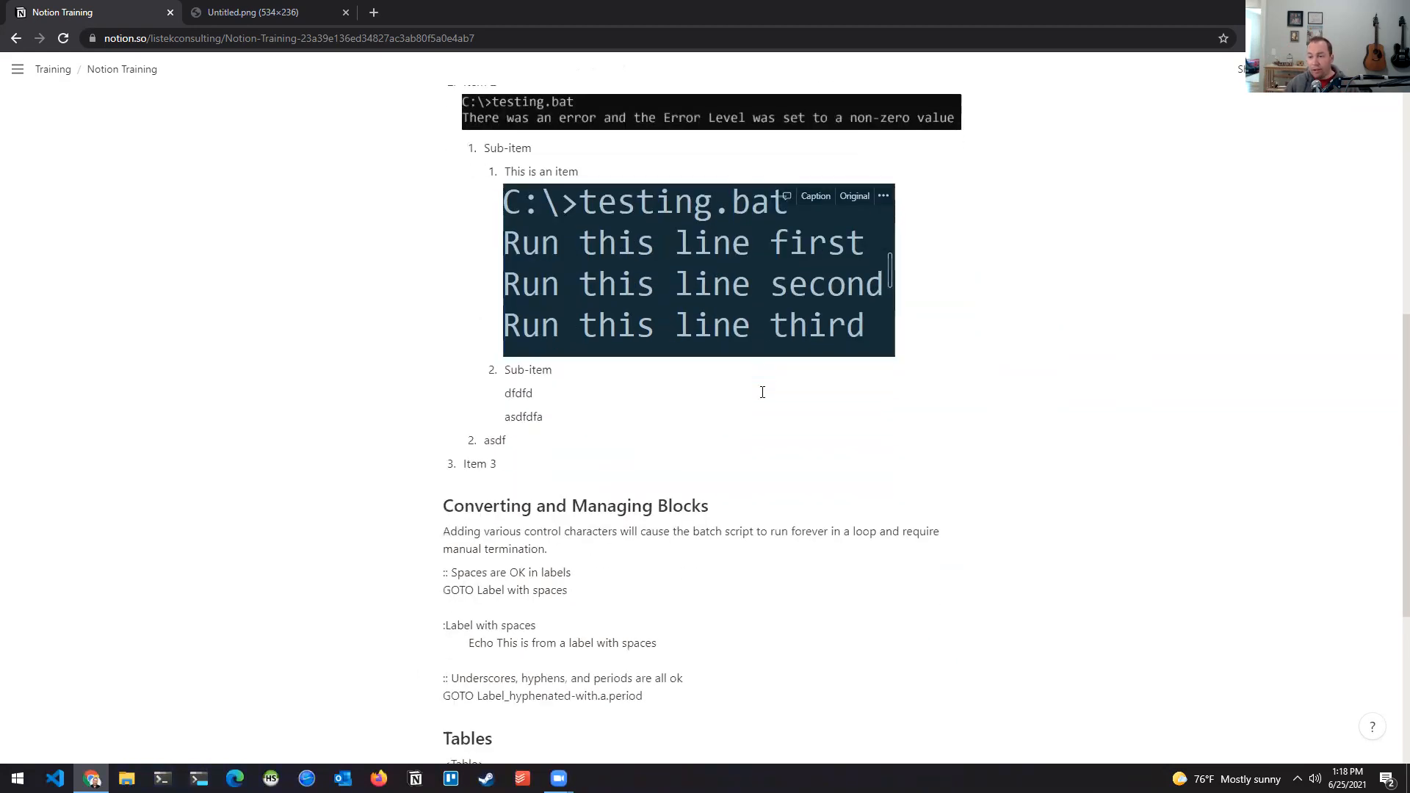
scroll(762, 392, up, 2)
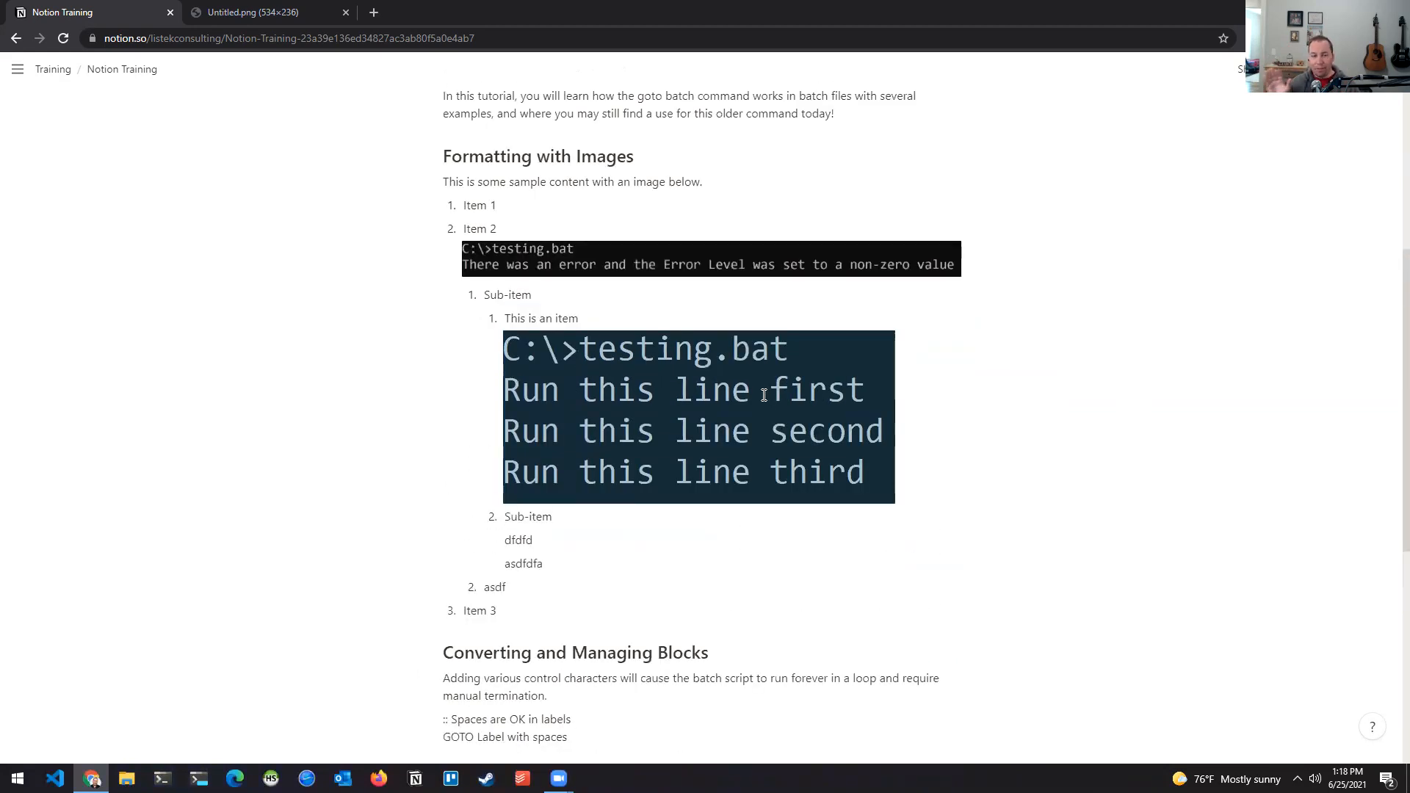
mouse_move(764, 401)
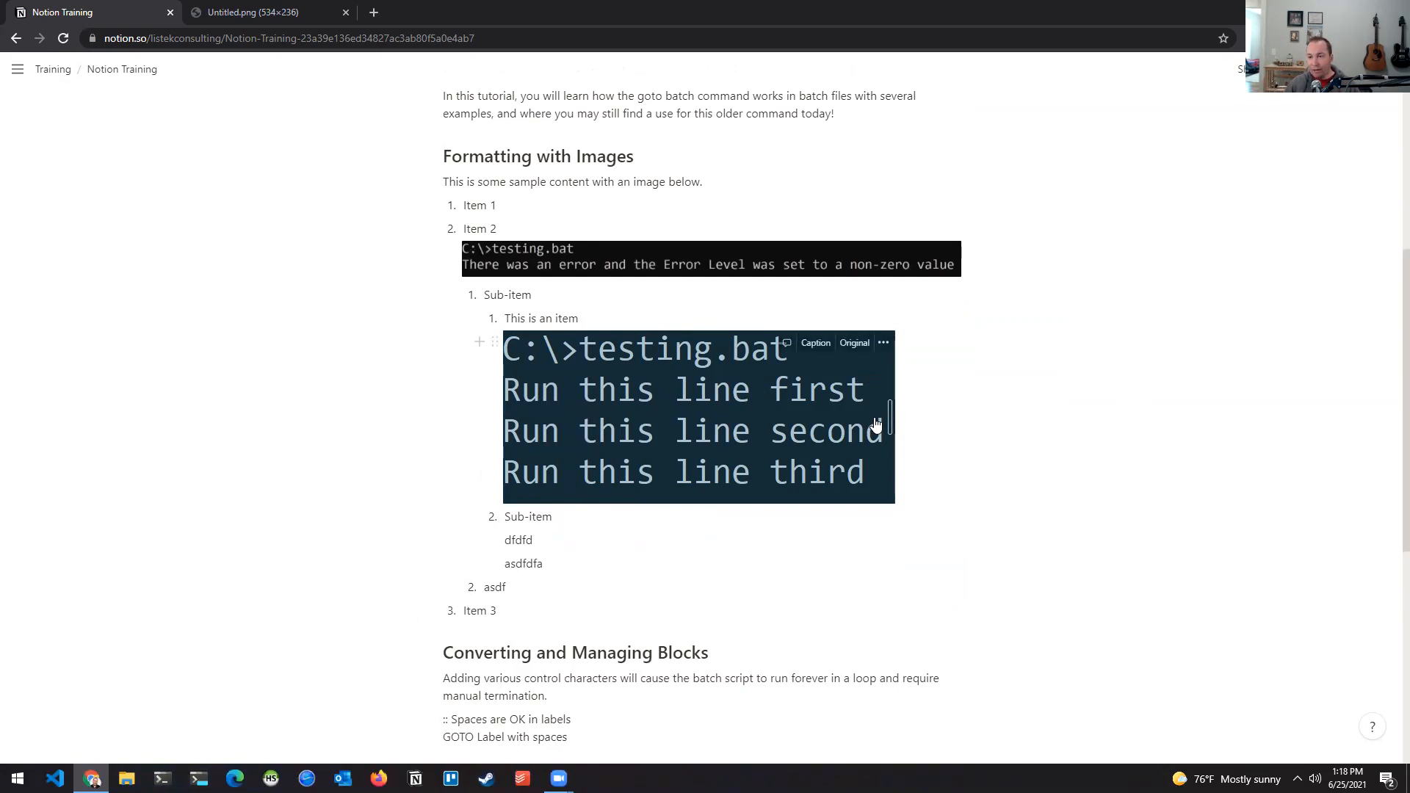
scroll(902, 393, down, 1)
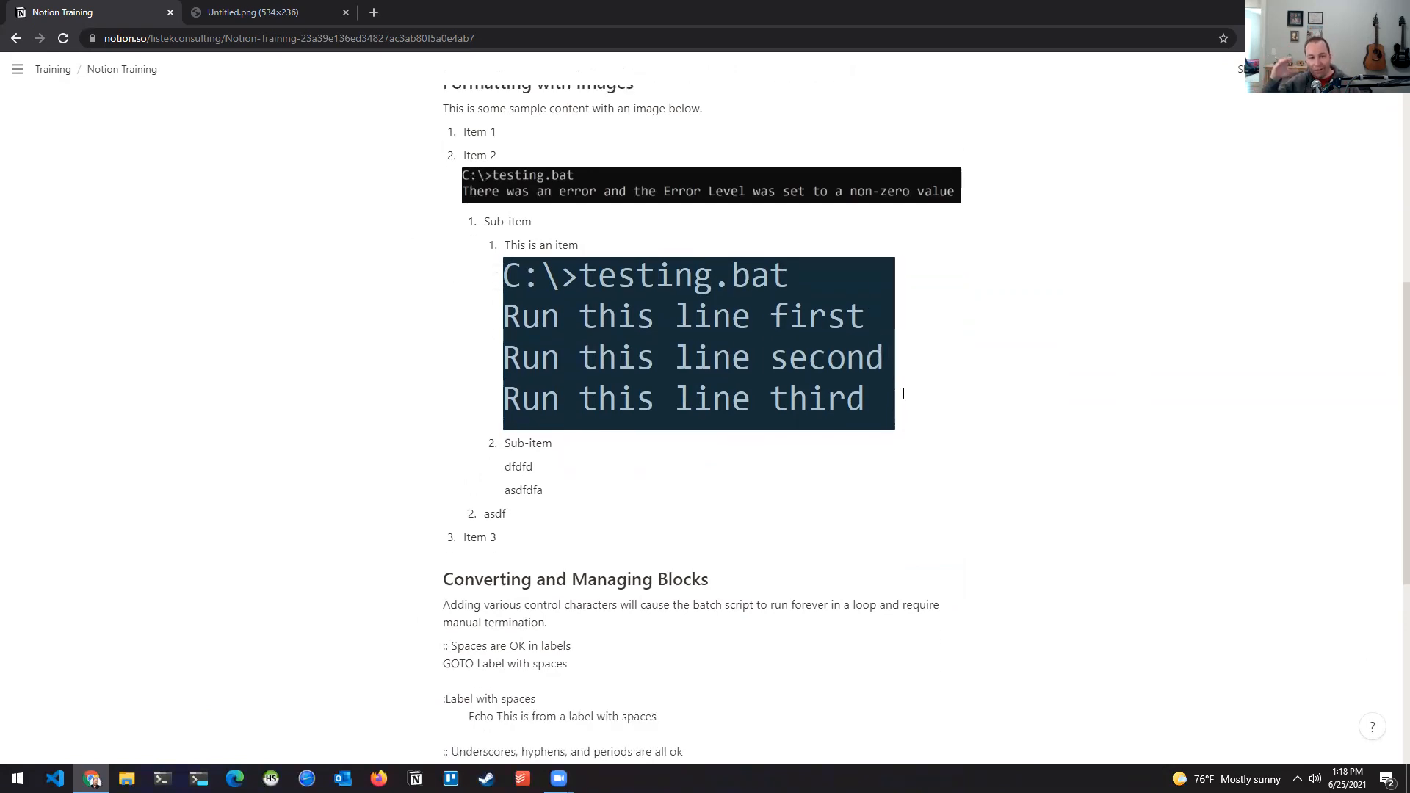
scroll(903, 393, up, 3)
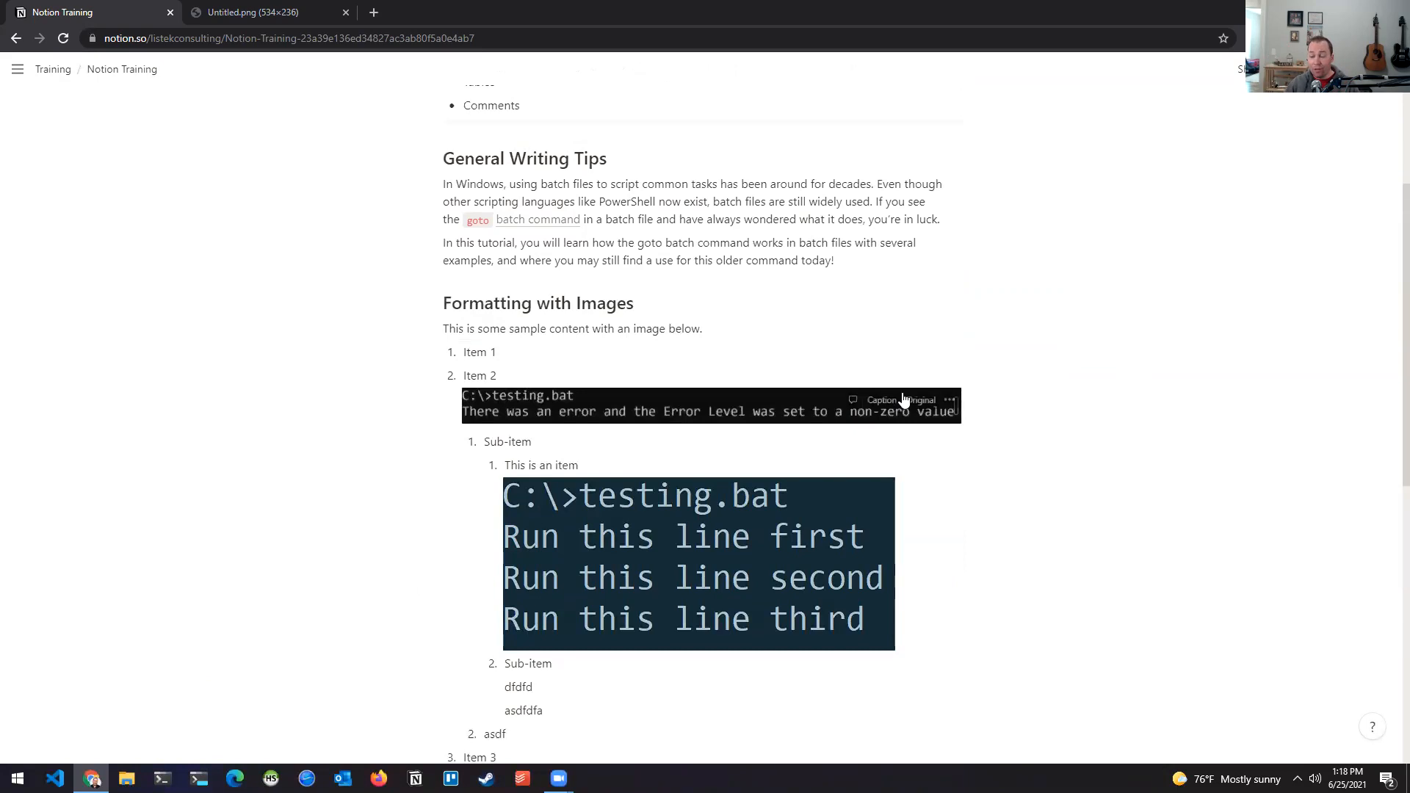
Convert the text block starting with ":: Spaces are OK in labels" in the Converting and Managing Blocks section into a Code block.
scroll(903, 393, down, 8)
scroll(888, 424, up, 1)
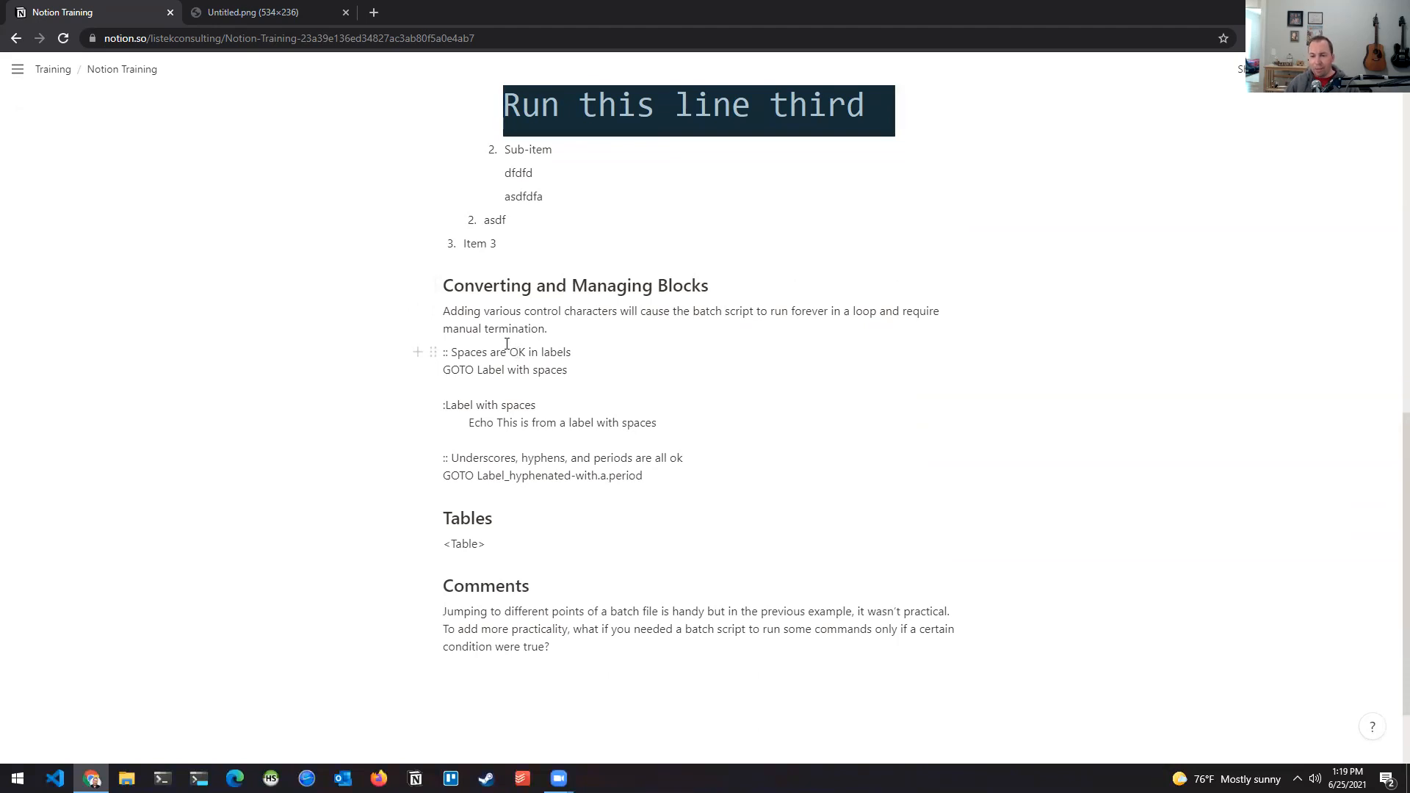
drag(332, 356, 680, 507)
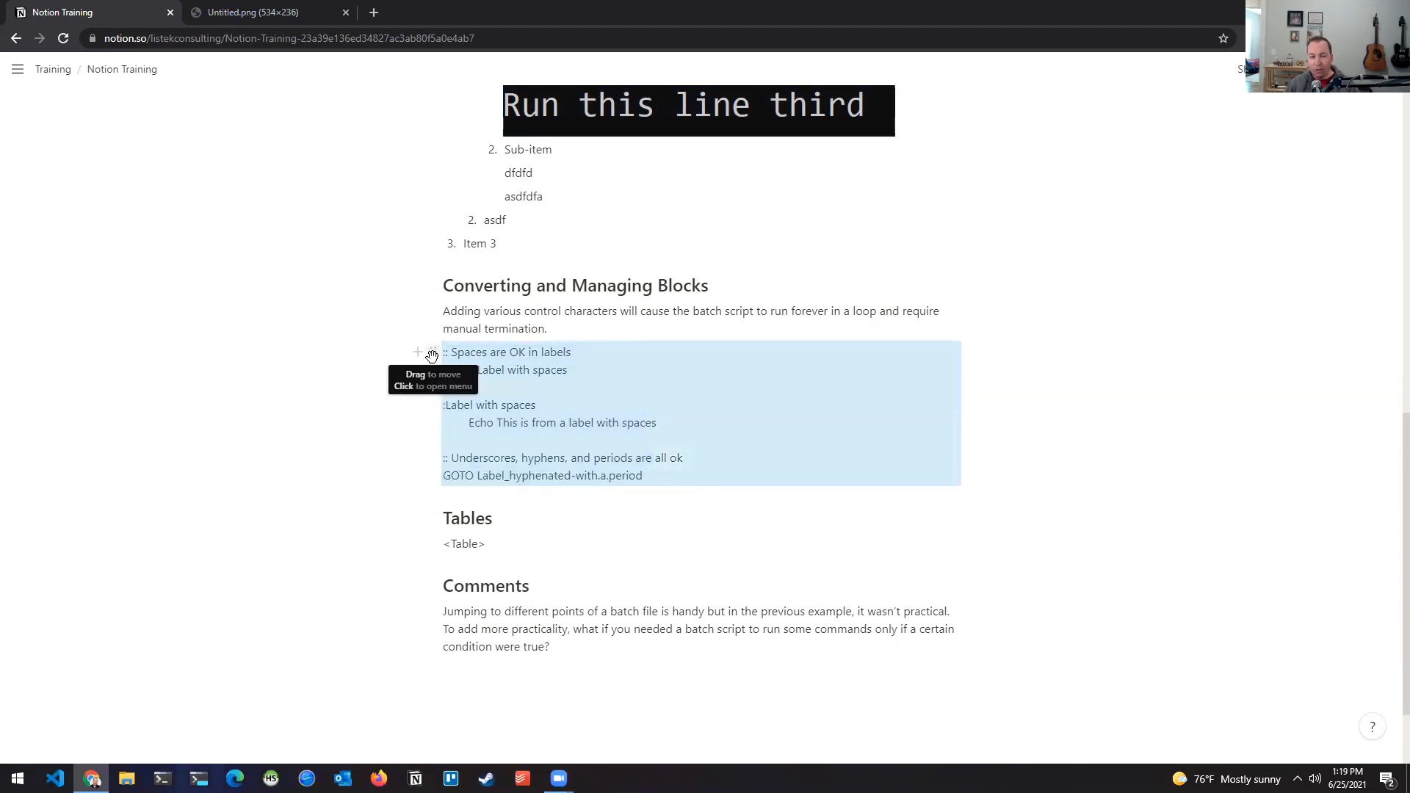
click(431, 356)
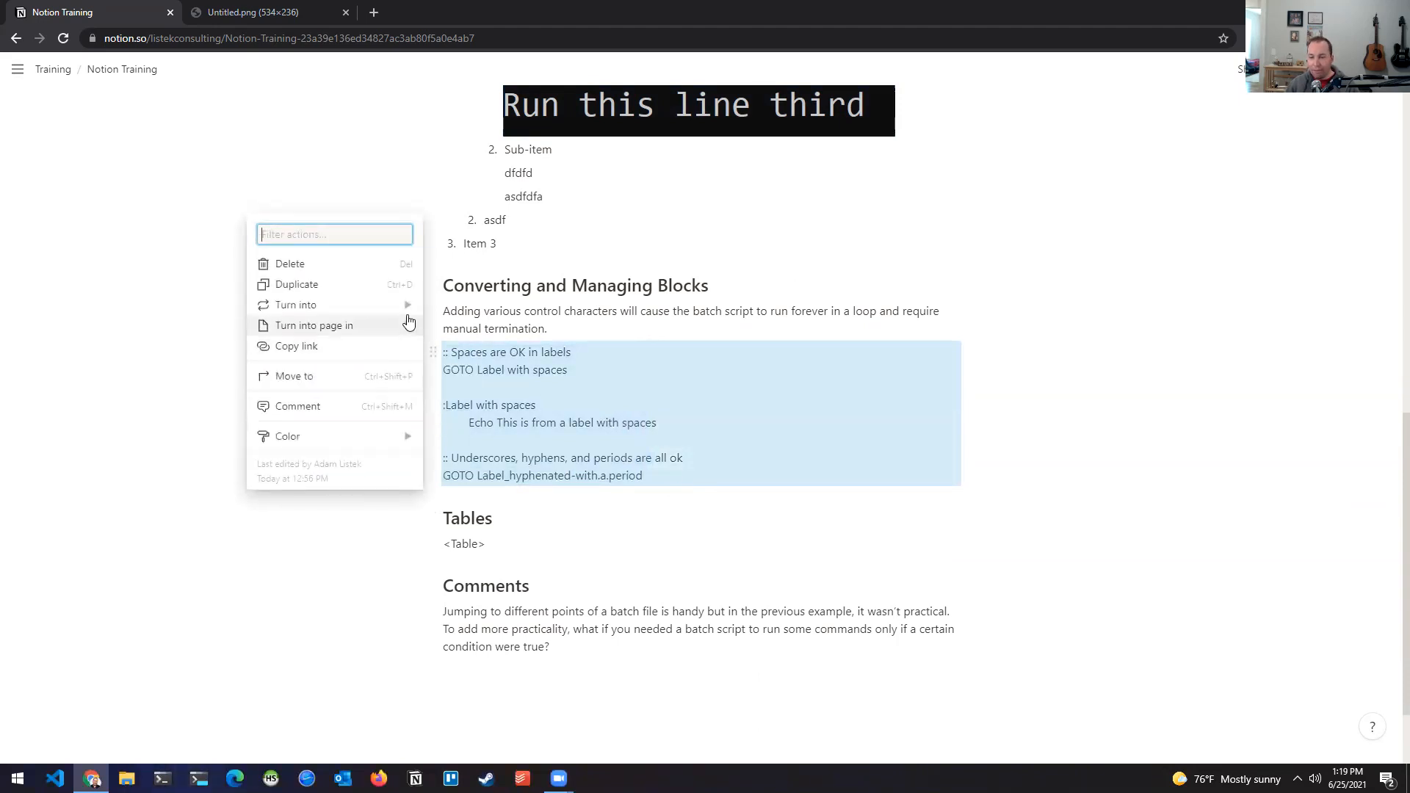
click(357, 496)
drag(325, 354, 589, 460)
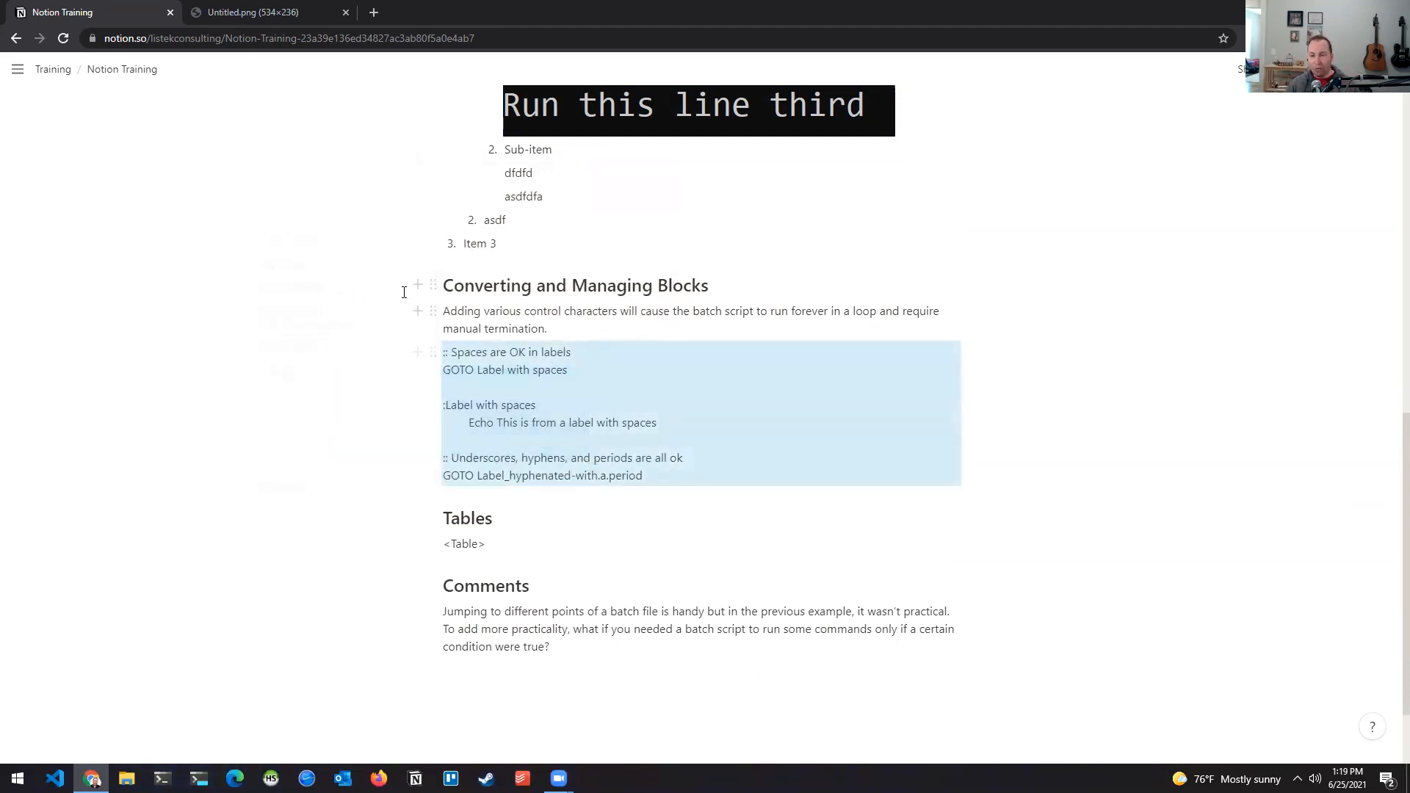
drag(353, 318, 629, 425)
drag(308, 445, 566, 421)
click(431, 353)
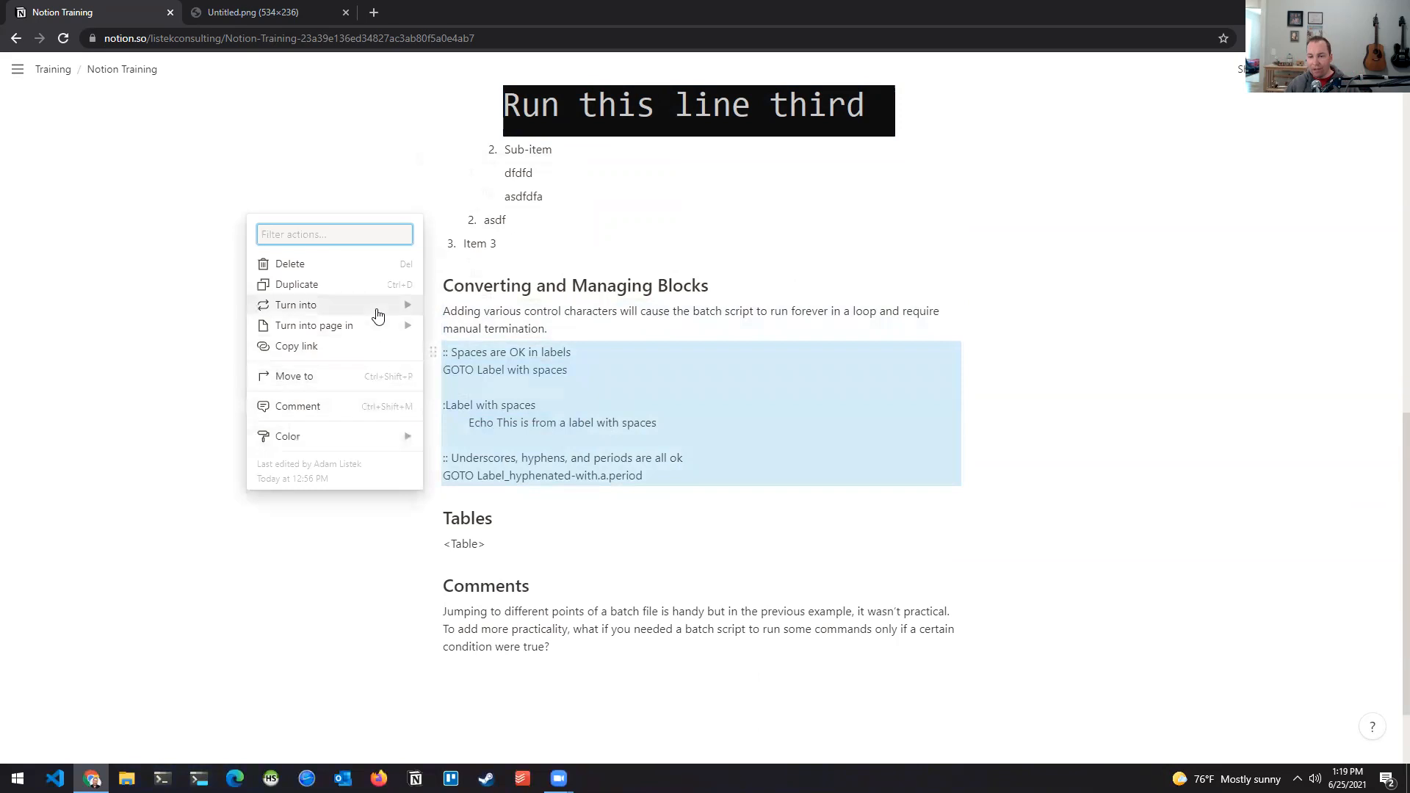
mouse_move(378, 304)
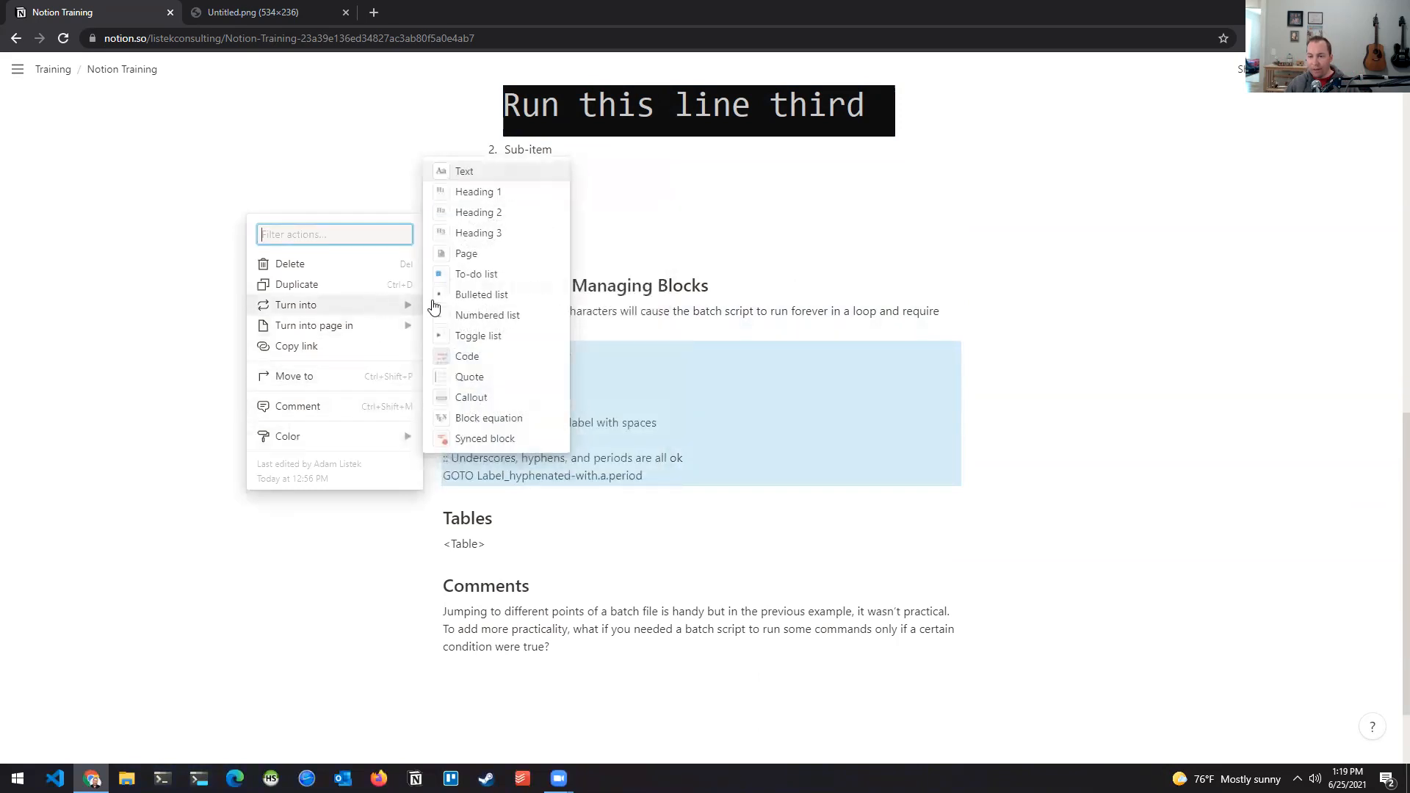
click(470, 356)
click(630, 484)
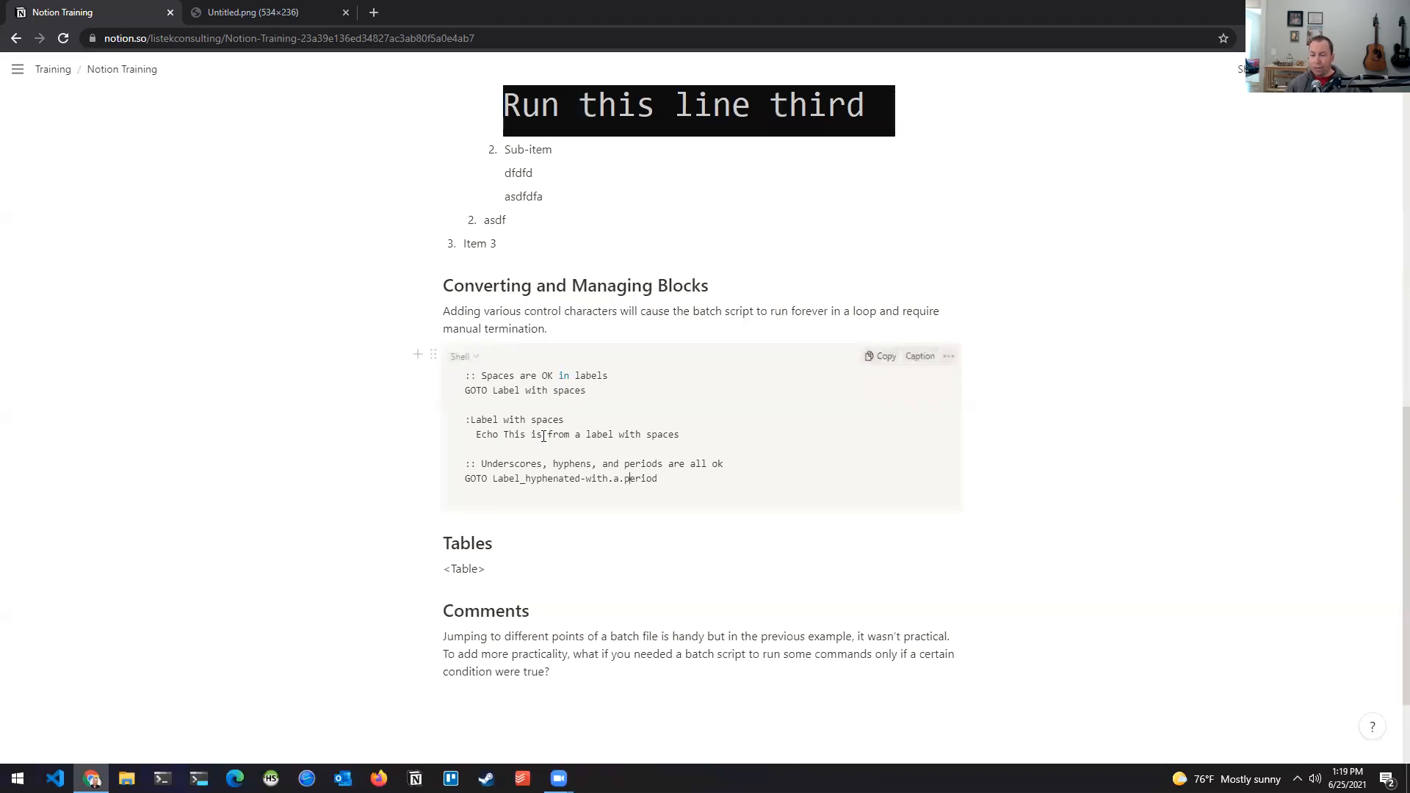
Examine the language choices and the block actions available for the code block.
click(464, 358)
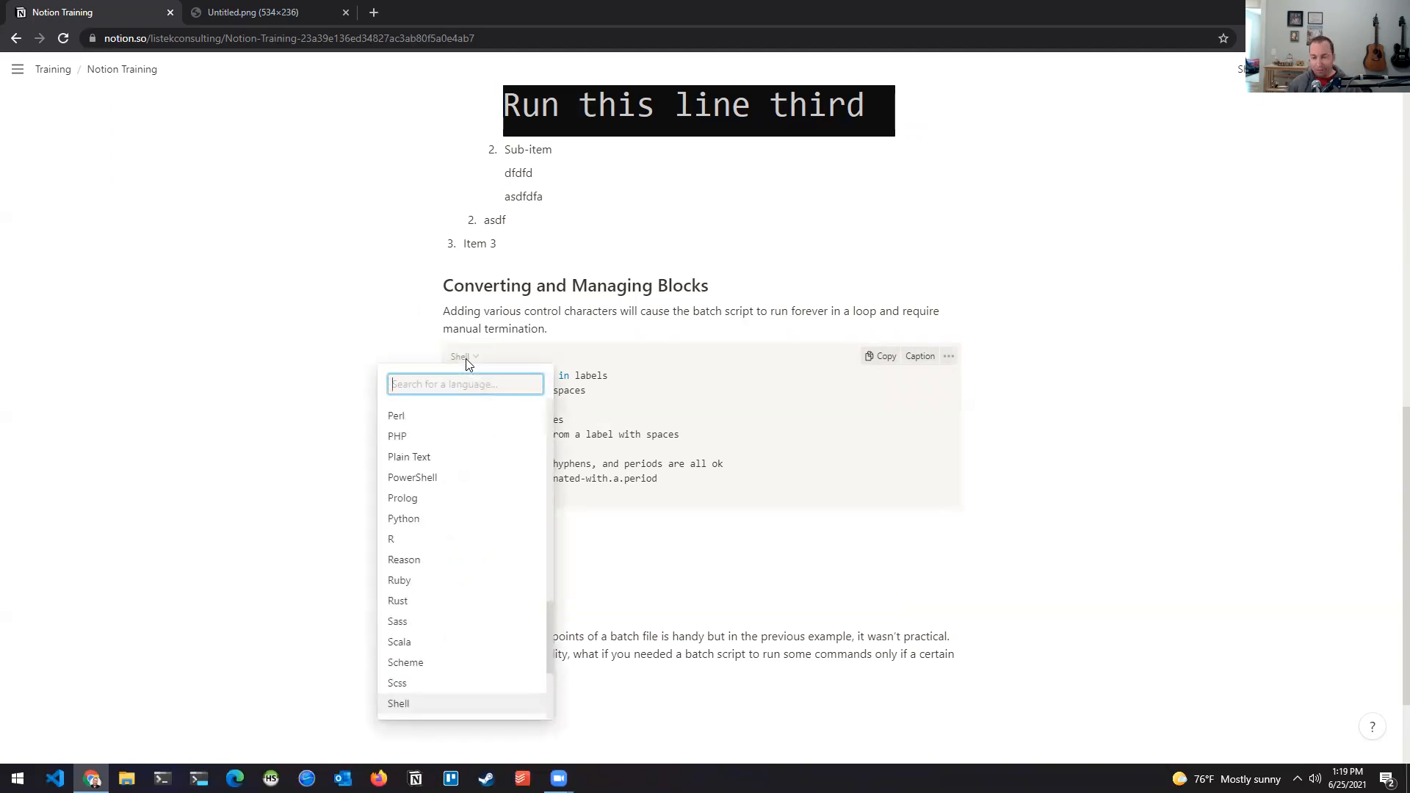
click(740, 414)
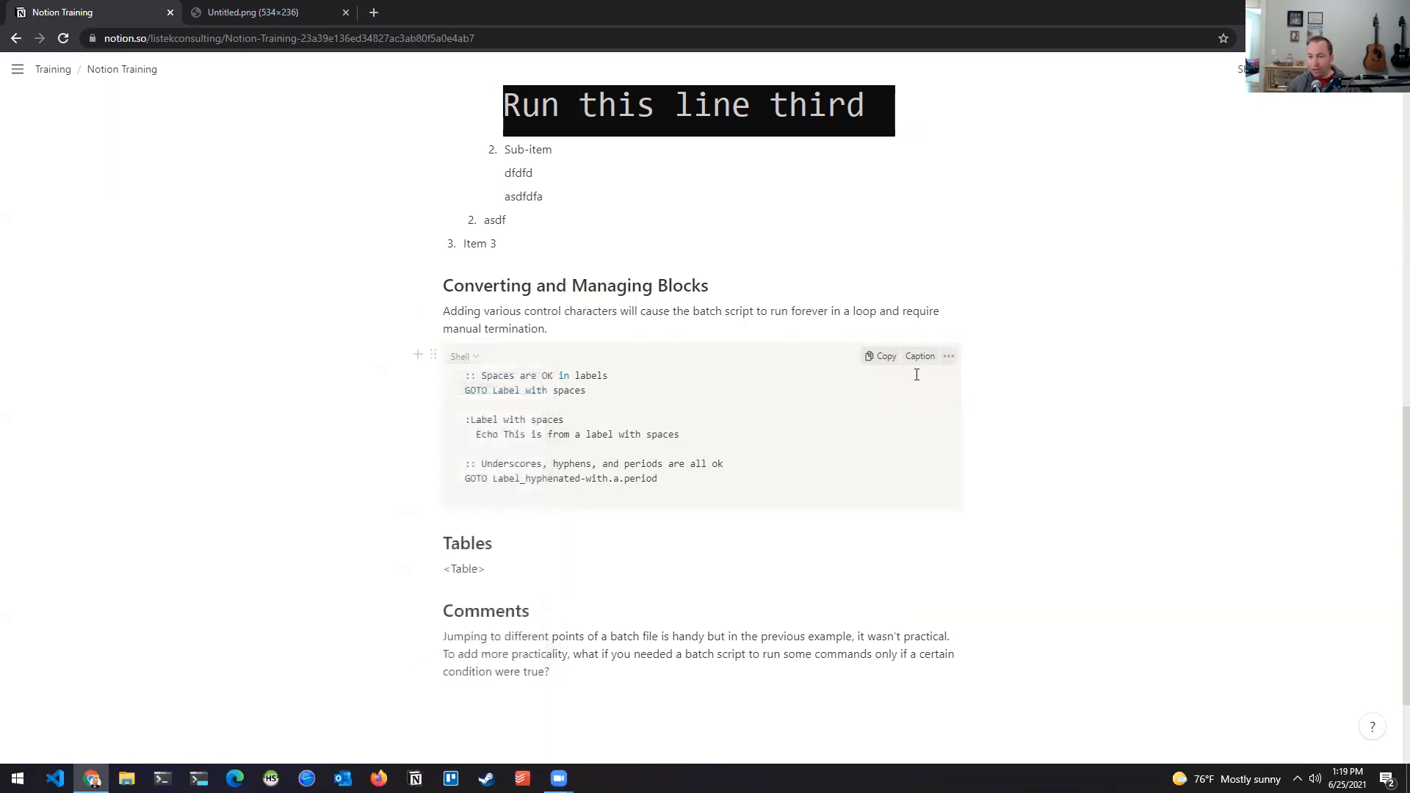
click(947, 358)
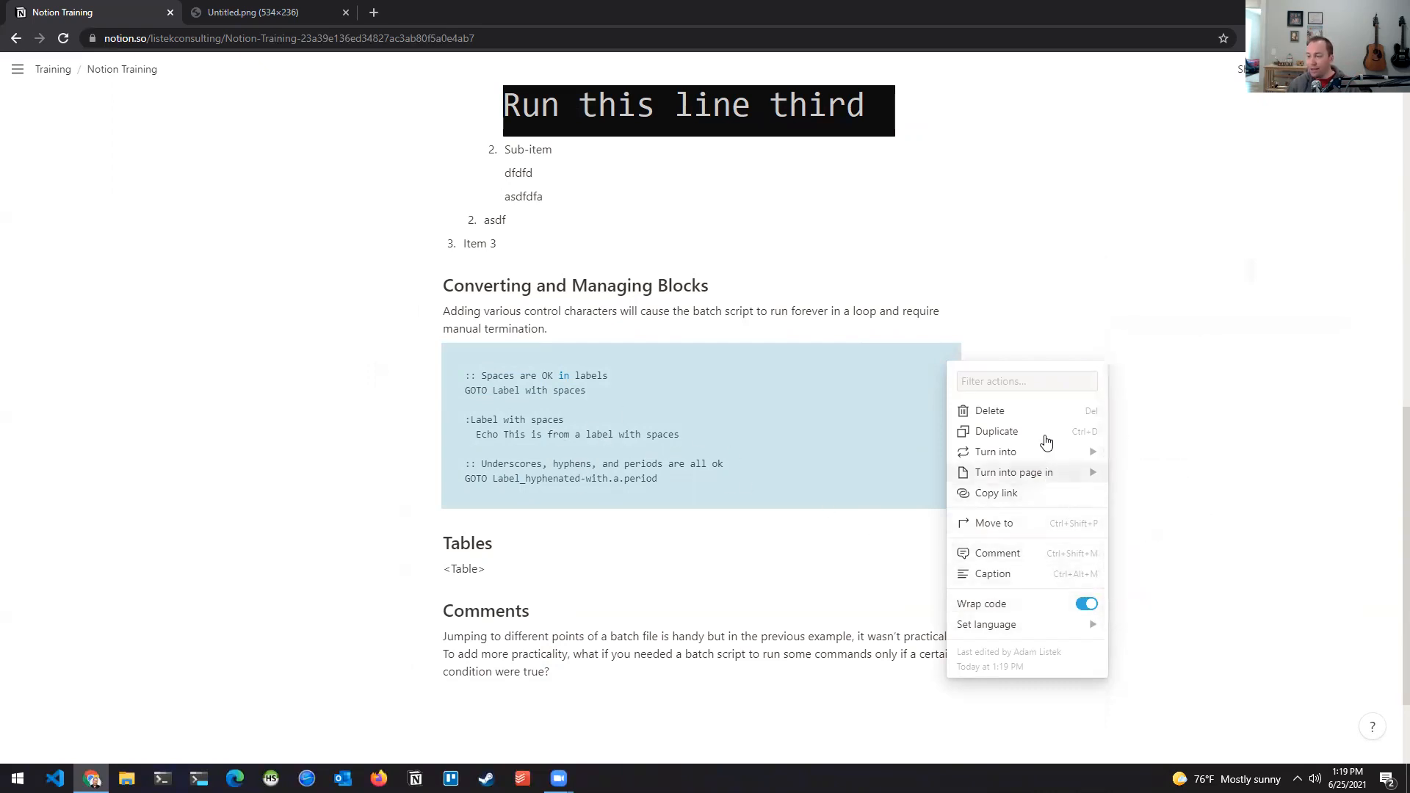
click(621, 422)
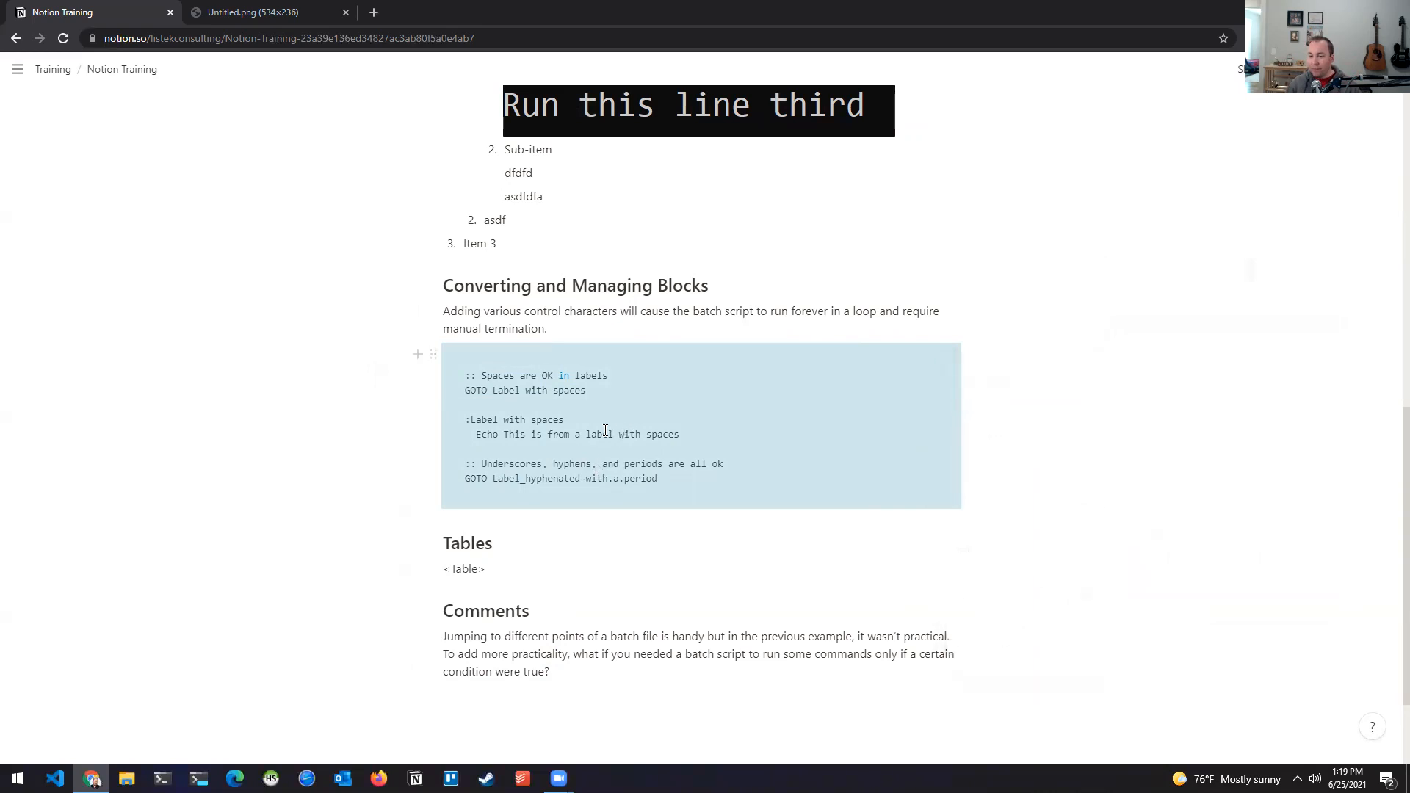
click(413, 396)
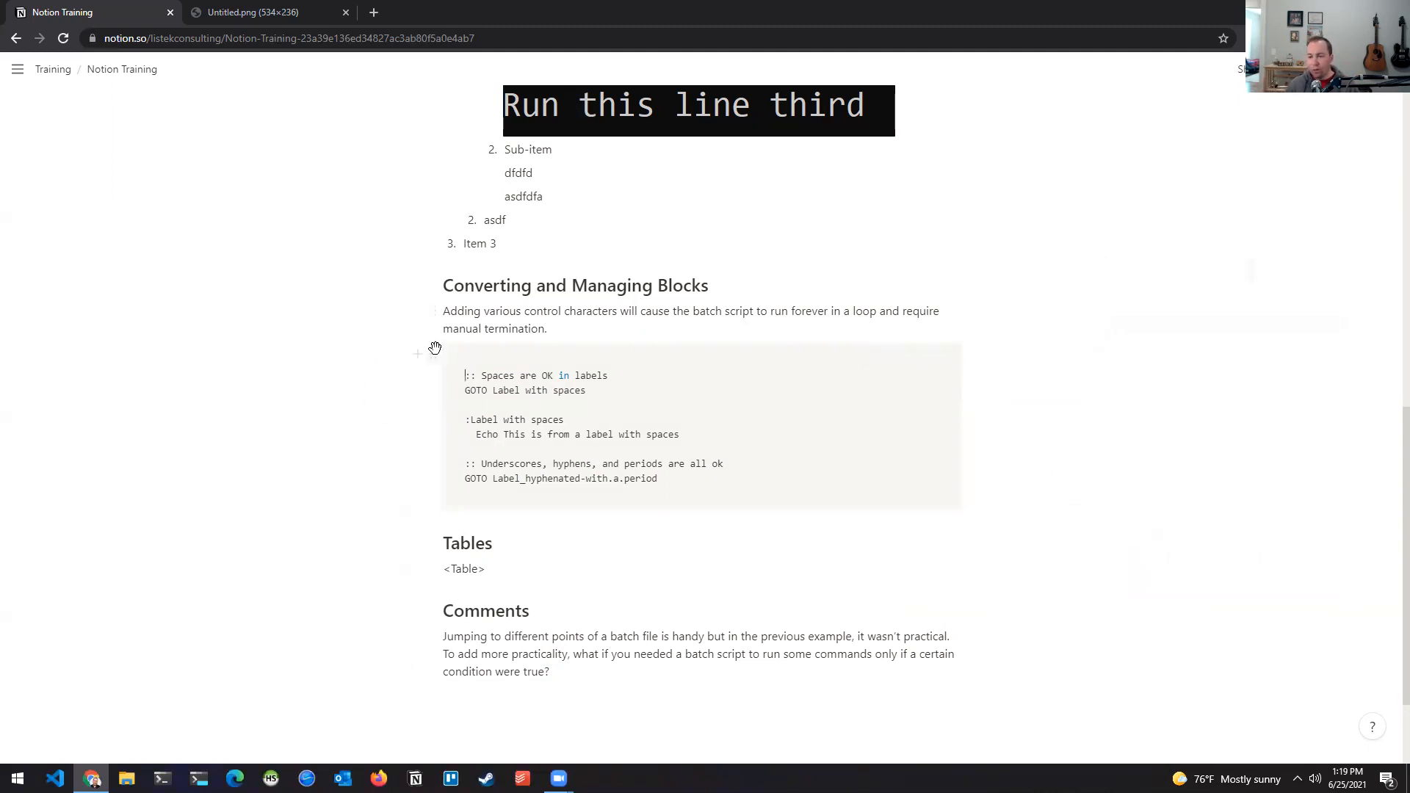
Convert the paragraph starting with "Adding various control characters" above the code block into a Callout.
click(433, 310)
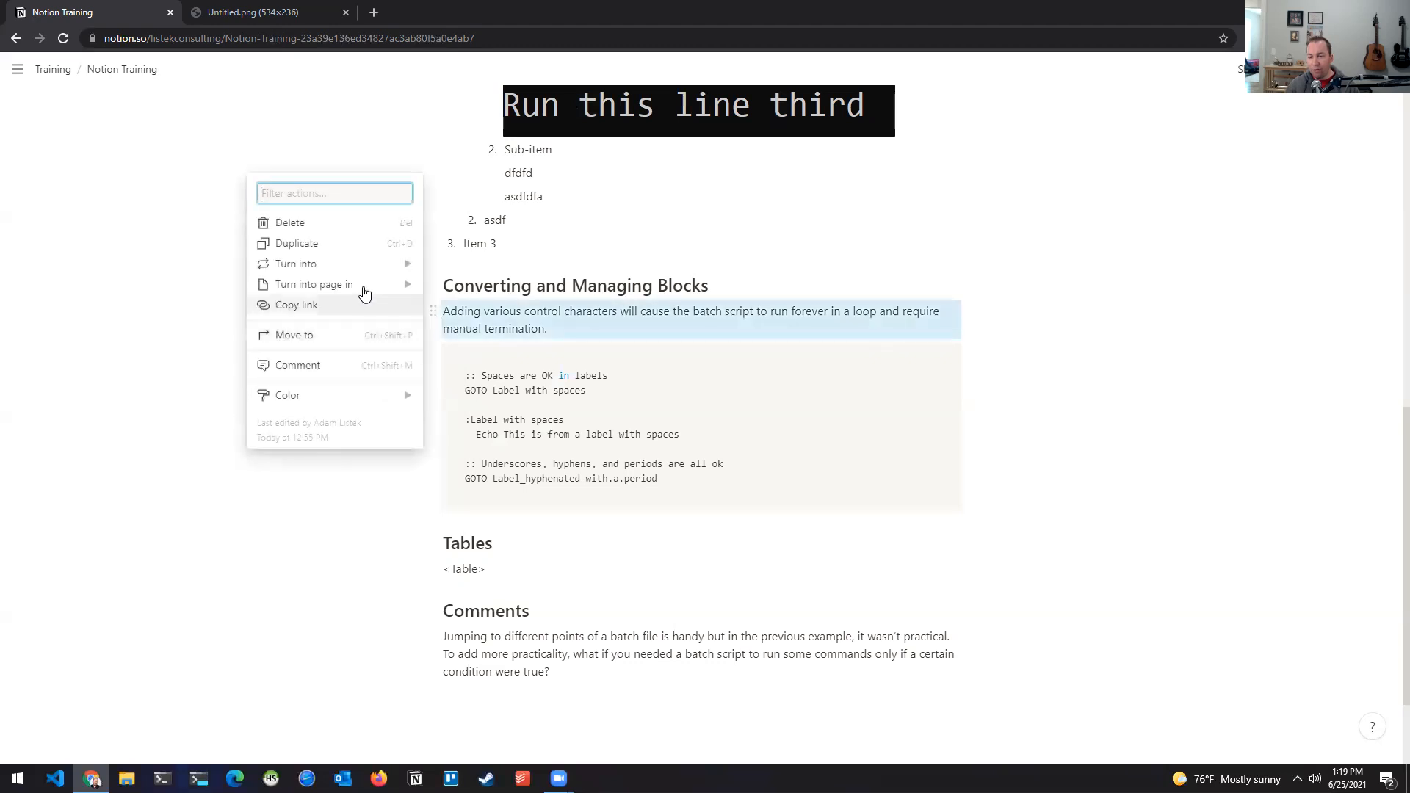
mouse_move(367, 266)
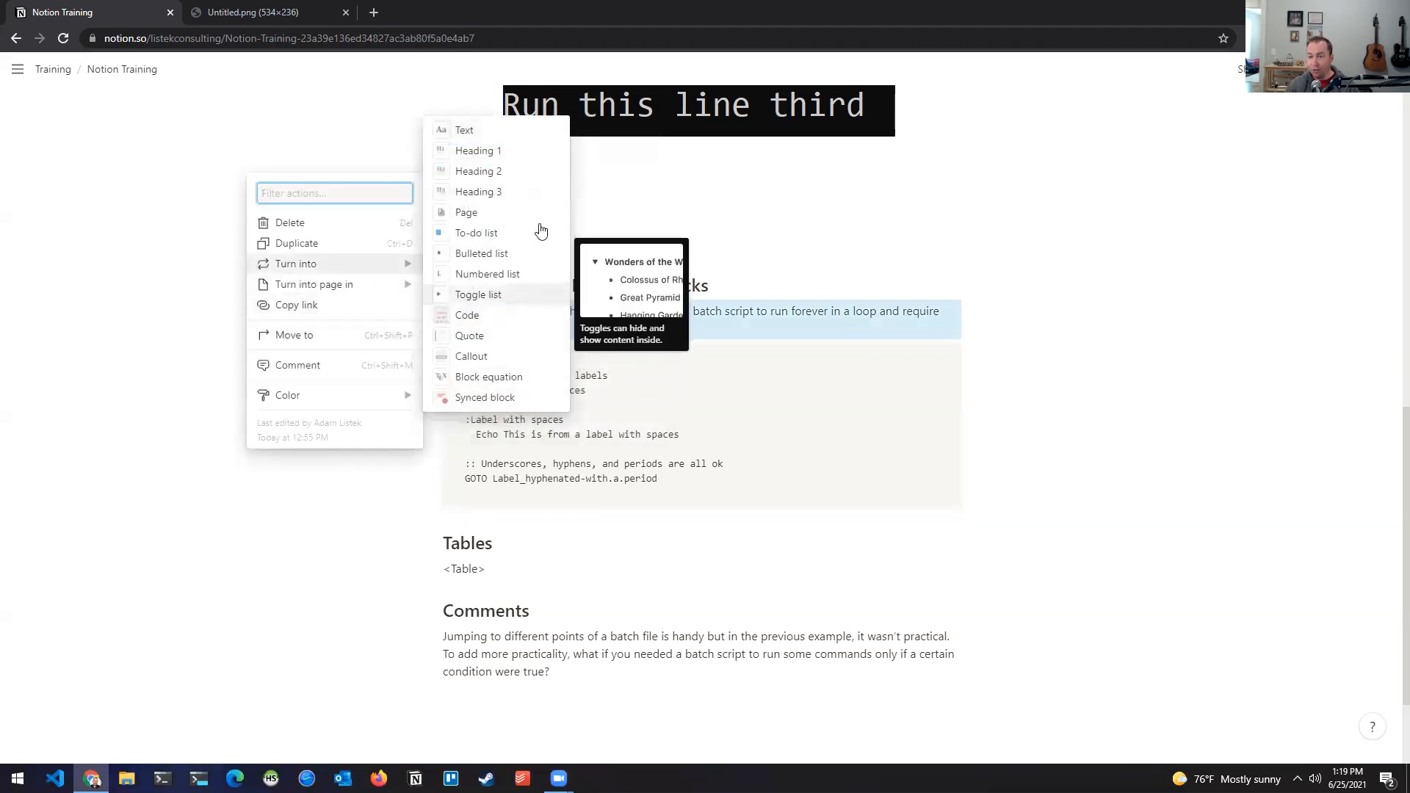
click(470, 358)
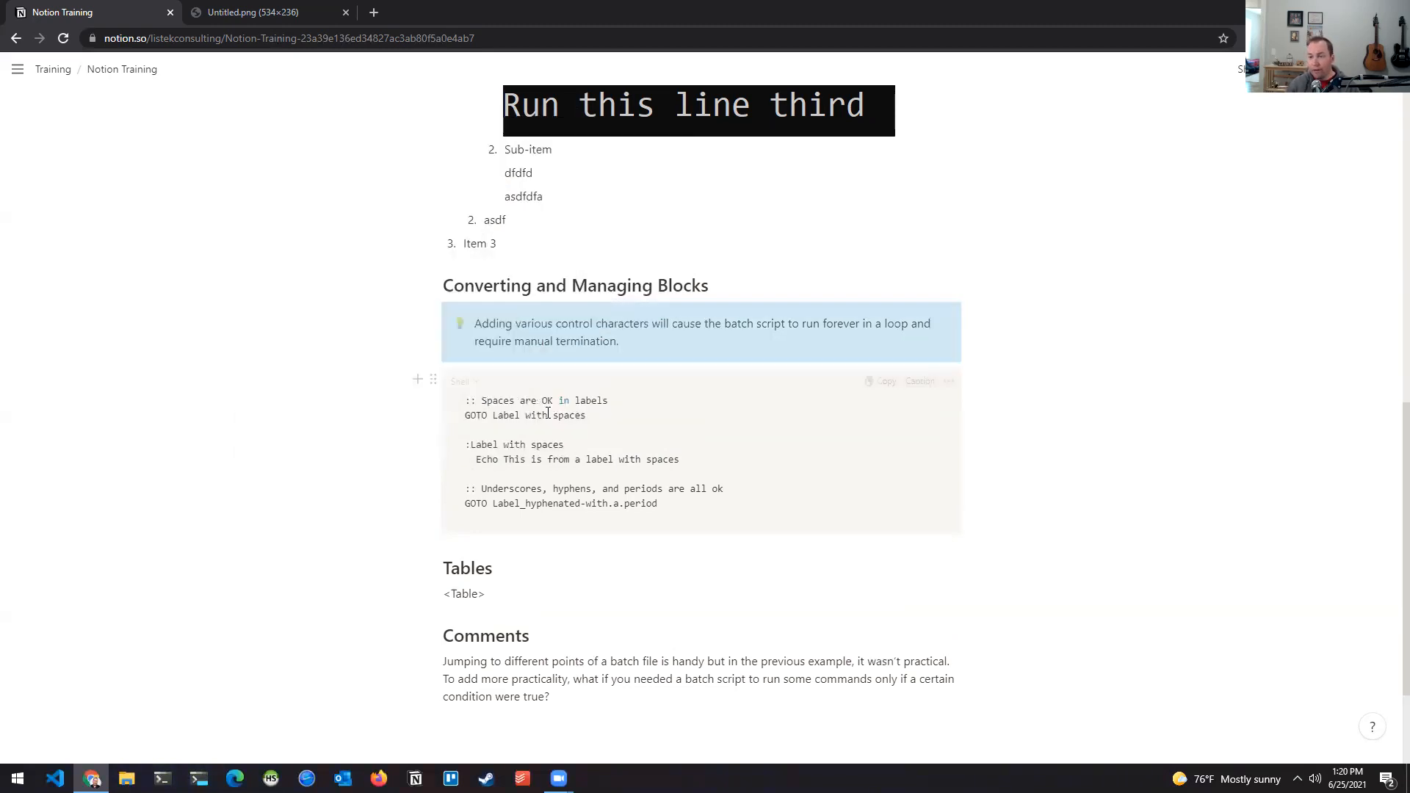
click(575, 325)
Insert a callout reading "afadfasf" directly below the Converting and Managing Blocks heading, and delete it.
click(749, 295)
key(Return)
text(/call)
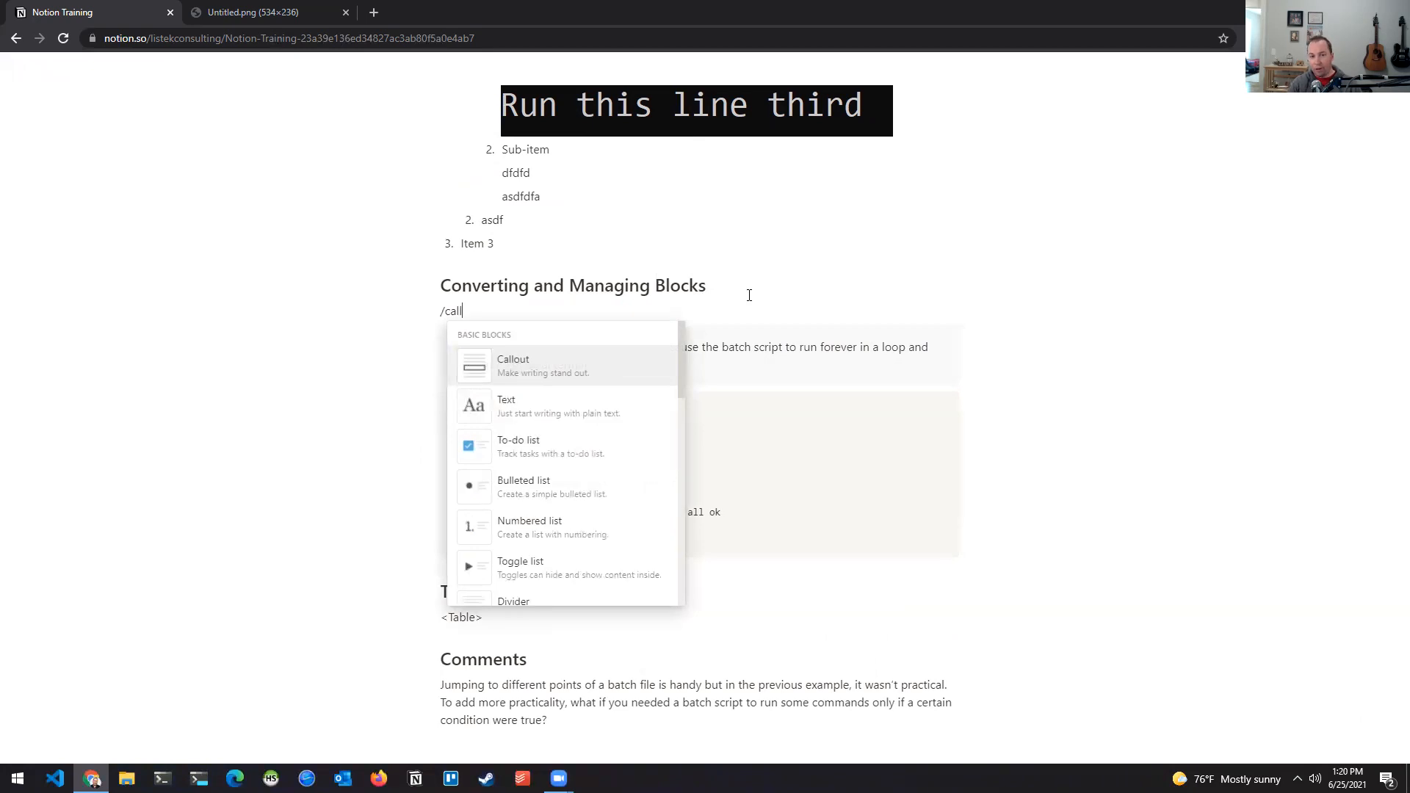
key(Return)
text(afadfasf)
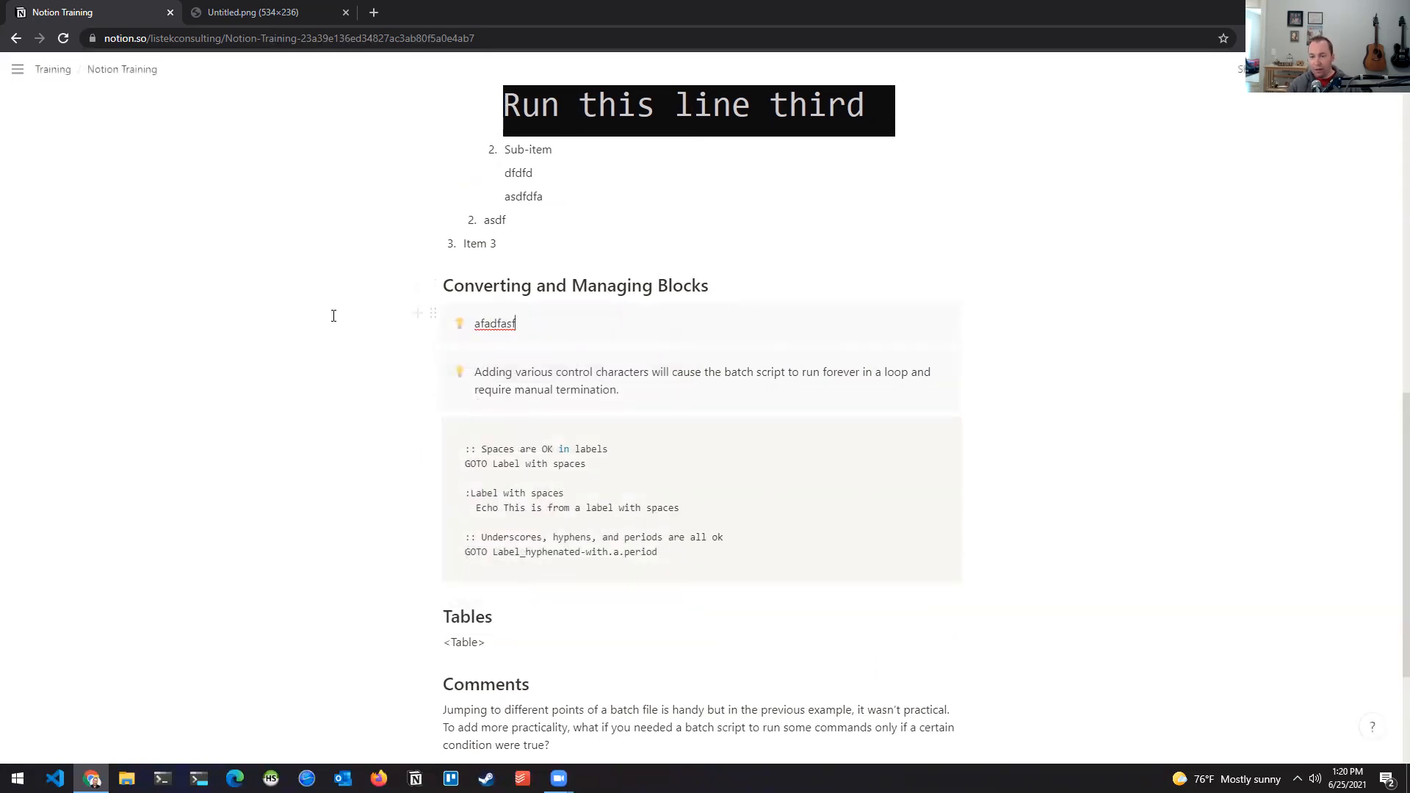
drag(333, 315, 608, 340)
key(BackSpace)
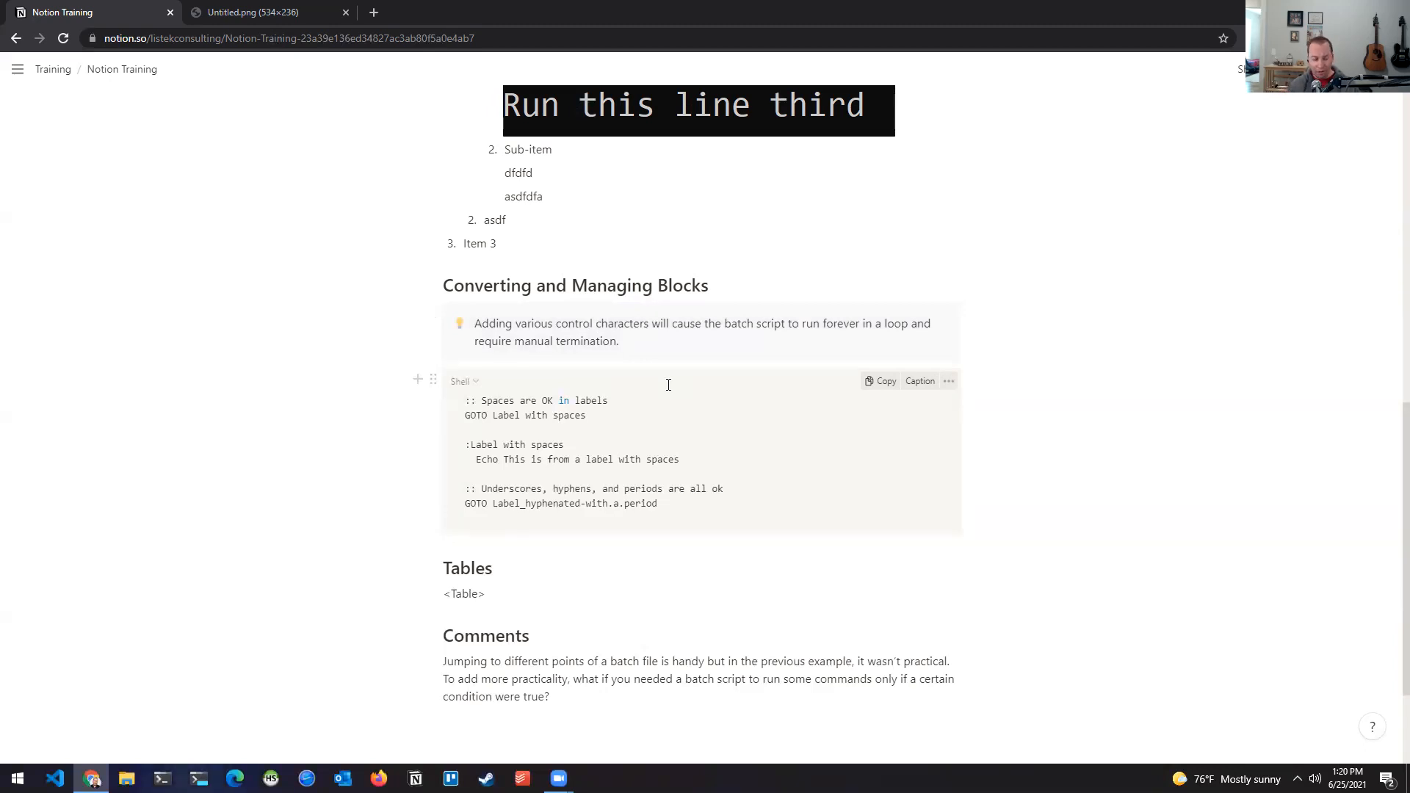
Italicize all the text in the callout under the Converting and Managing Blocks heading.
key(ctrl+a)
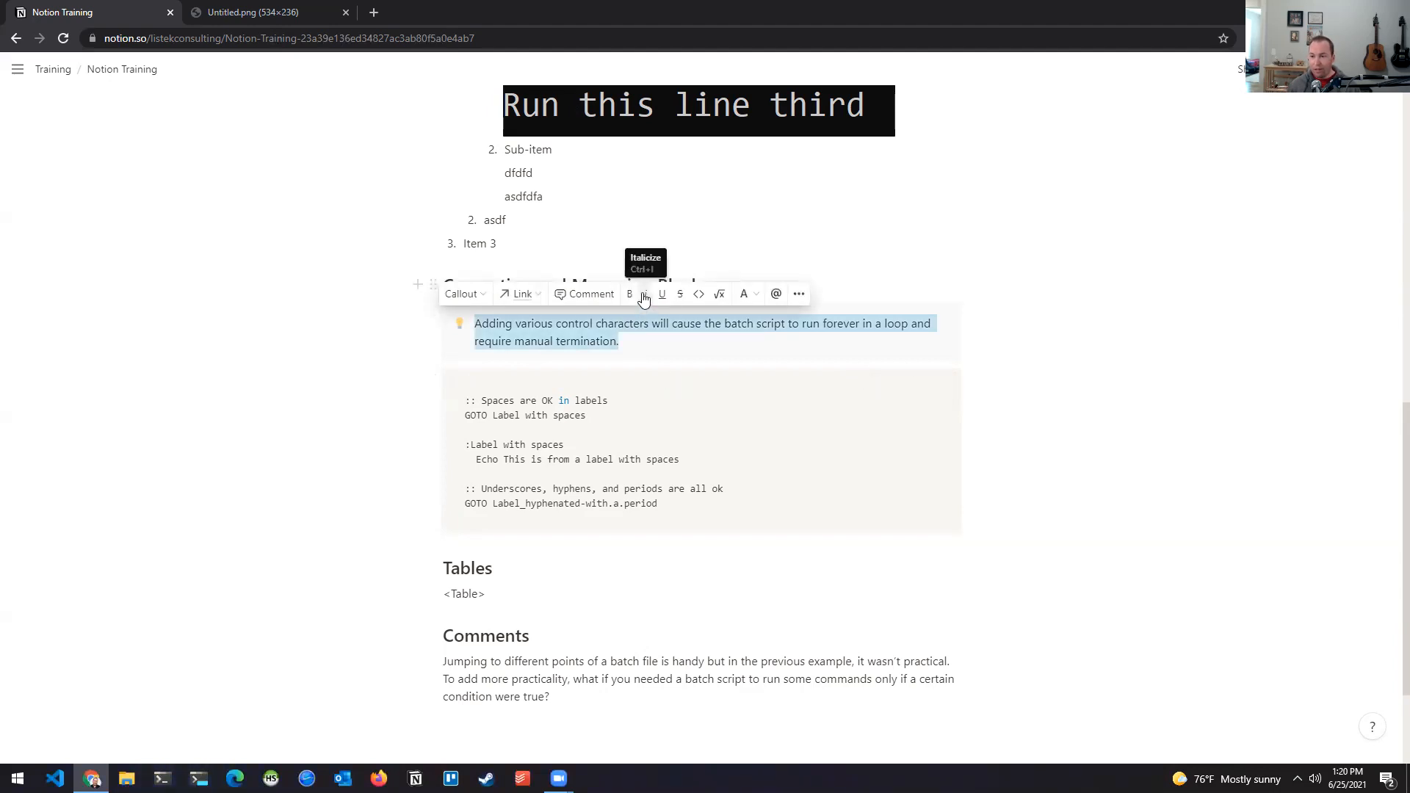
key(ctrl+i)
click(368, 409)
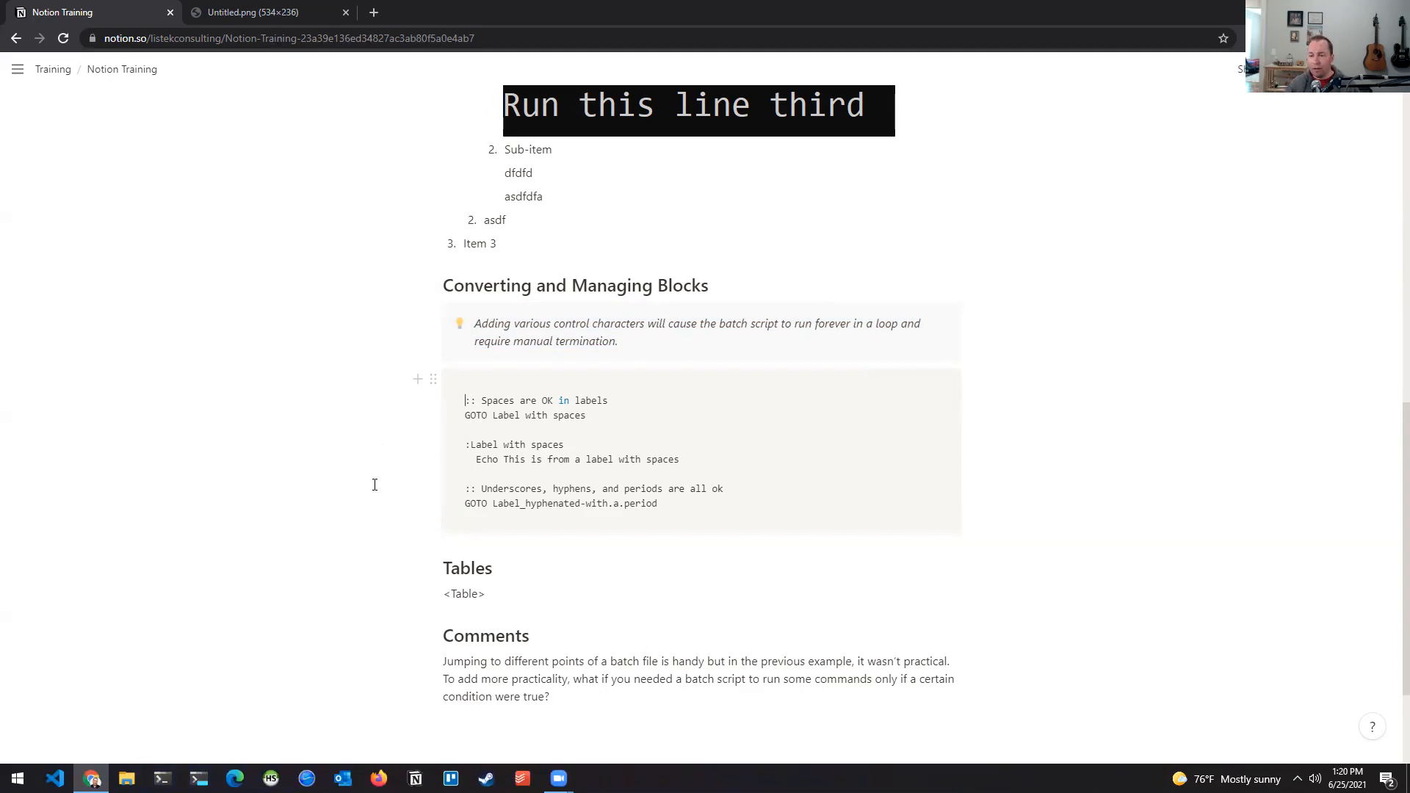
Move the code block and the callout into the nested list under Sub-item, and undo both moves.
drag(434, 379, 529, 197)
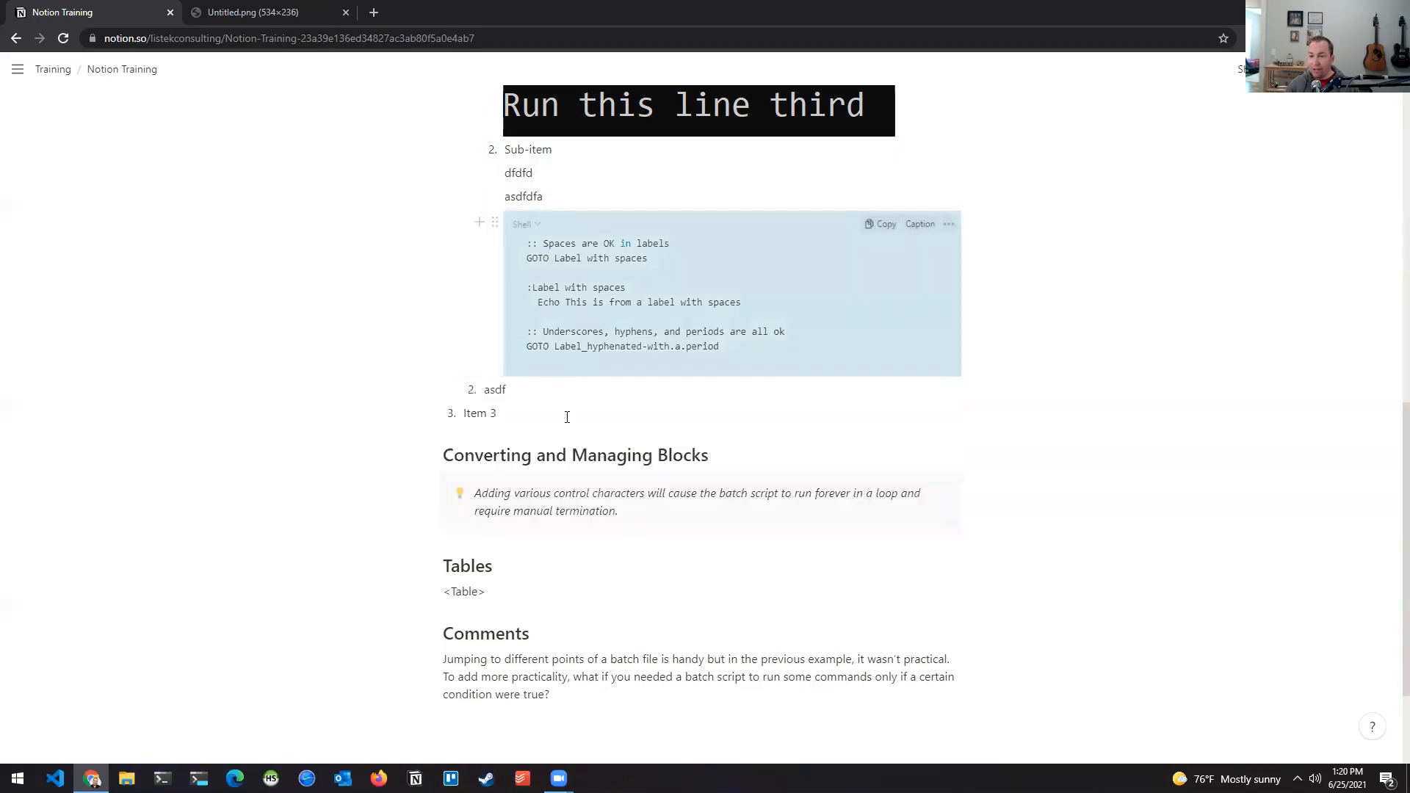
drag(429, 479, 558, 185)
click(900, 496)
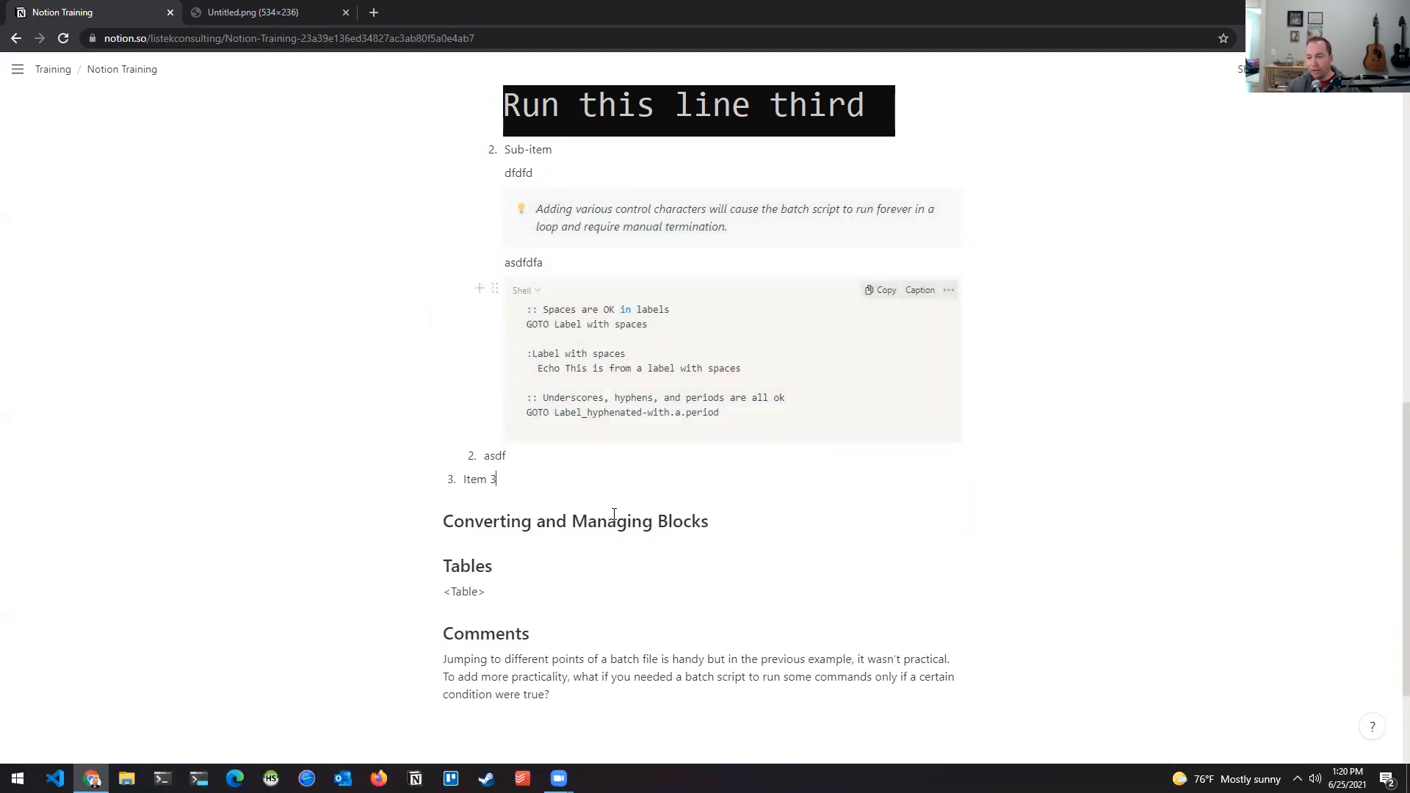
key(ctrl+z)
key(ctrl+z)
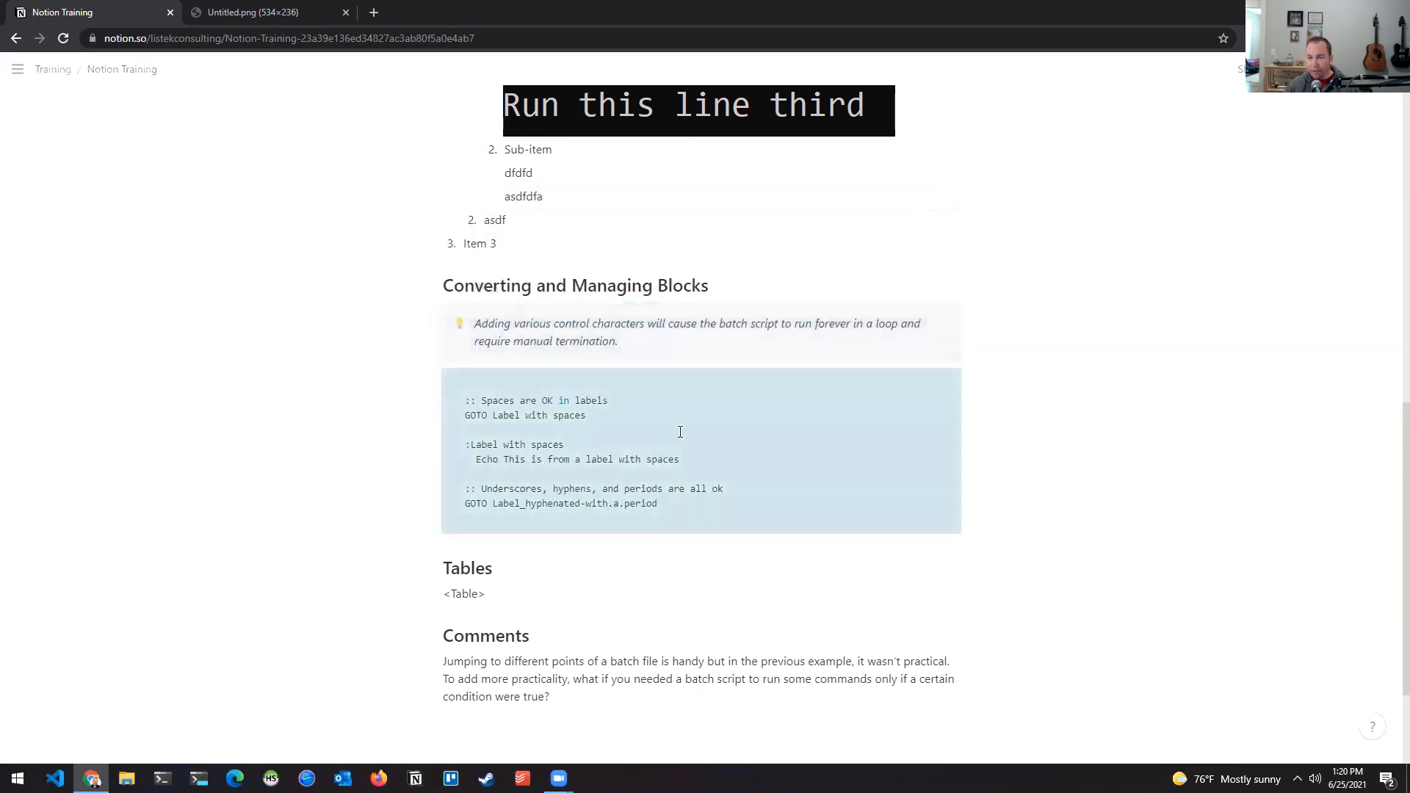
Replace the "<Table>" placeholder under the Tables heading with an inline table.
scroll(573, 470, down, 5)
click(569, 459)
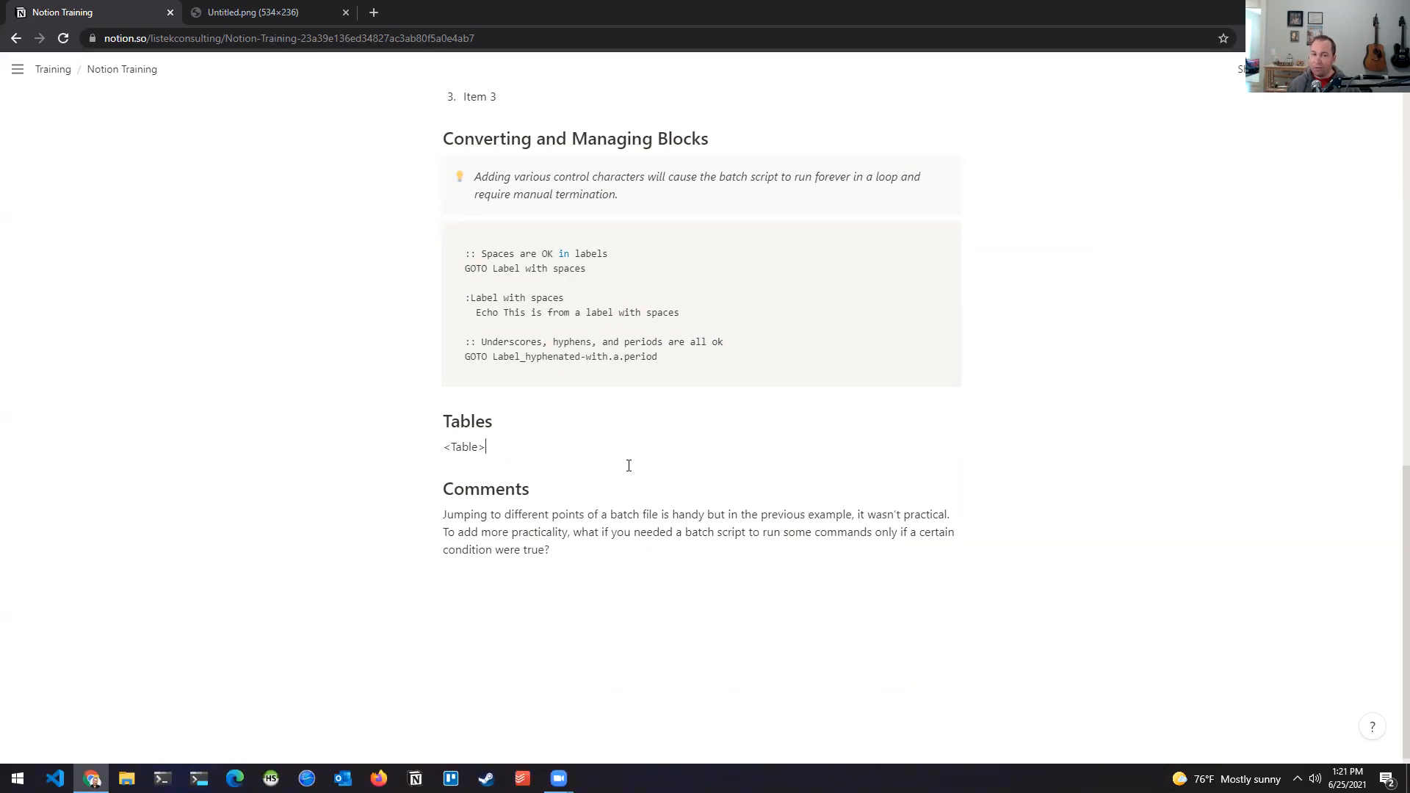
key(BackSpace)
key(BackSpace)
key(BackSpace)
key(BackSpace)
key(BackSpace)
key(BackSpace)
key(BackSpace)
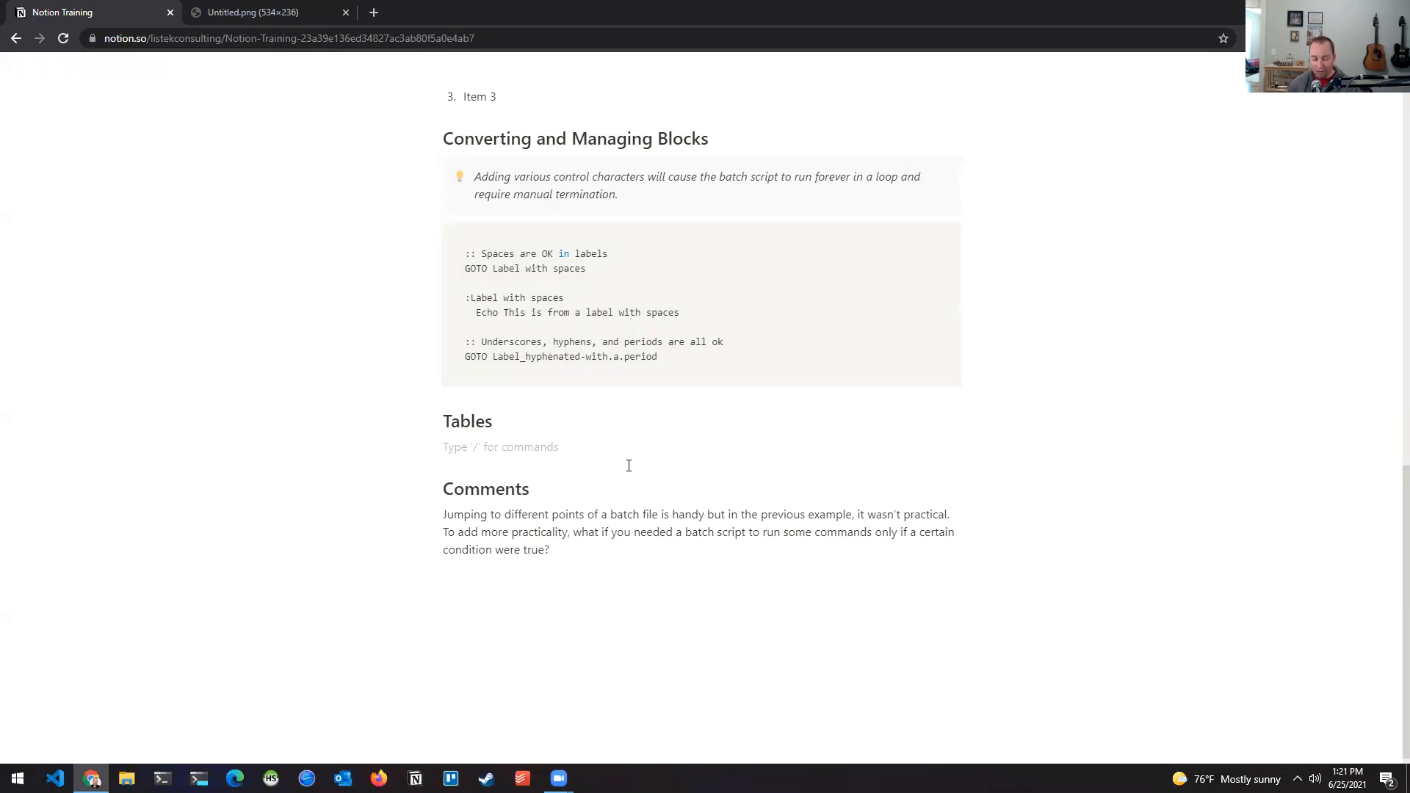
text(/tabl)
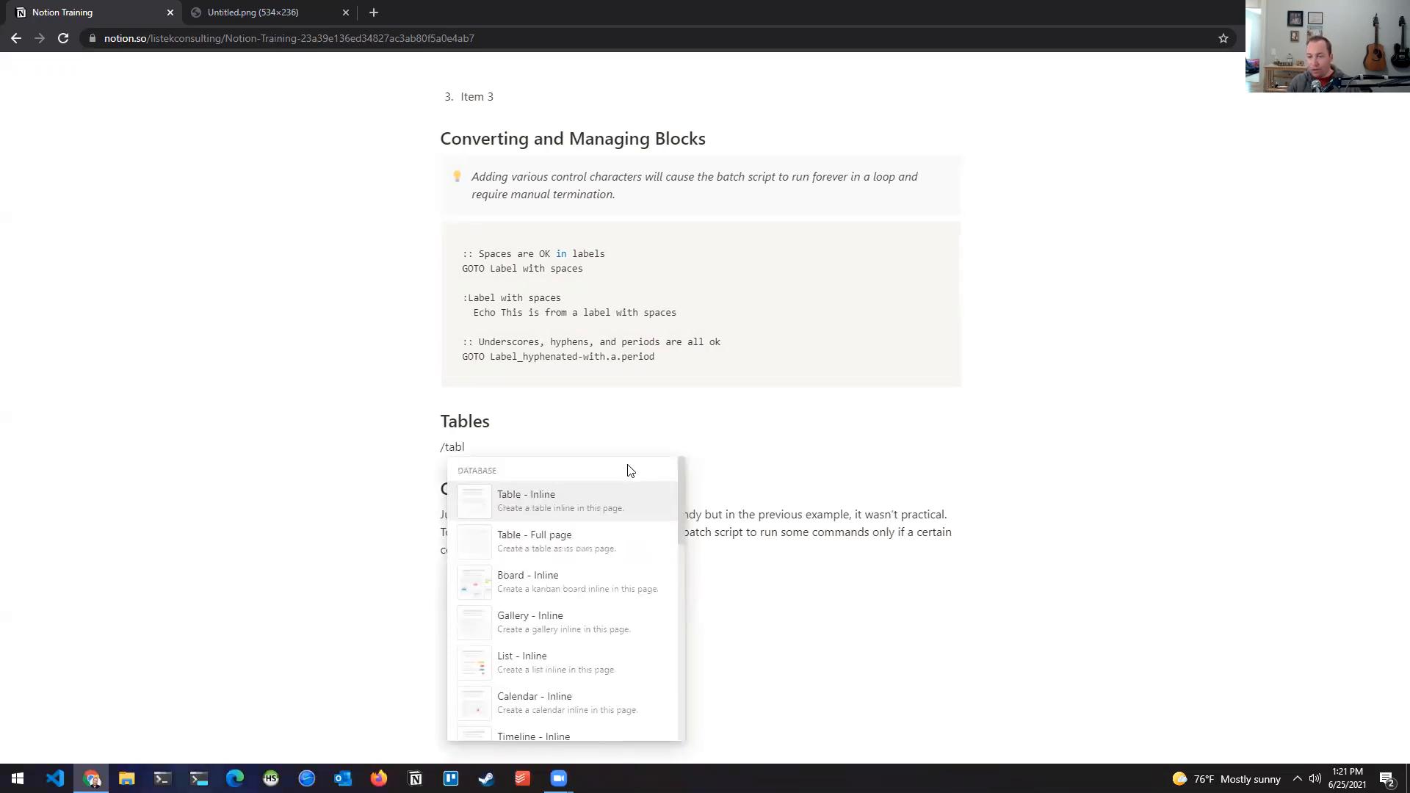
key(Return)
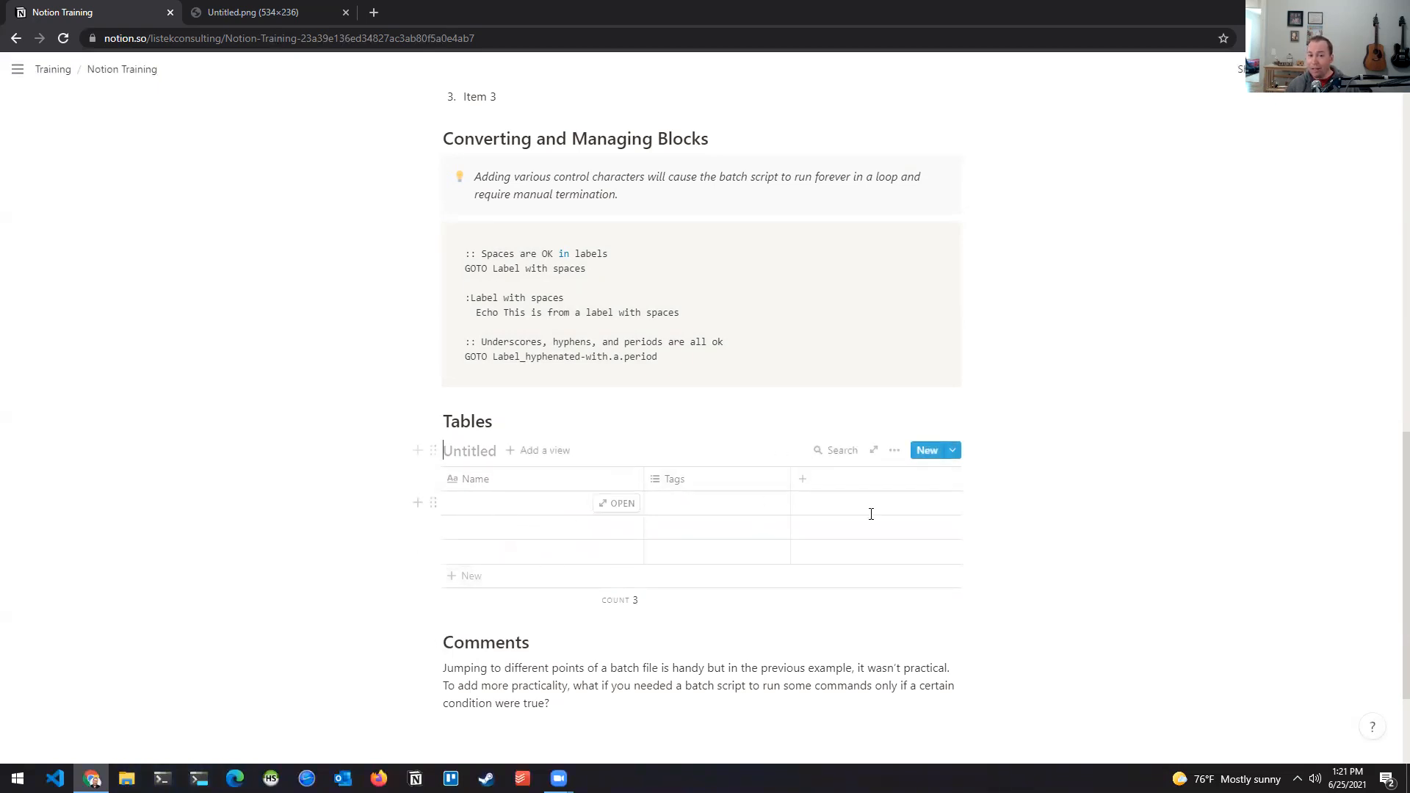
Review the column options of the new table and change the Tags column's property type to Text.
click(530, 484)
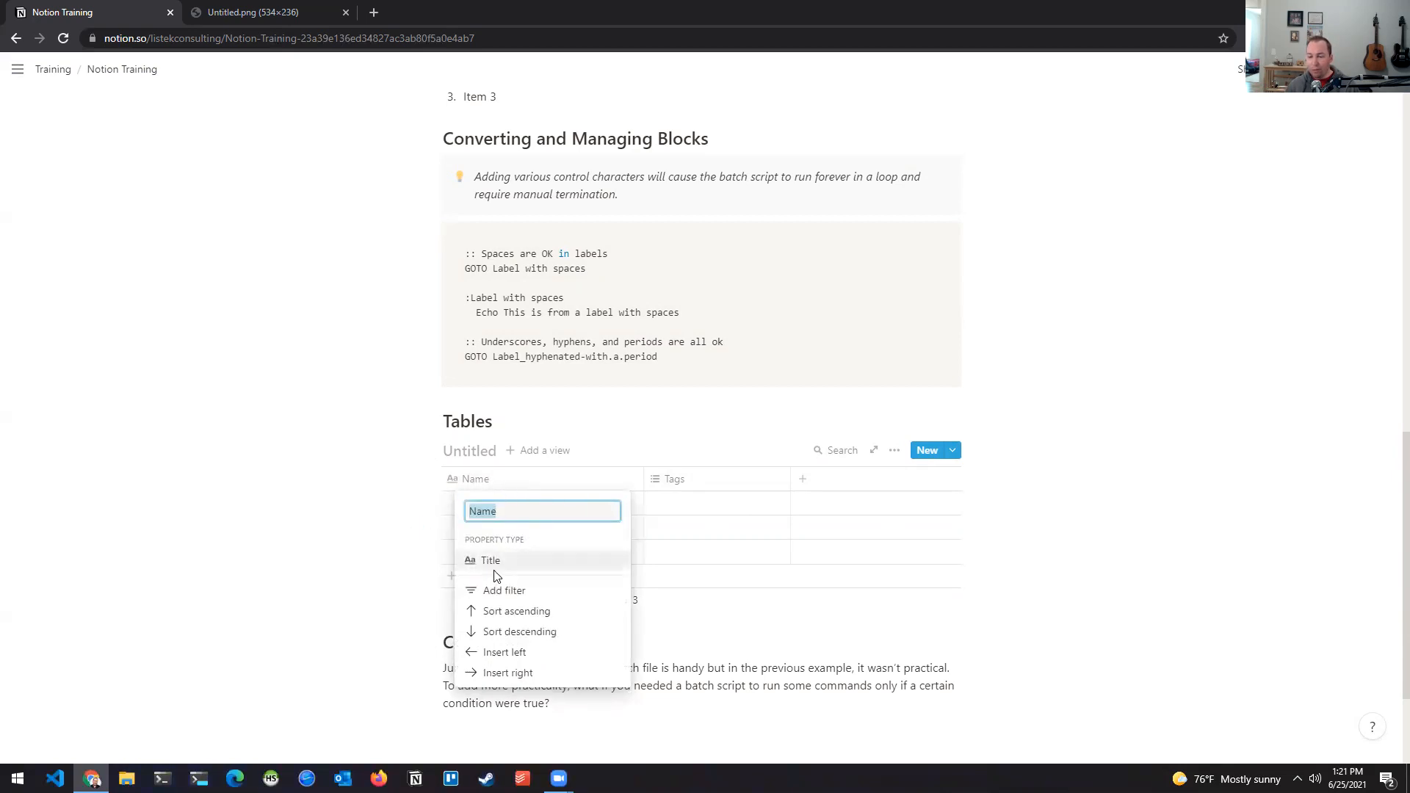
click(695, 476)
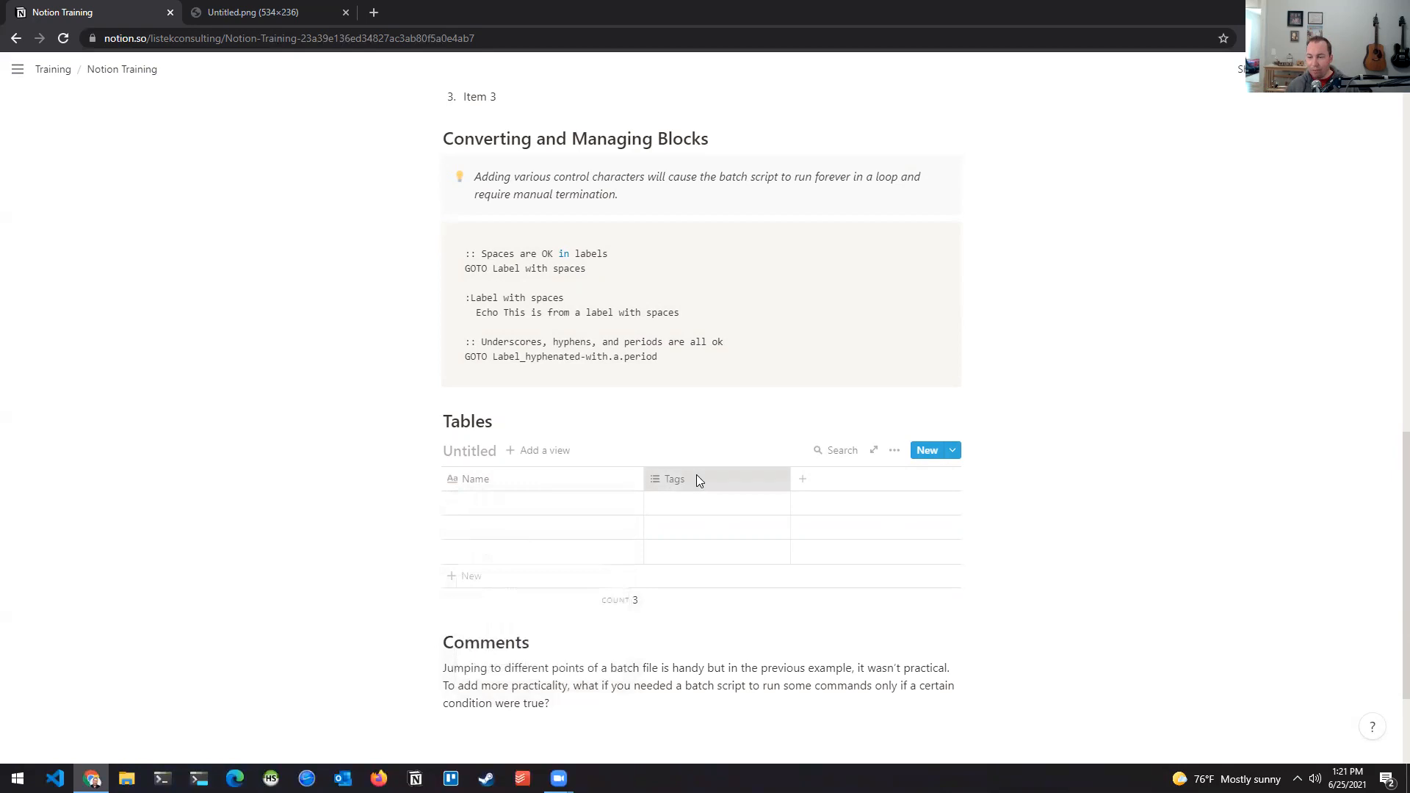
click(696, 477)
mouse_move(756, 262)
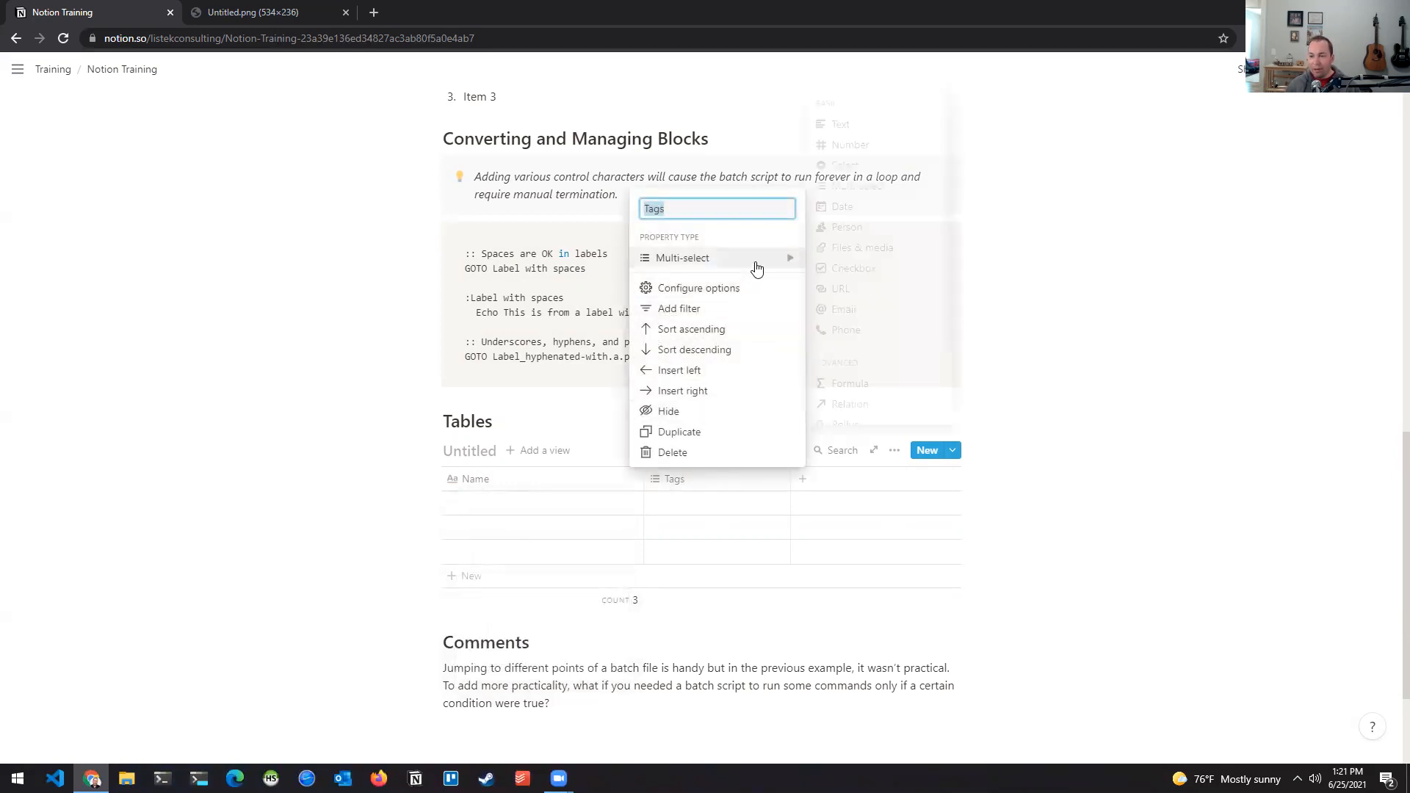
scroll(903, 304, down, 1)
scroll(850, 205, up, 3)
scroll(865, 258, down, 3)
scroll(870, 323, up, 3)
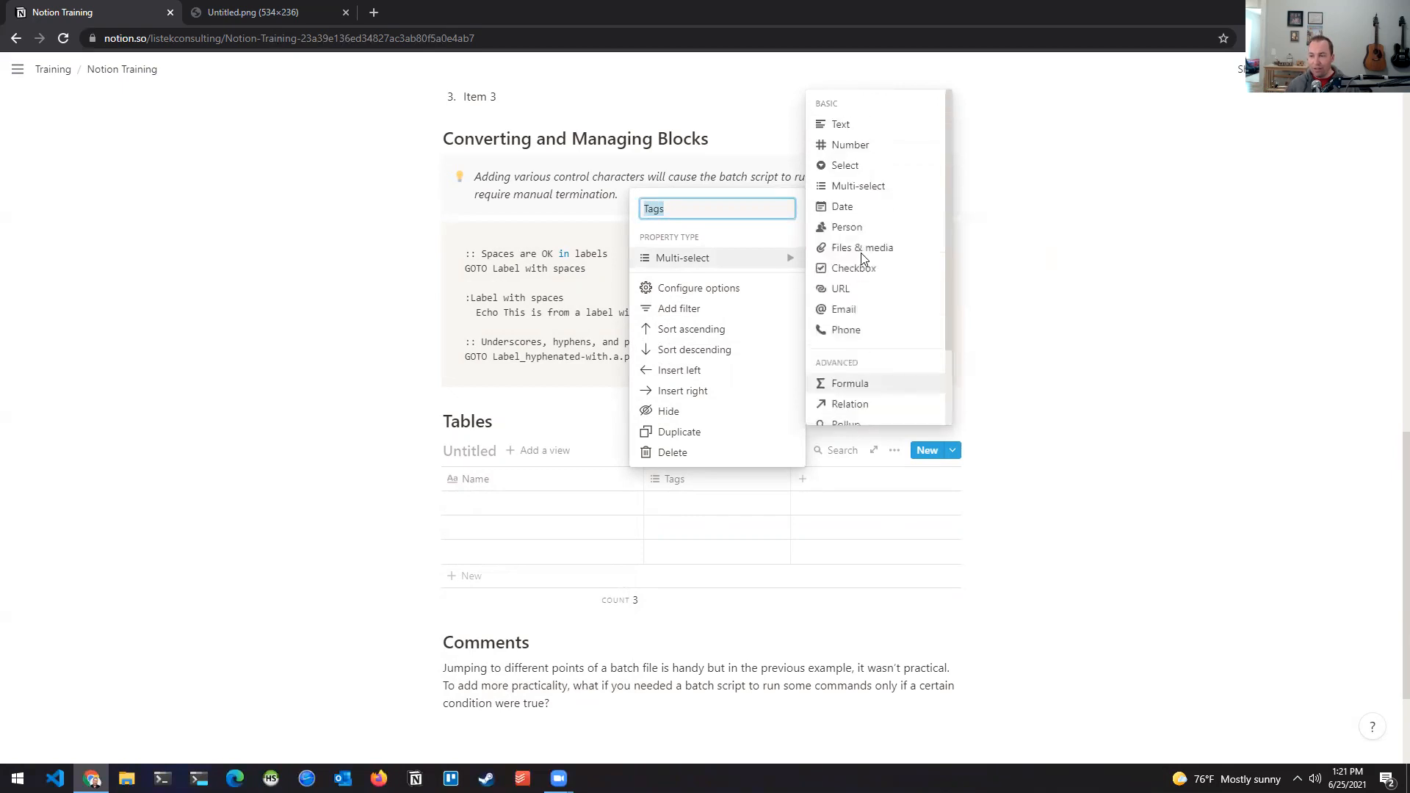
mouse_move(864, 260)
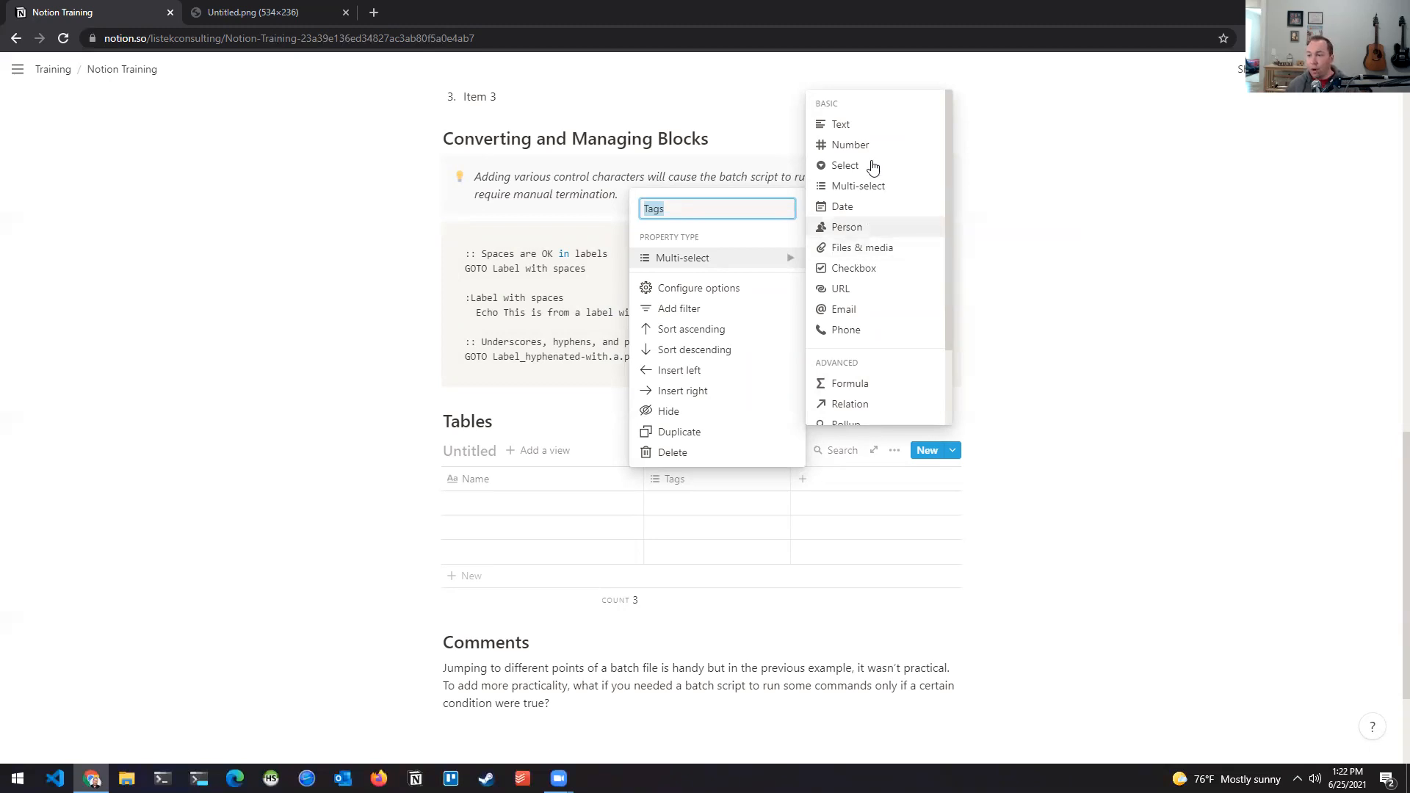
click(860, 130)
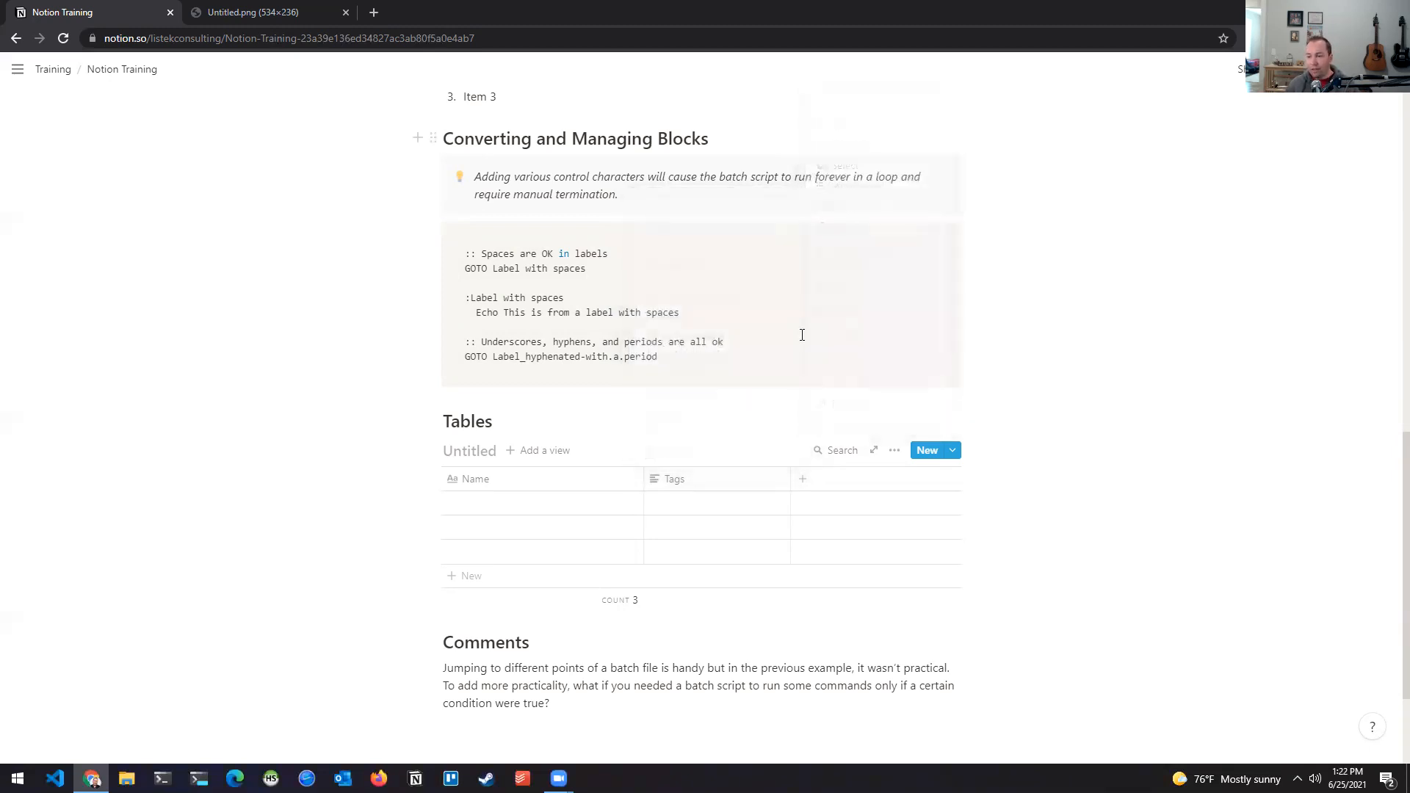
Fill the table's first row with "gfdgfg" under Tags and "asdfasdf" under Name.
click(715, 506)
text(gfdgfg)
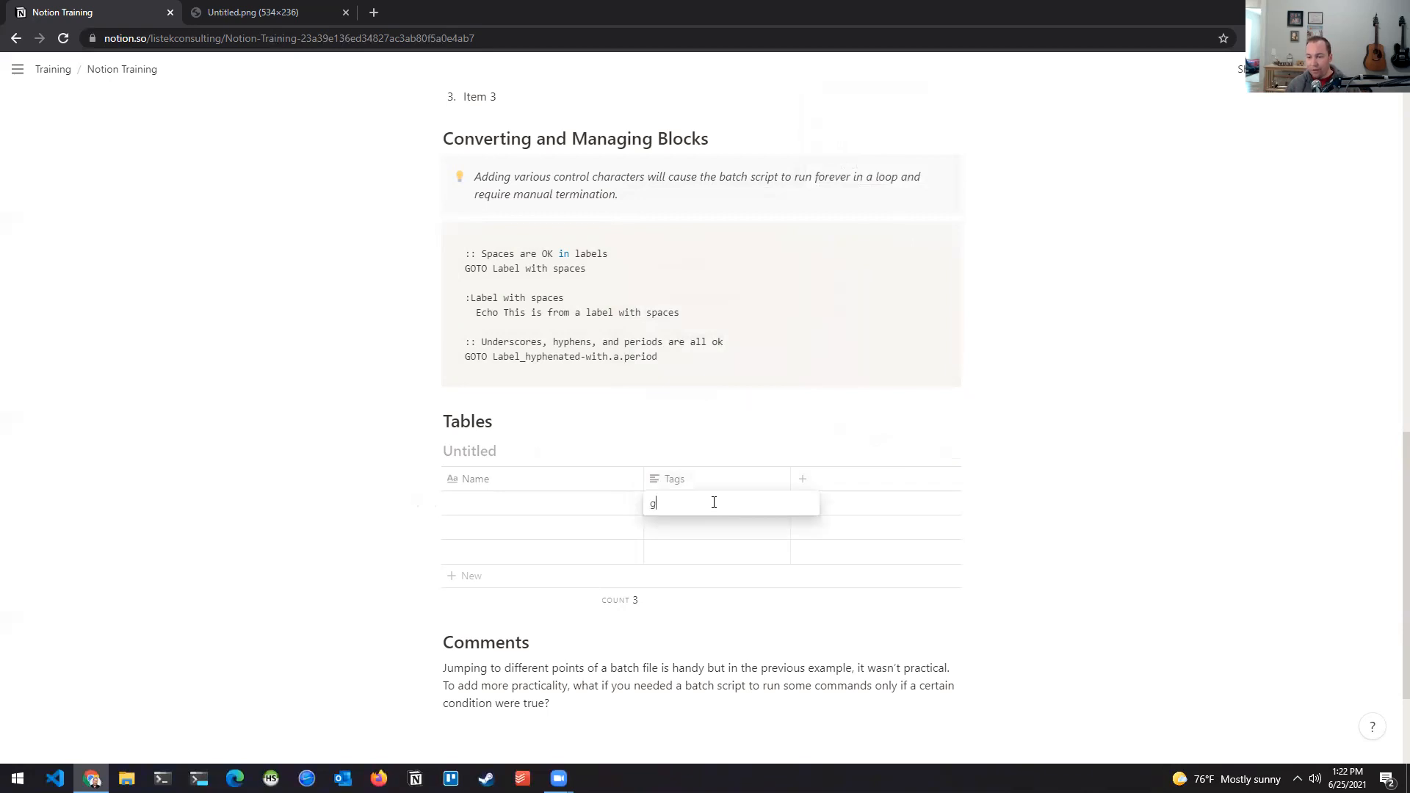
click(611, 509)
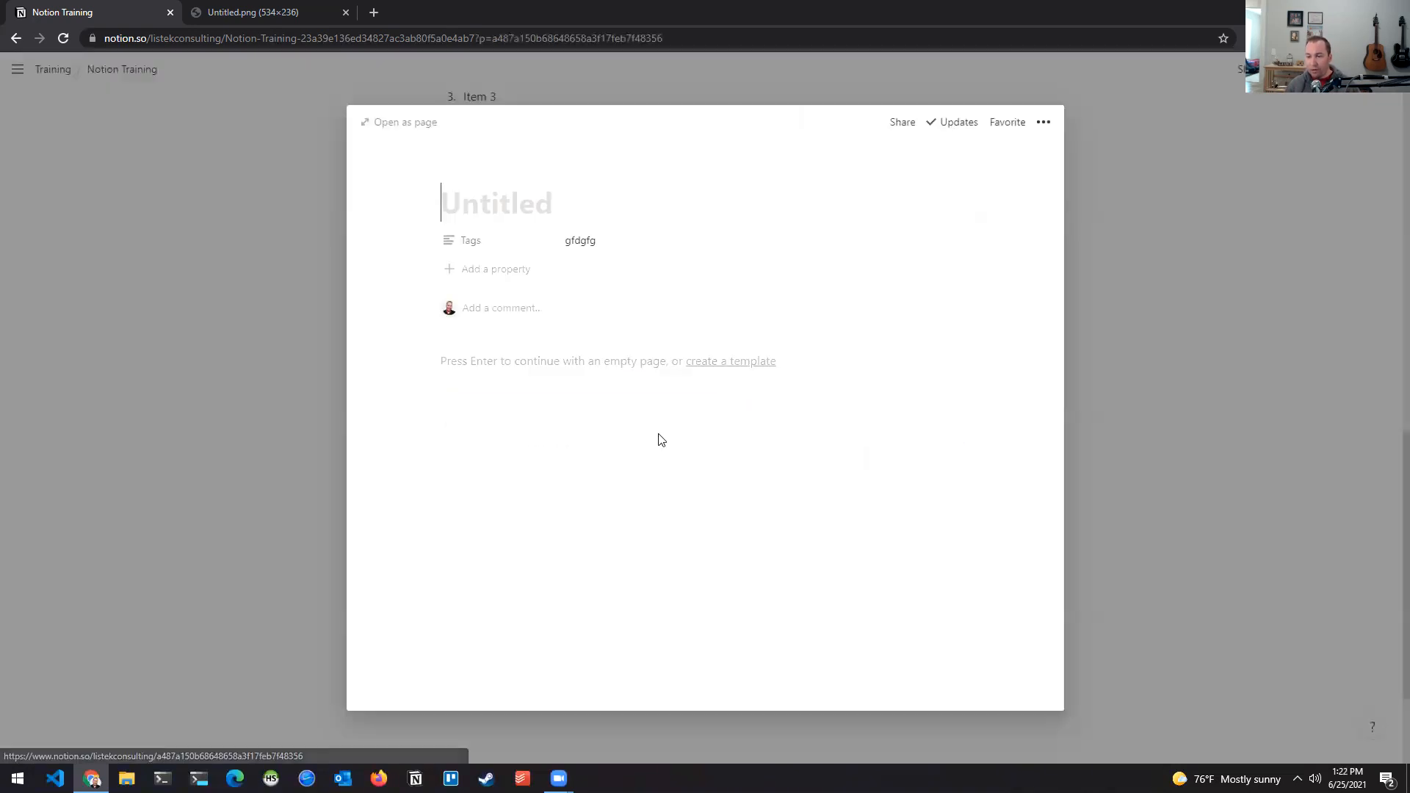
click(1111, 186)
click(512, 510)
text(asdfasdf)
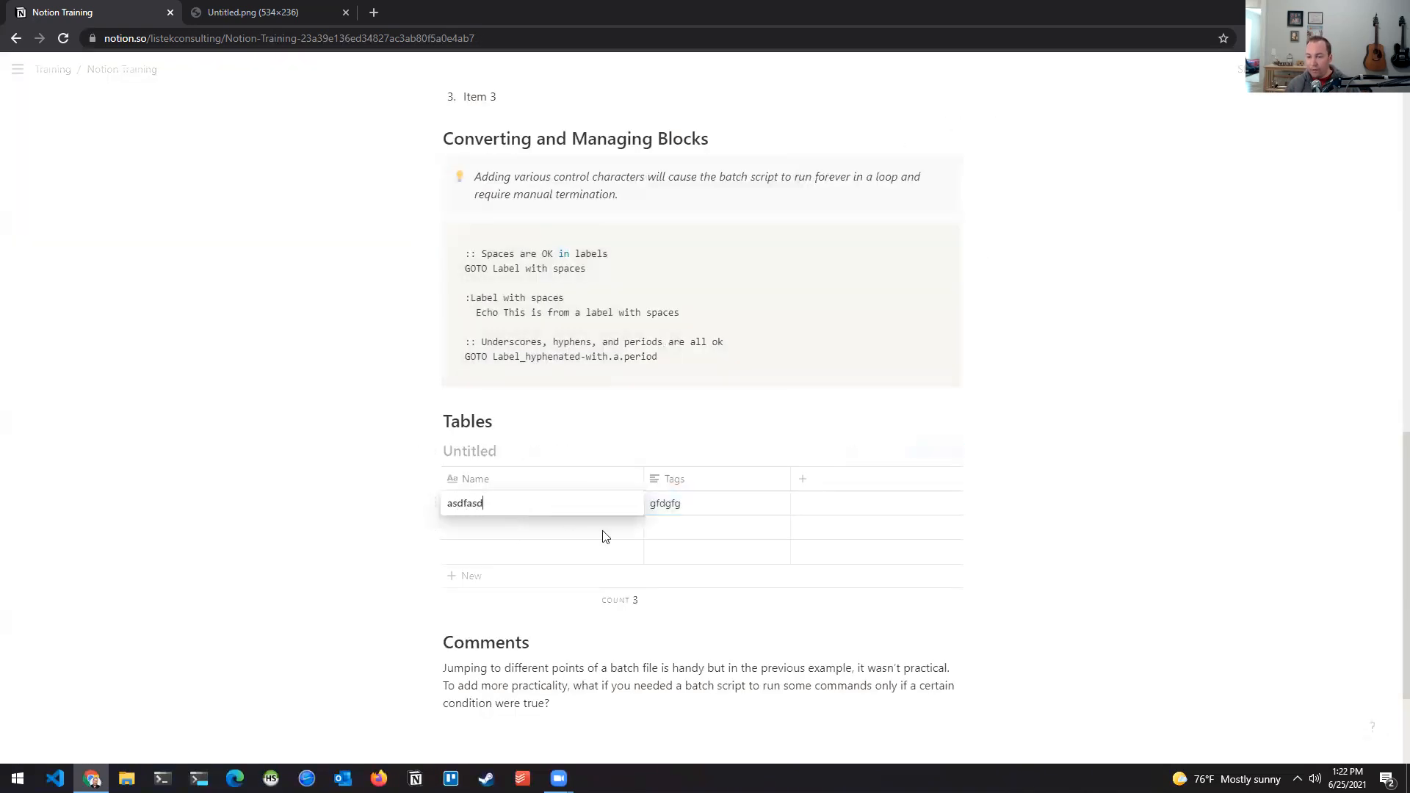
key(Return)
Enter "asdff" as the second row's Name, and view the "asdfasdf" row as a page before returning to the table.
click(596, 538)
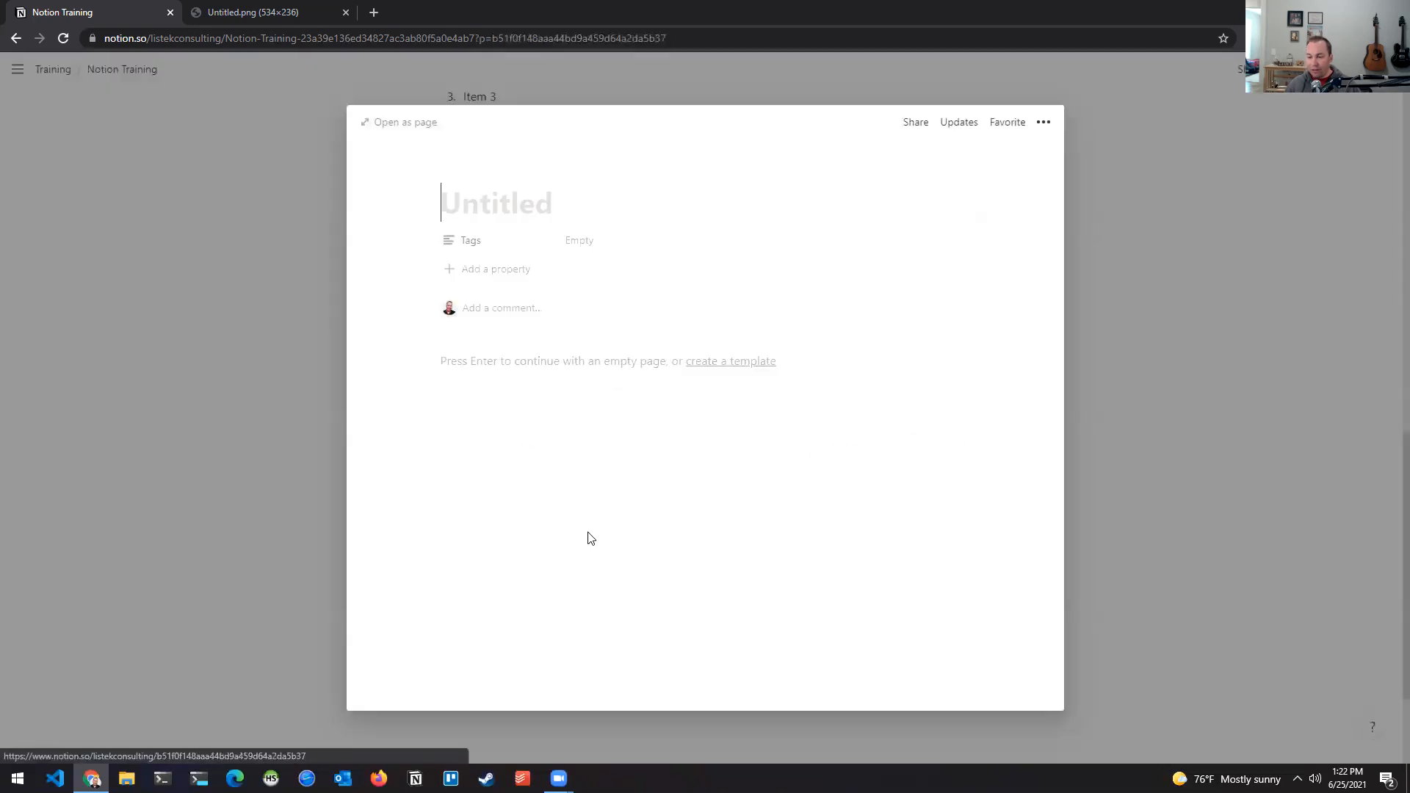
key(Escape)
click(507, 530)
text(asdff)
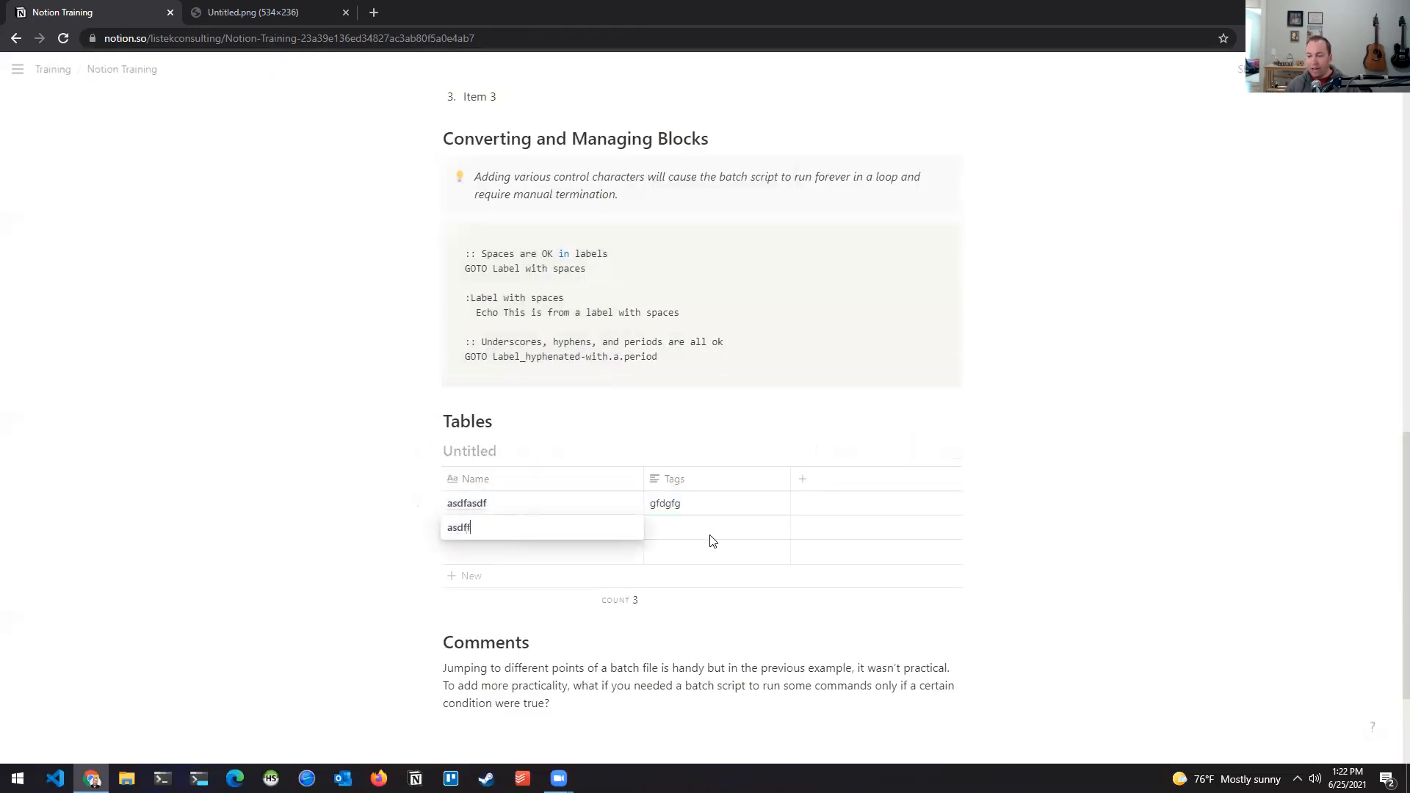
key(Escape)
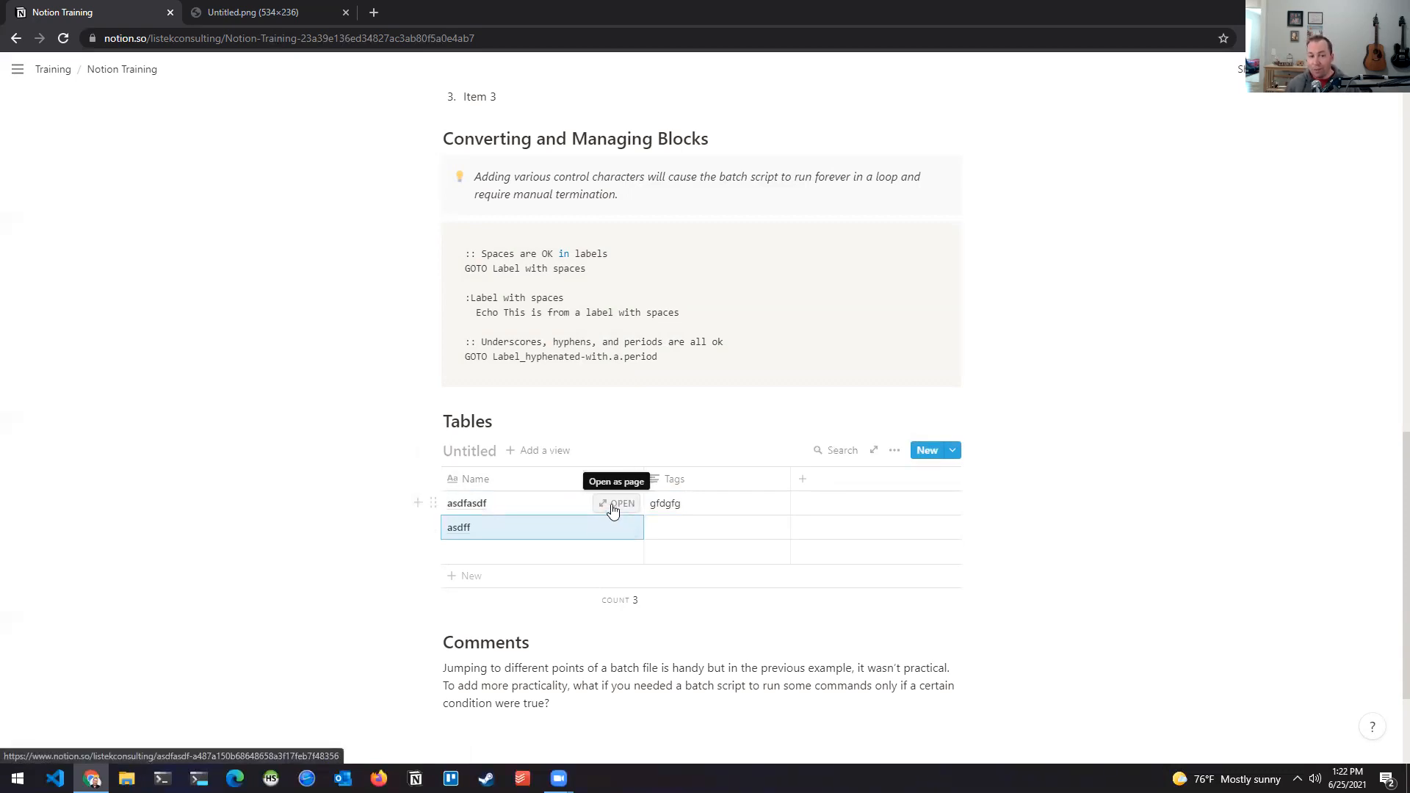
click(613, 507)
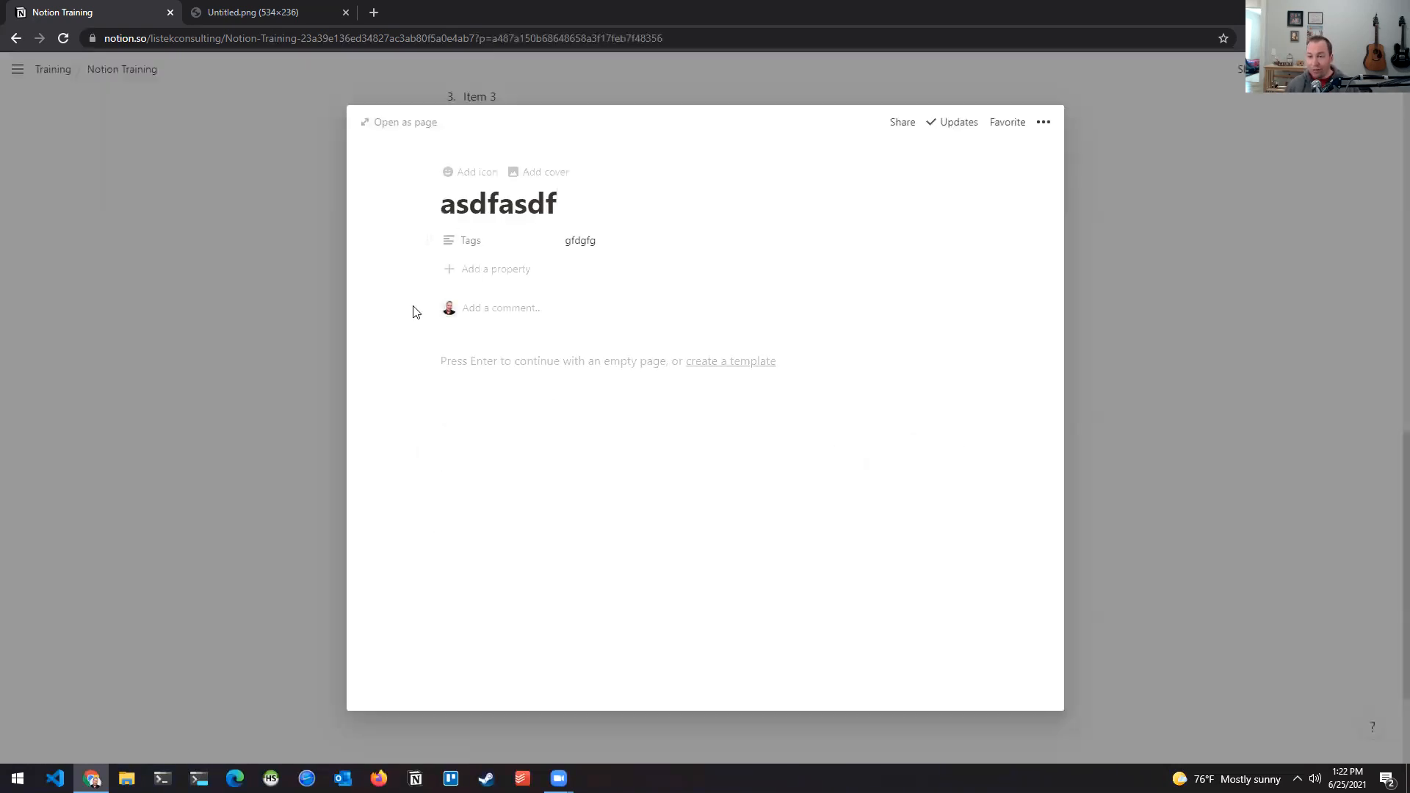
click(297, 524)
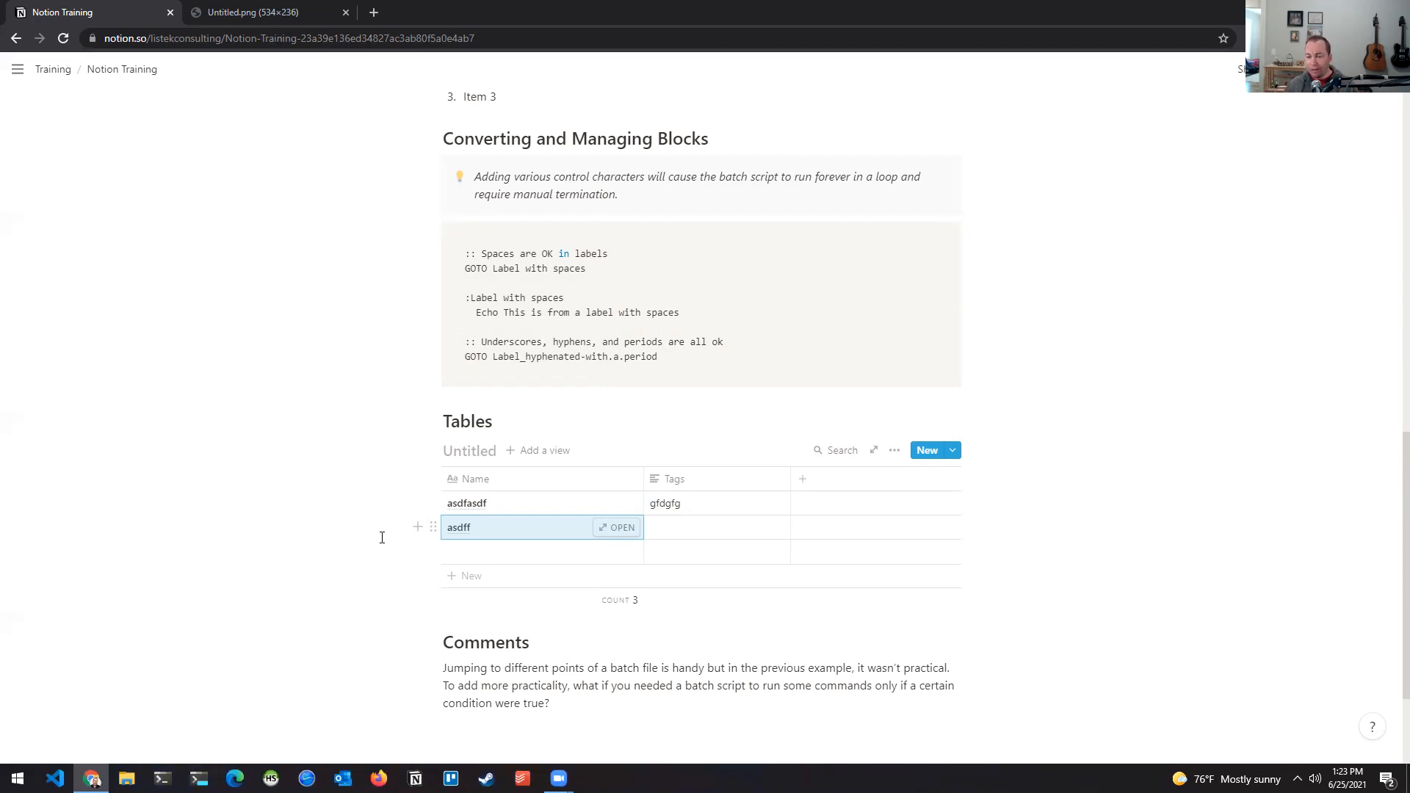
Add the comment "This is a comment." to the words "different points" in the Comments paragraph.
scroll(387, 533, down, 3)
click(534, 528)
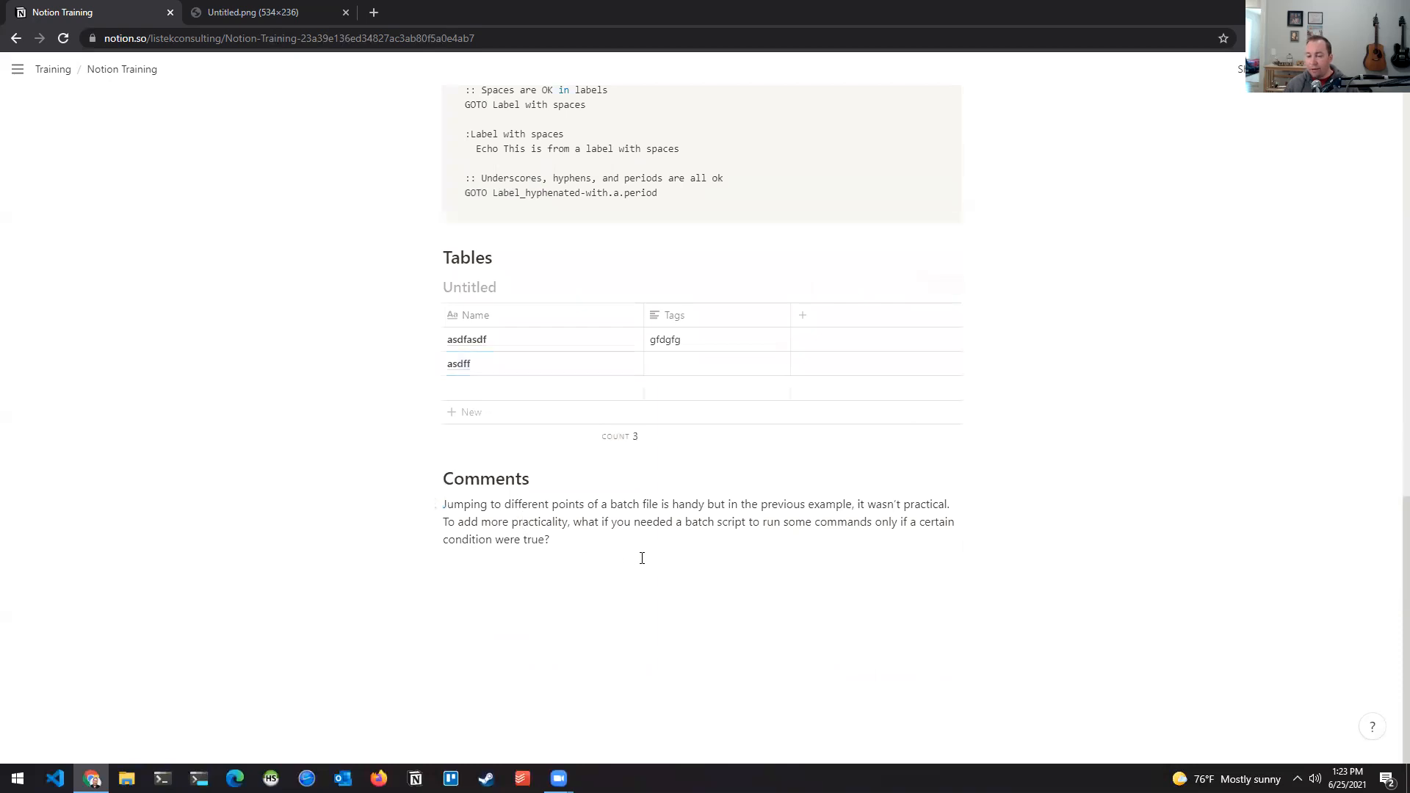
click(537, 508)
drag(505, 503, 585, 508)
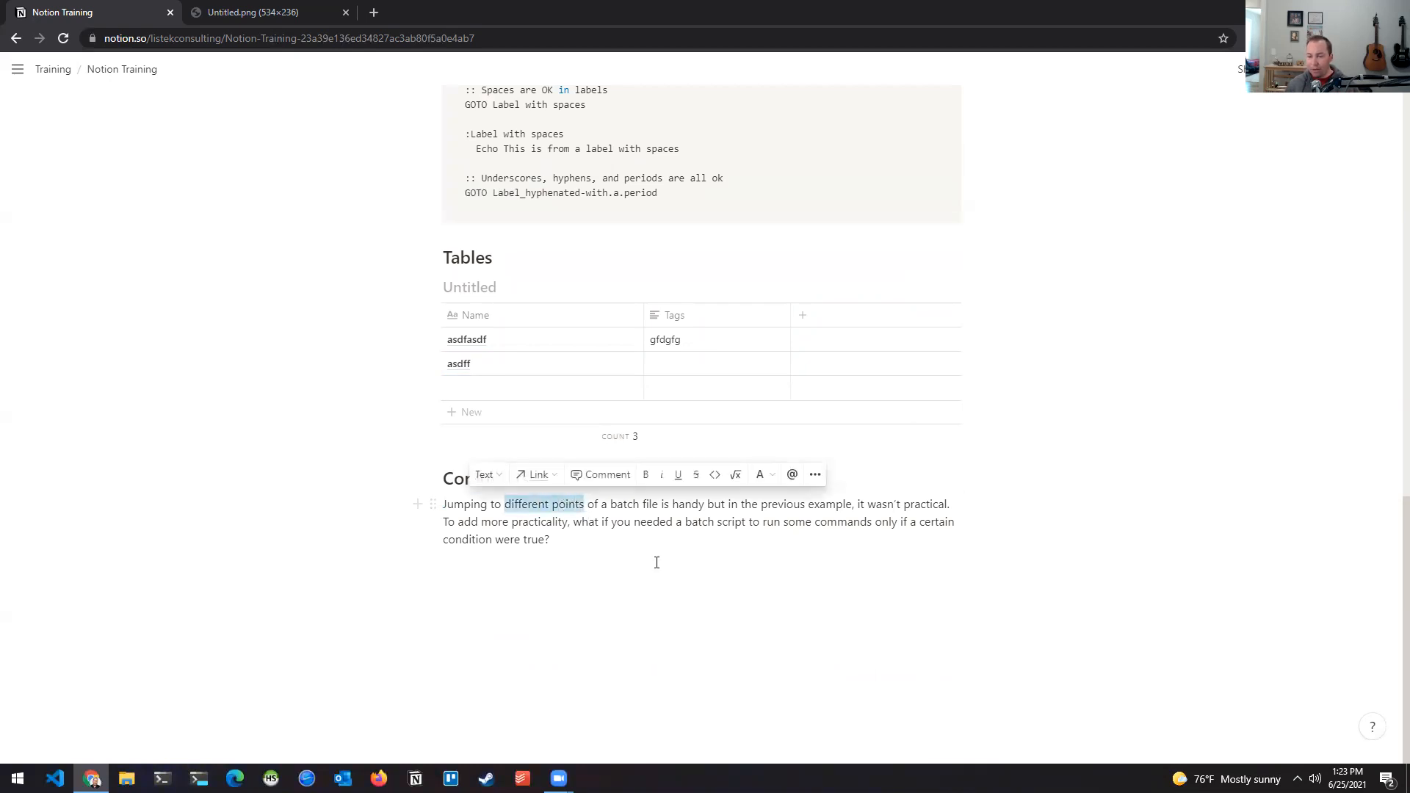
click(598, 479)
text(This is a comment)
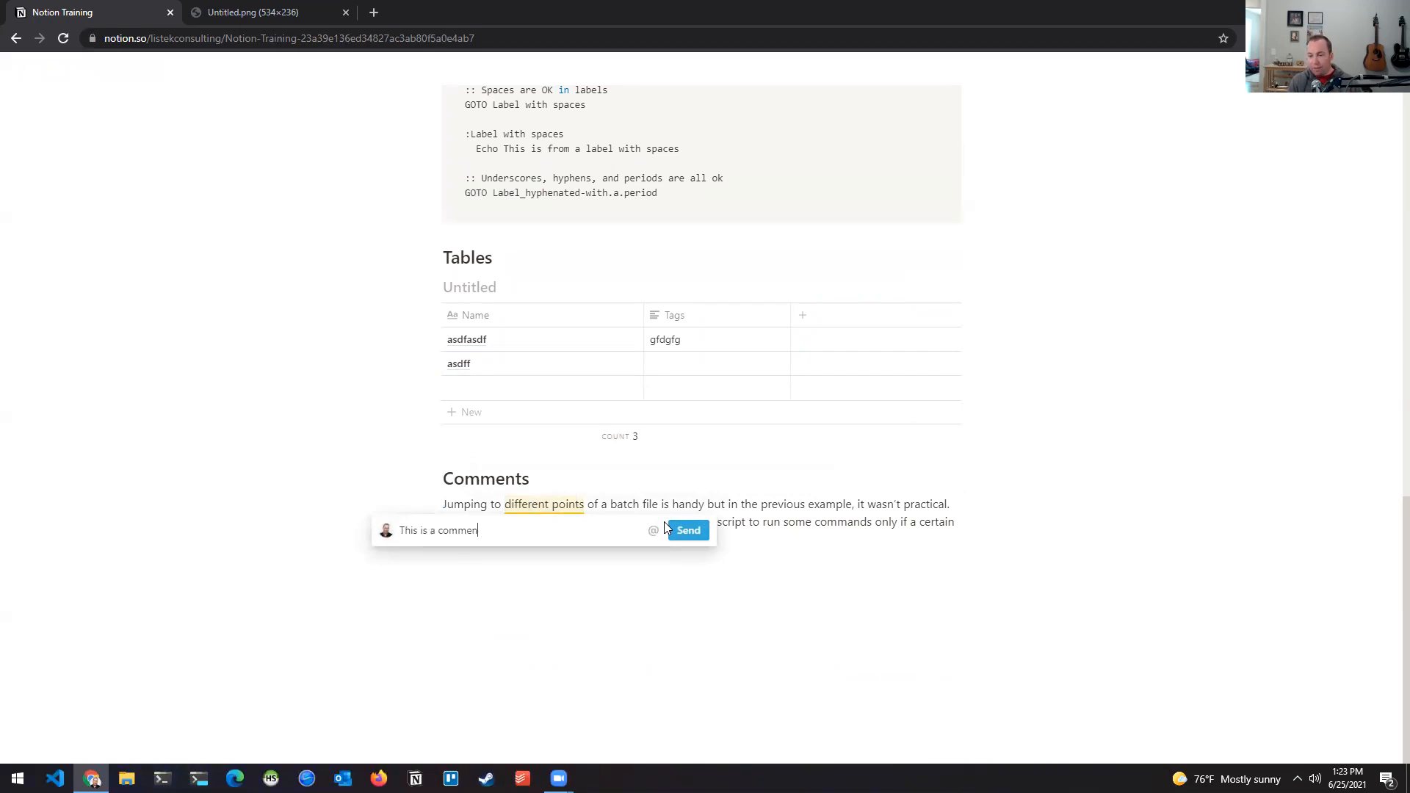
key(Return)
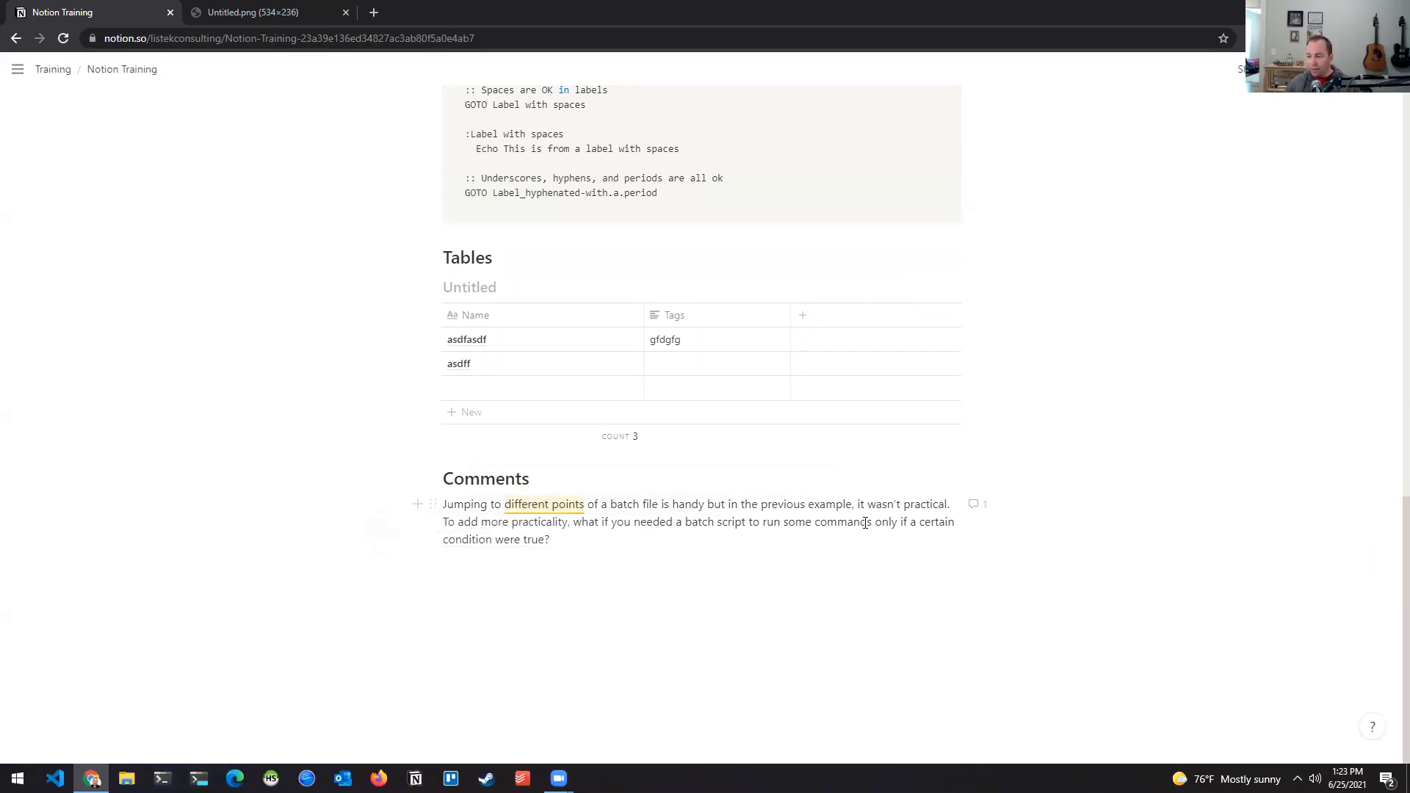
Add "This one is done." to the comment thread on "different points".
click(984, 513)
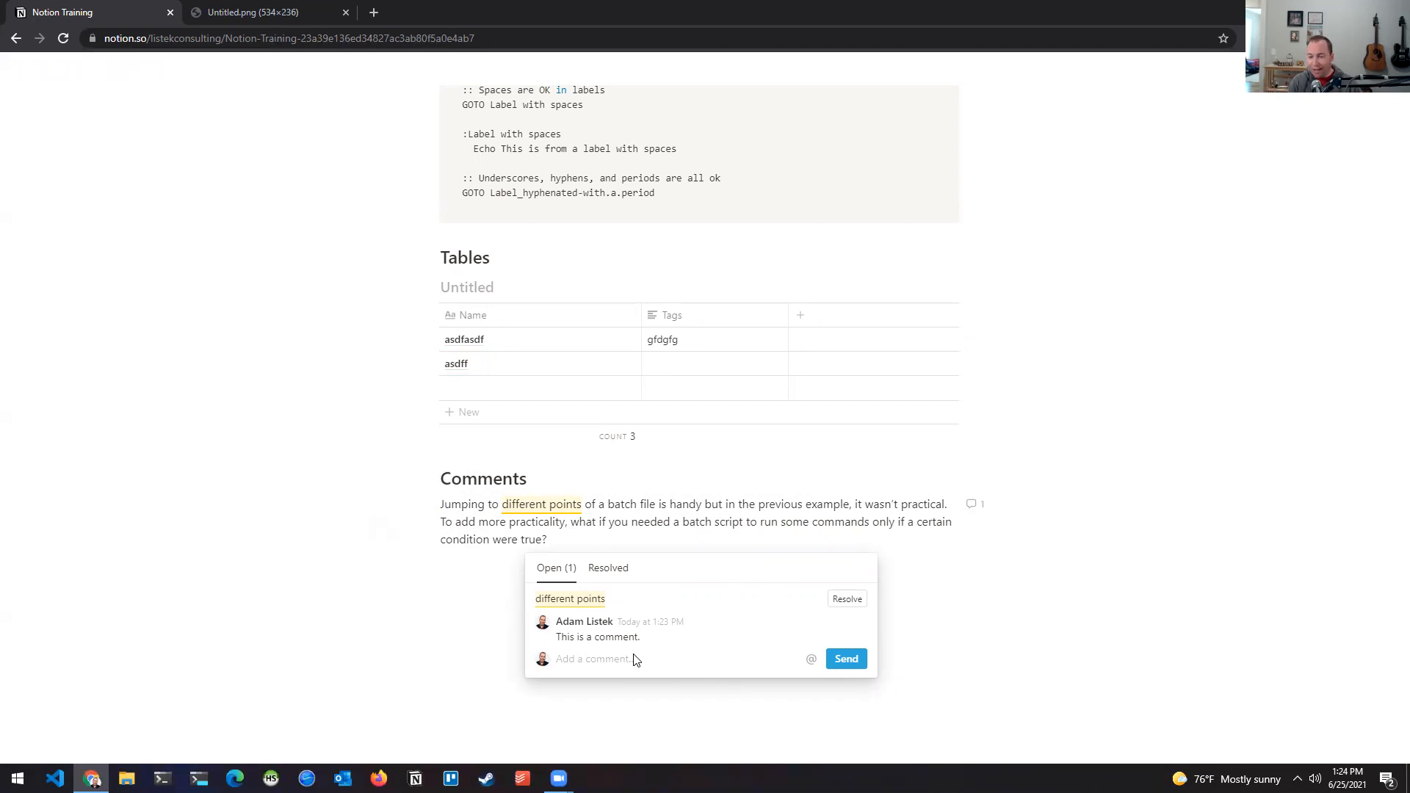
text(This one is done.)
key(Return)
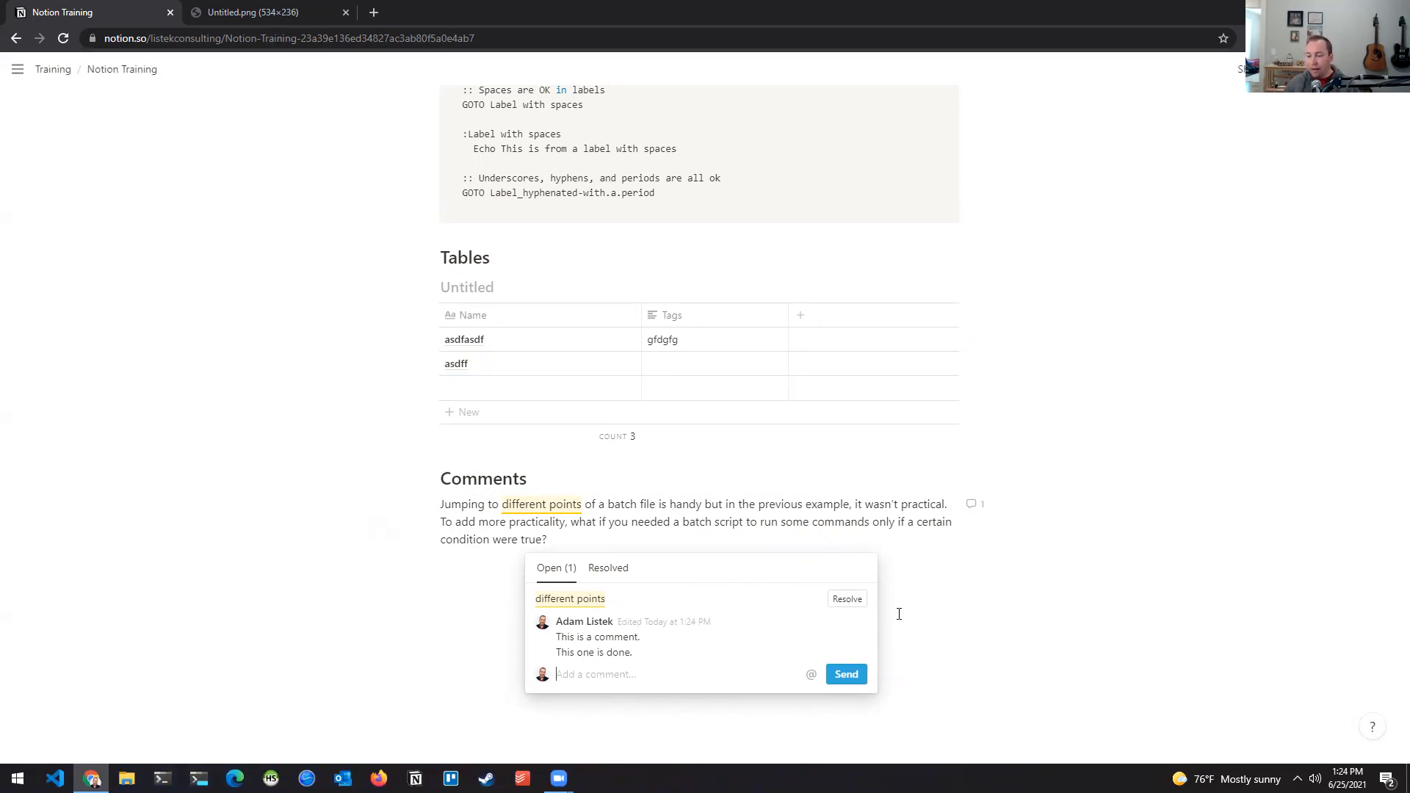
Resolve the comment thread on "different points", undo the resolution, and view the thread again.
click(849, 599)
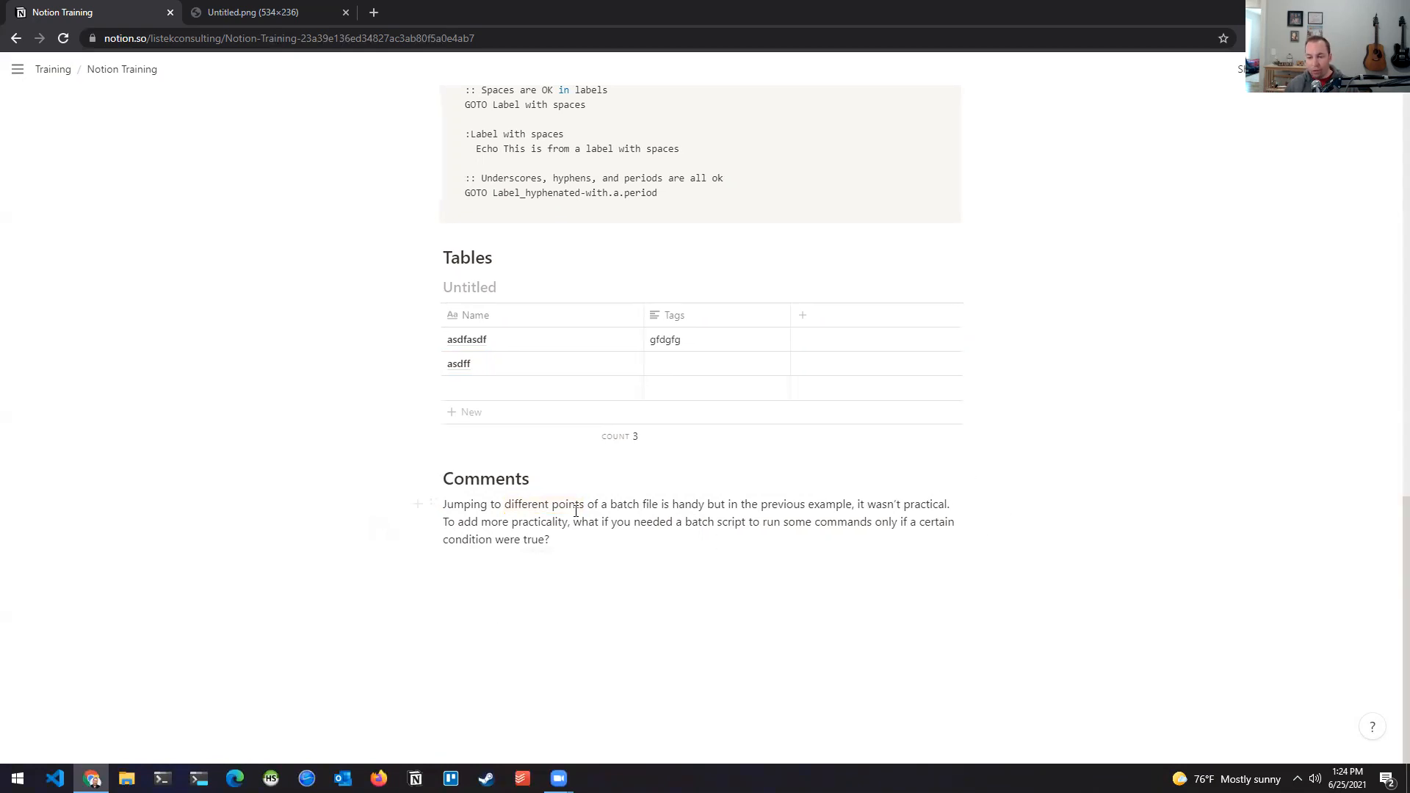
key(ctrl+z)
click(555, 504)
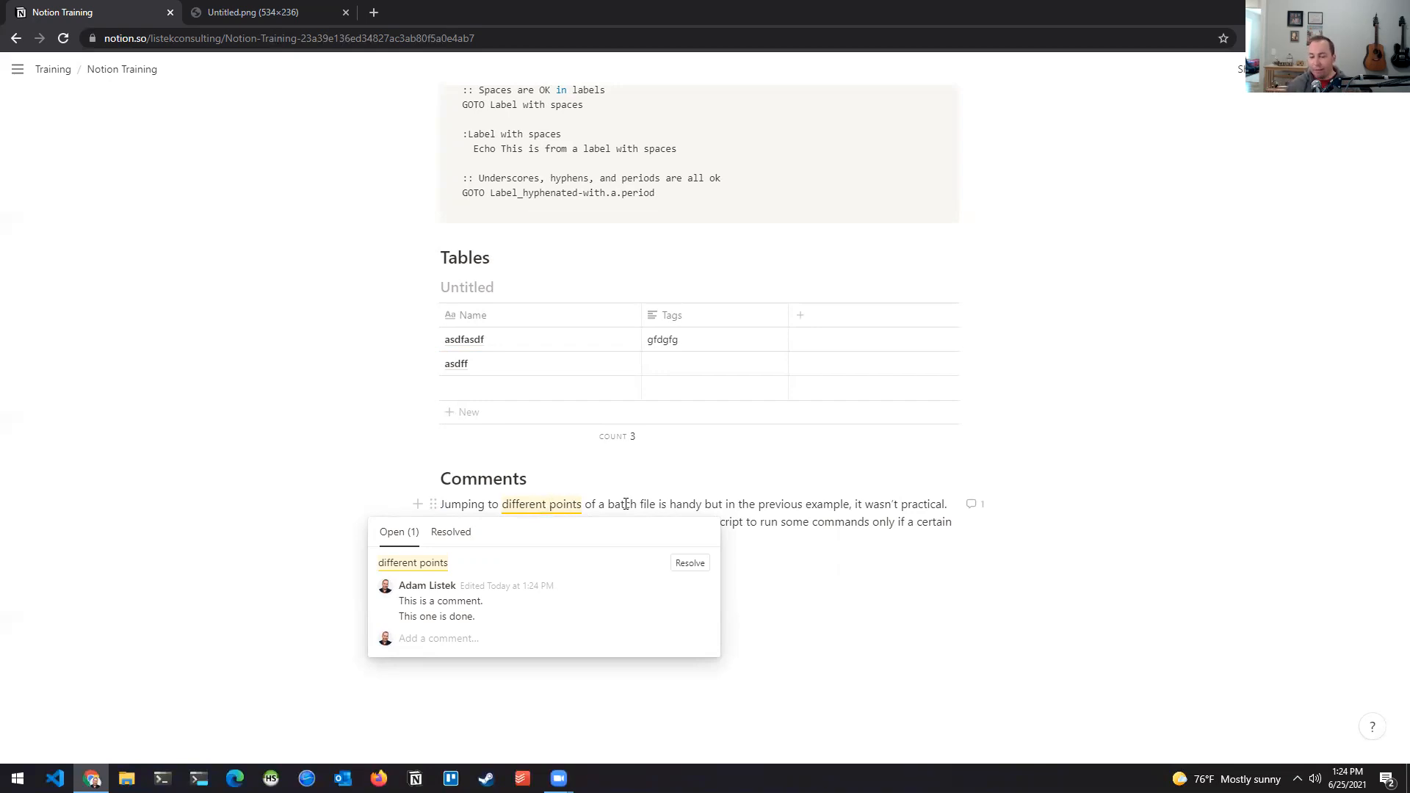
key(ctrl+Right)
key(Left)
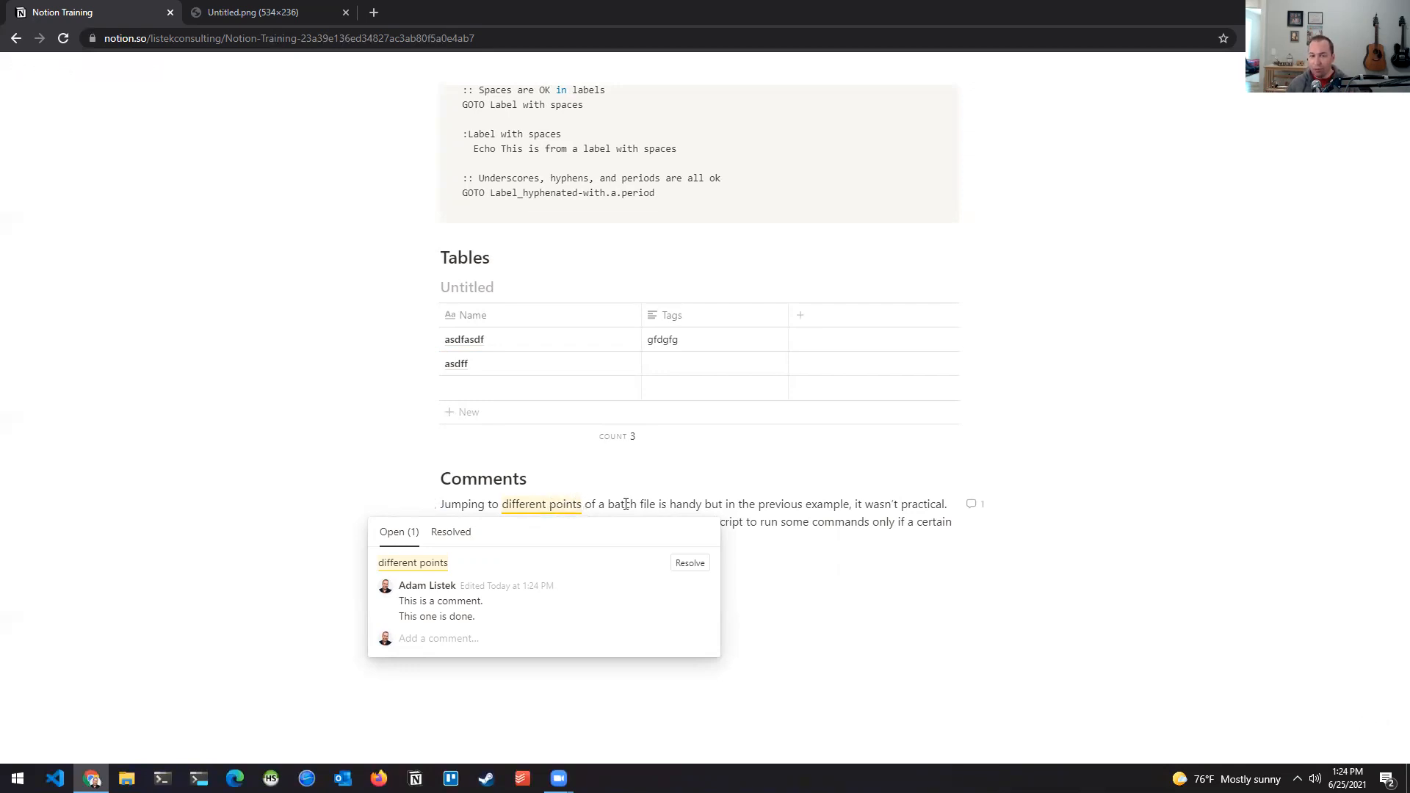
click(746, 522)
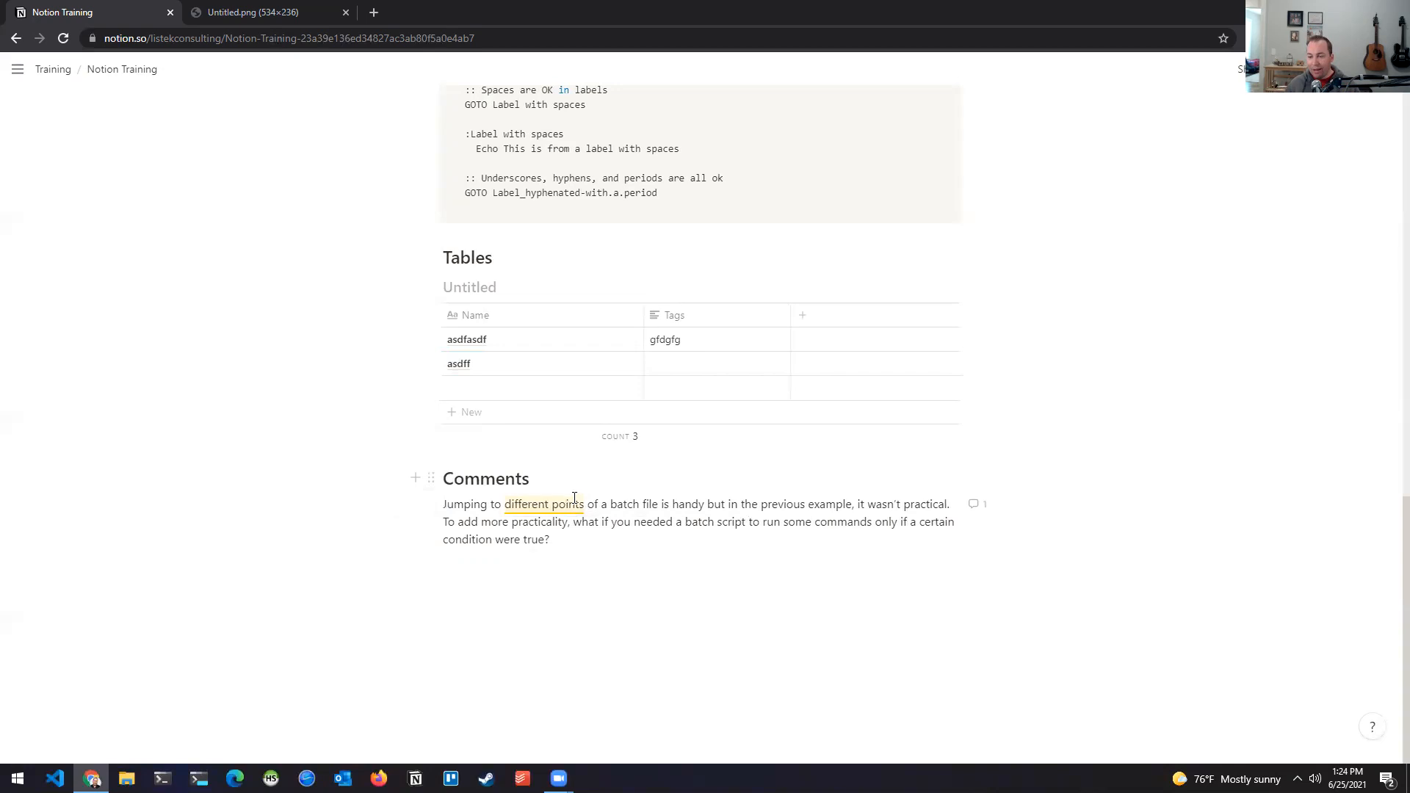
Insert "somewhere else" directly before the commented words "different points" in the Comments paragraph.
click(574, 498)
click(719, 505)
key(ctrl+Left)
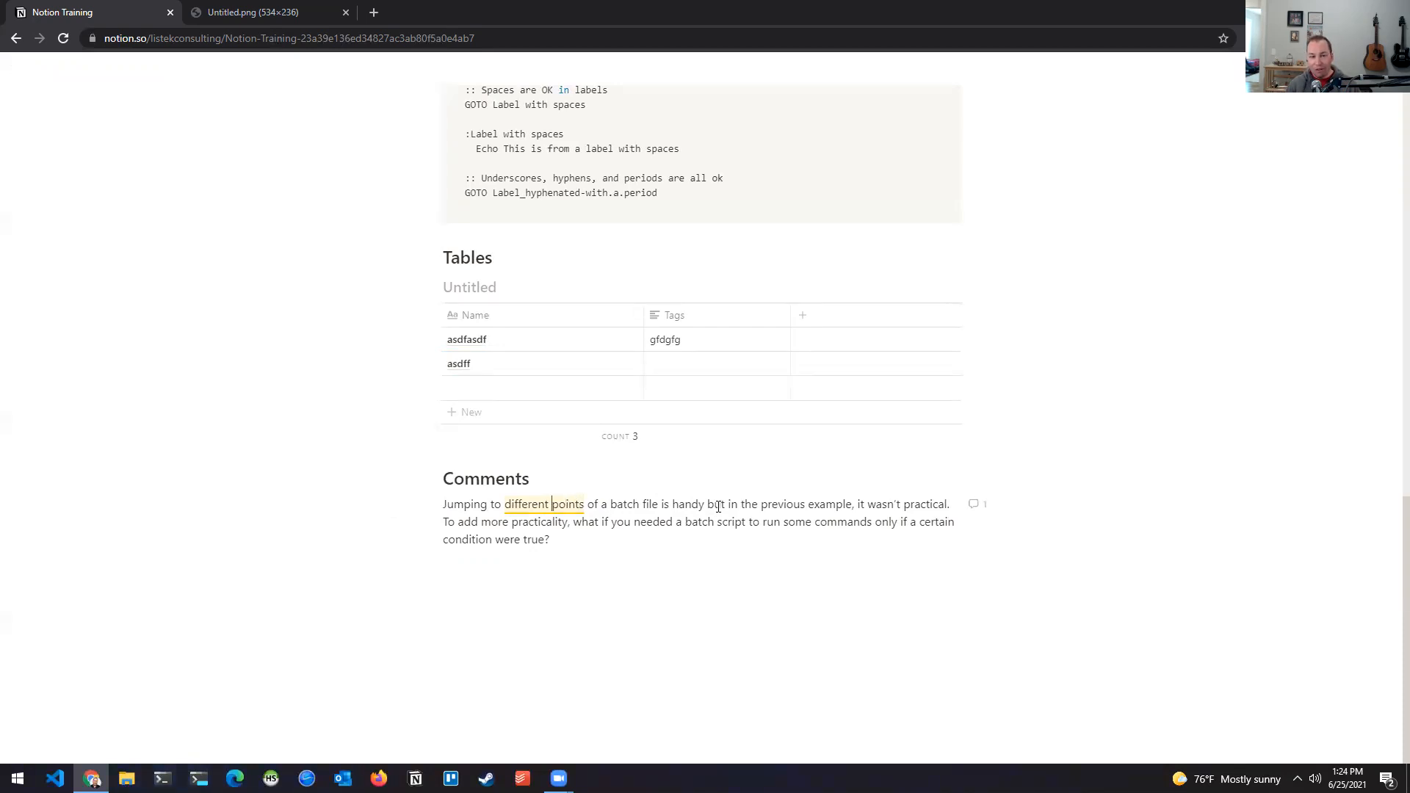
key(Left)
text(somewhere else)
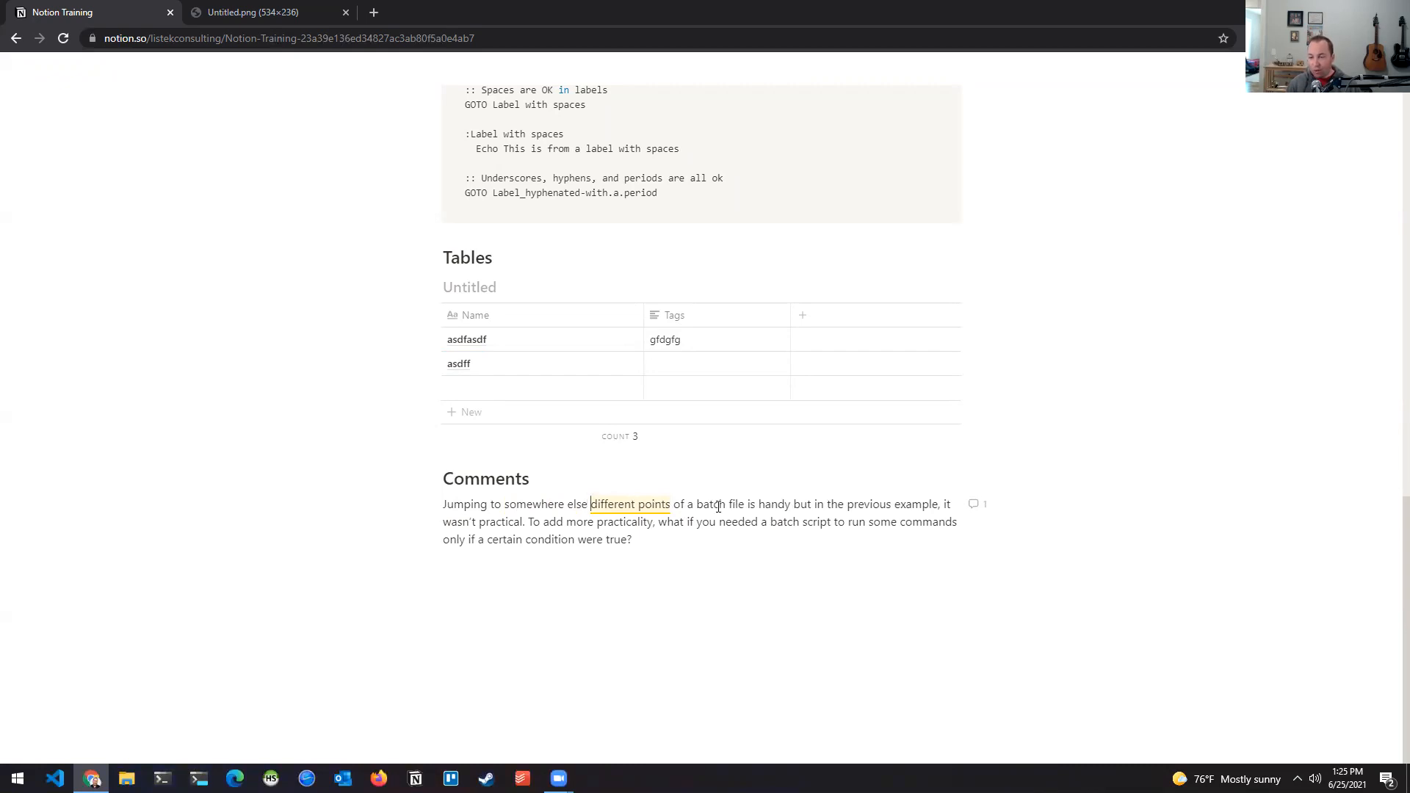
Delete the commented words "different points" from the Comments paragraph, keeping only a commented space before "of a batch file".
key(Delete)
key(Delete)
key(Delete)
key(Delete)
key(Delete)
key(Delete)
key(Delete)
key(Delete)
key(Delete)
key(Delete)
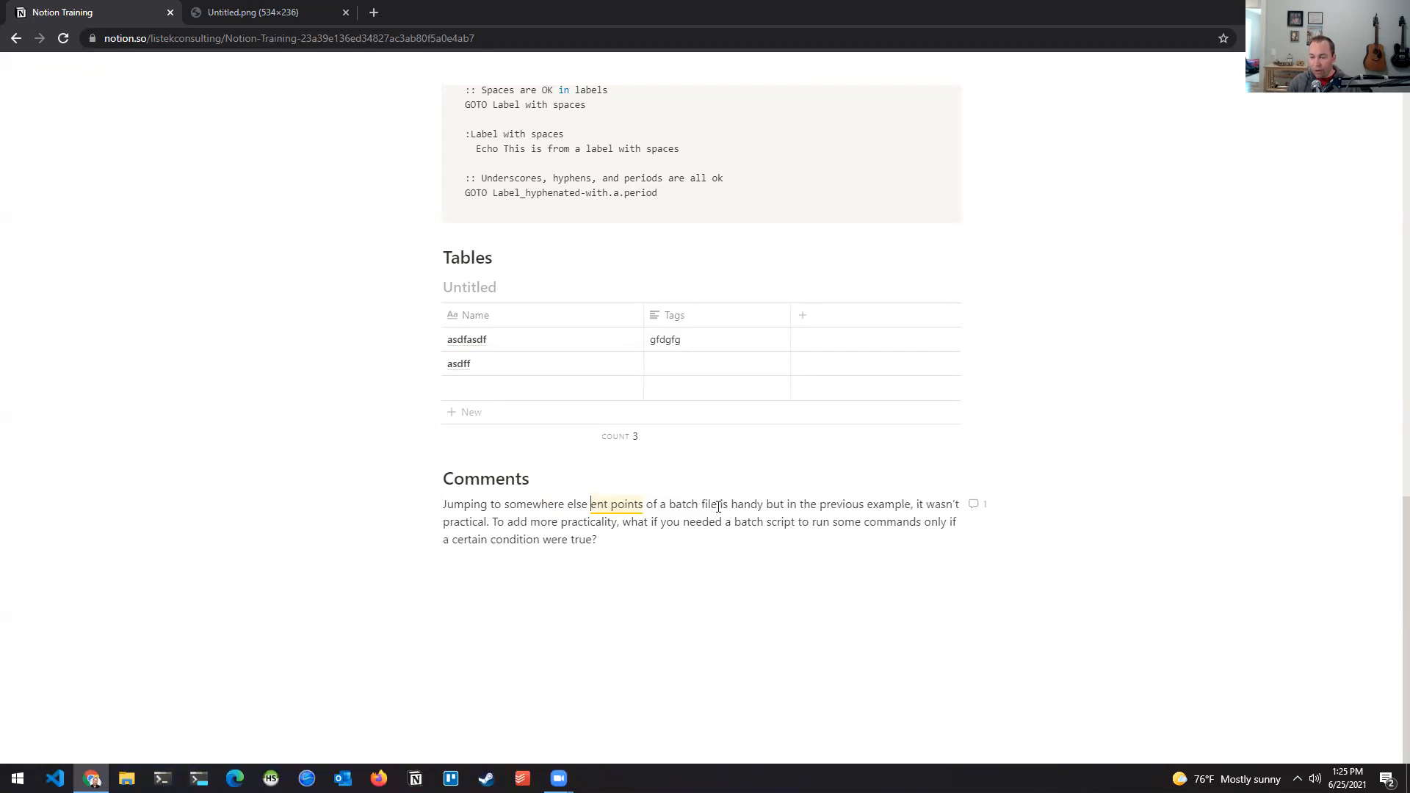
key(Delete)
key(Delete)
key(Delete)
key(Delete)
key(Delete)
key(Delete)
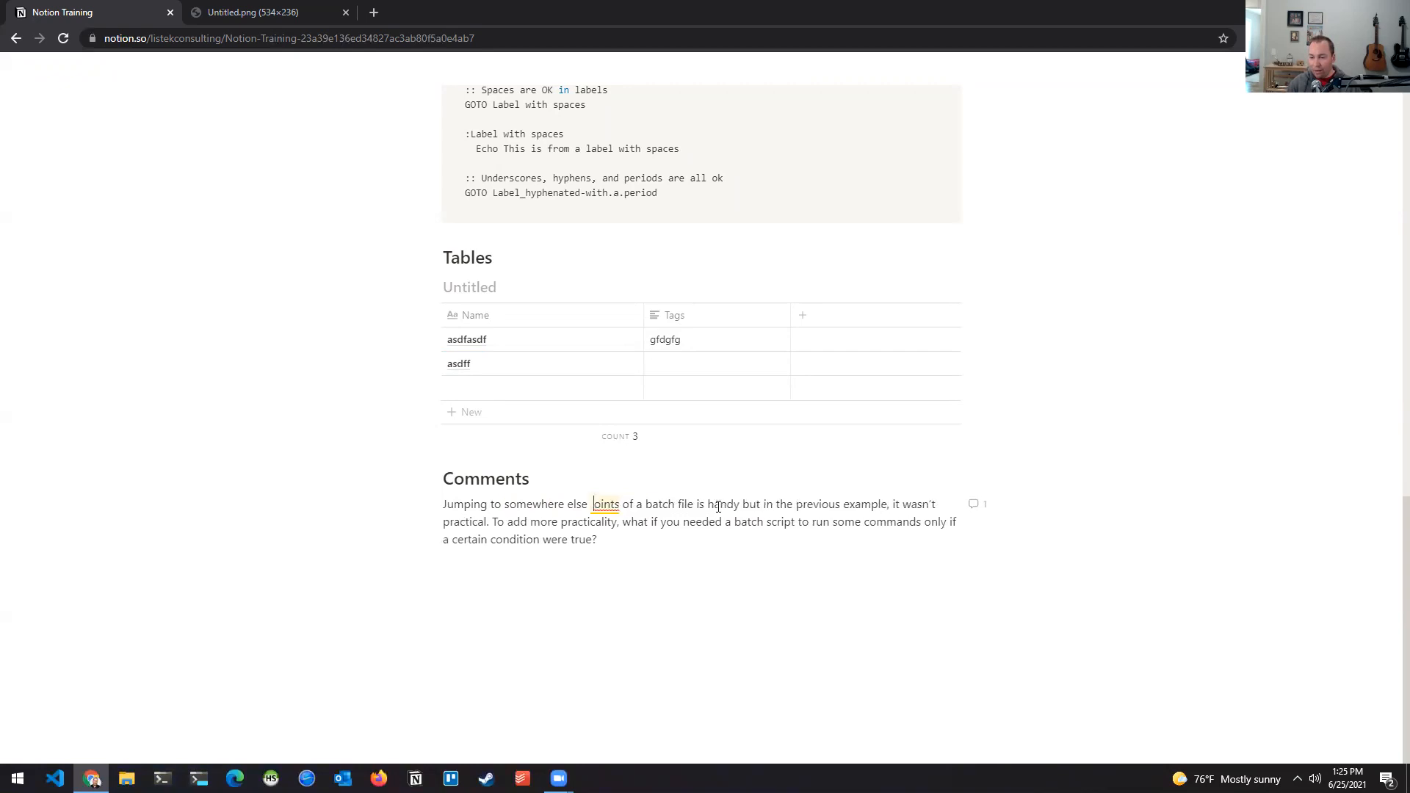
key(Delete)
key(Delete)
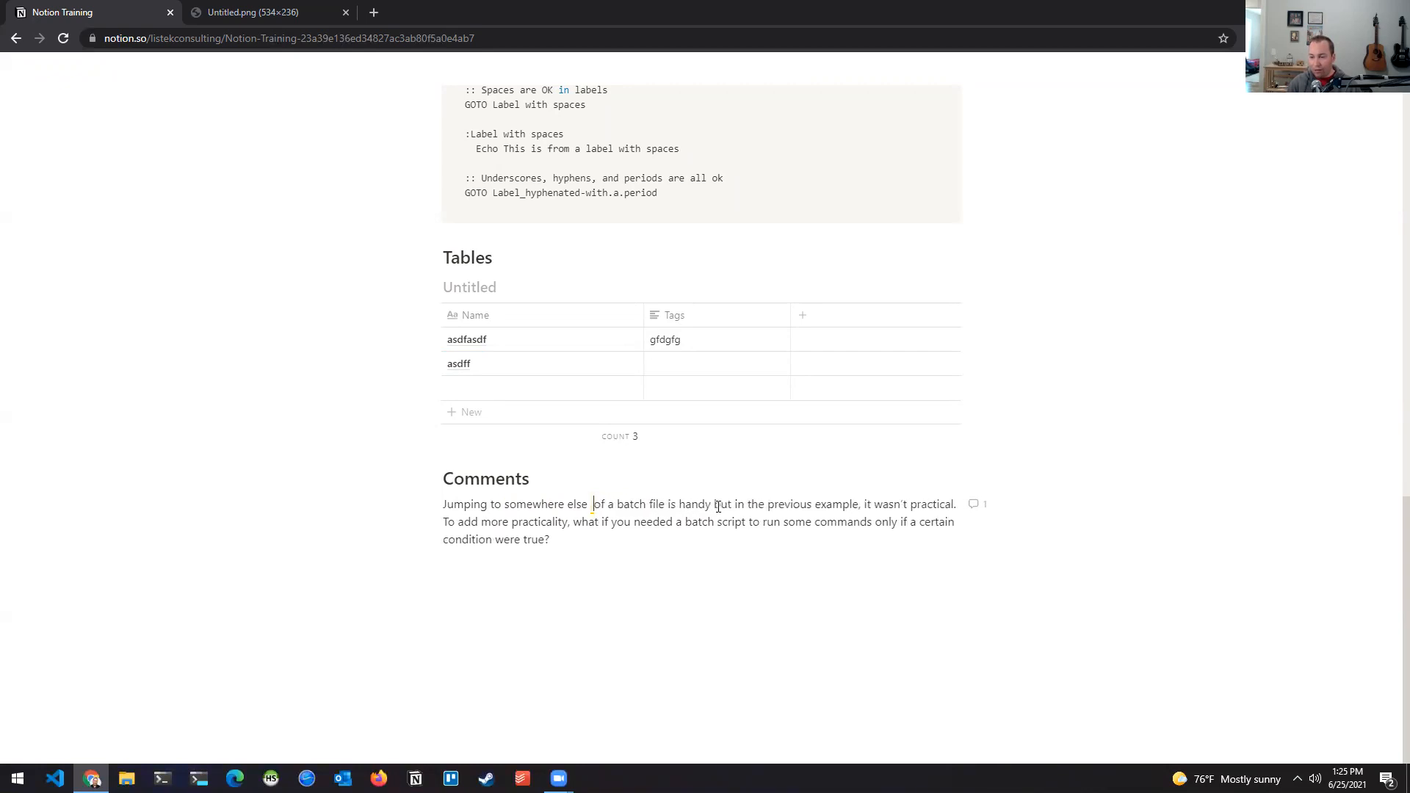
click(676, 560)
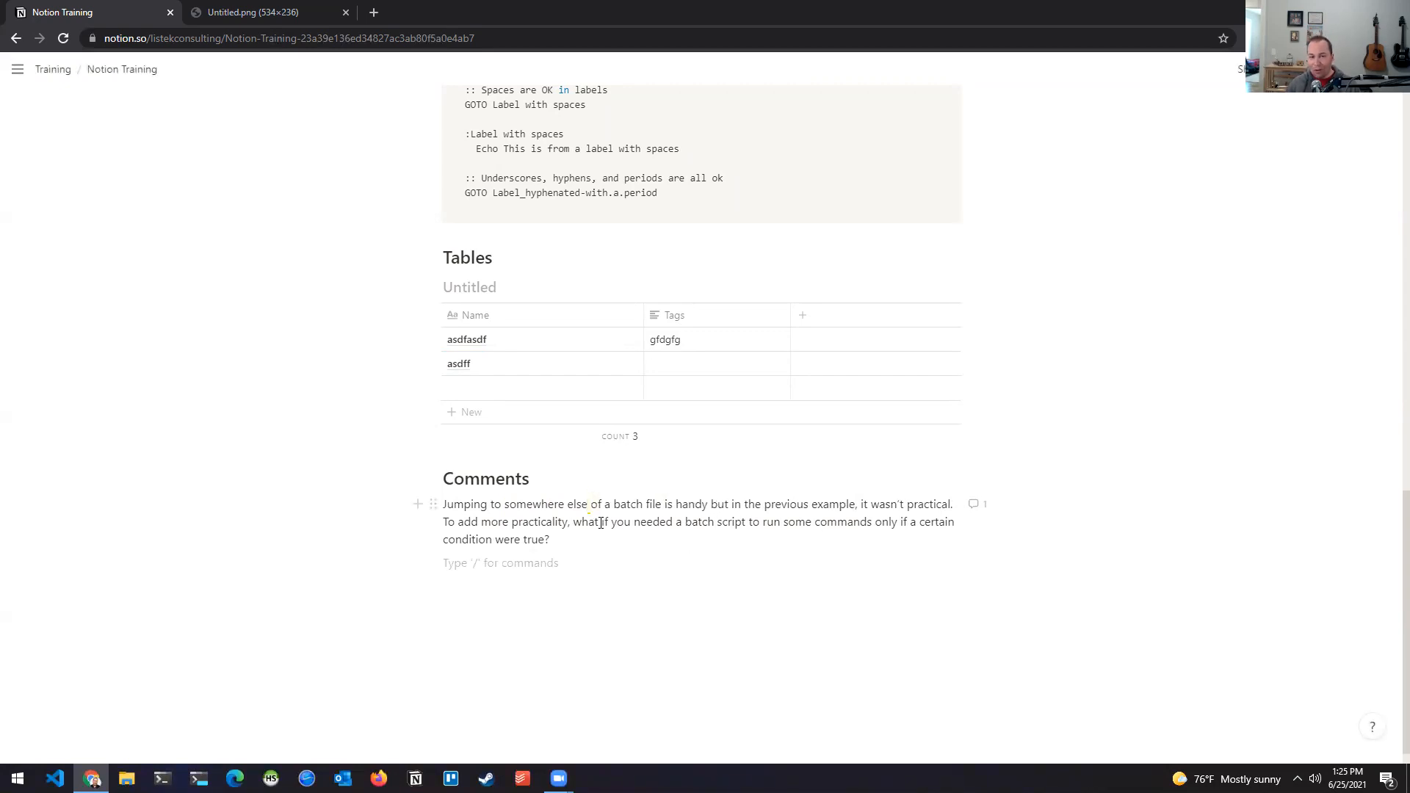
View the open comment thread attached to the Comments paragraph and close it again.
click(652, 525)
click(979, 505)
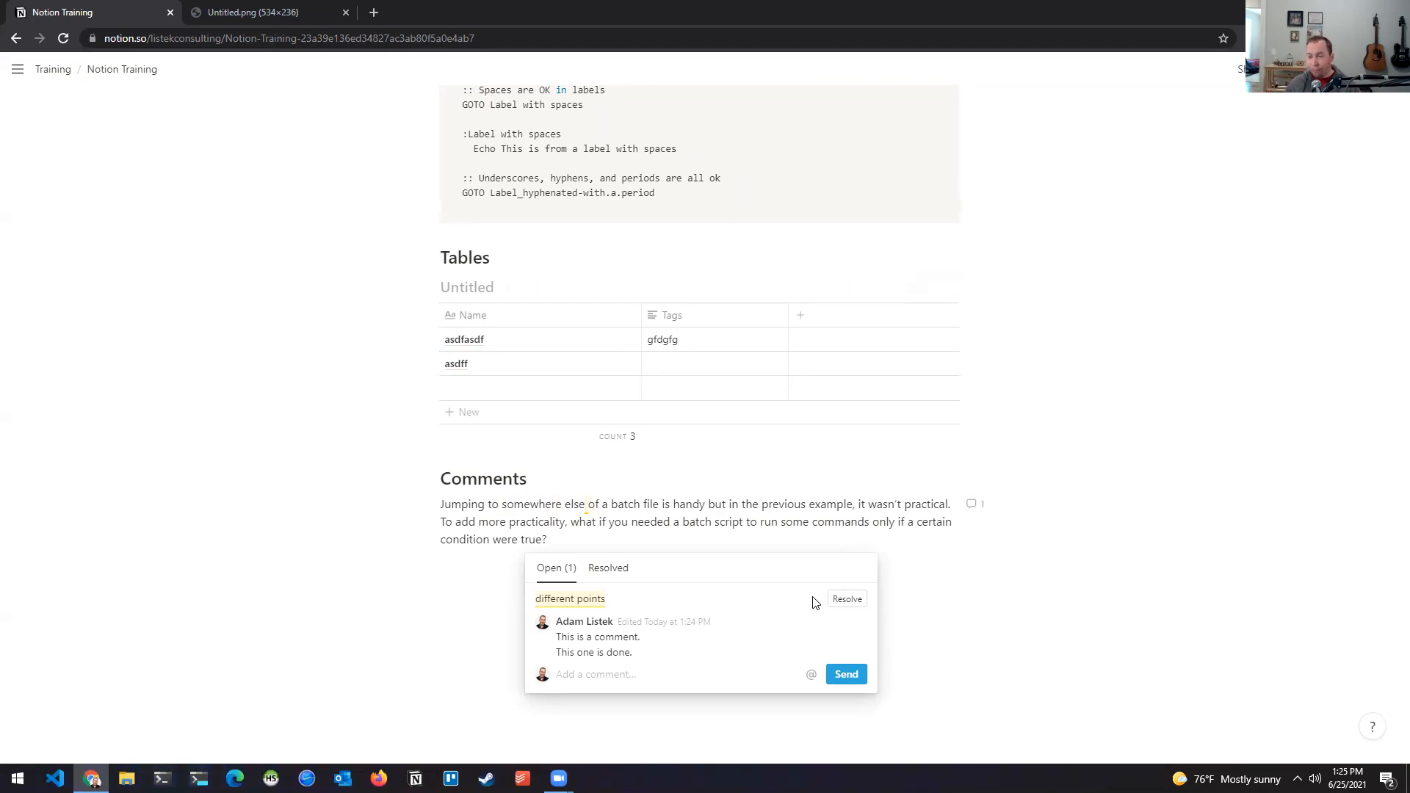
click(714, 507)
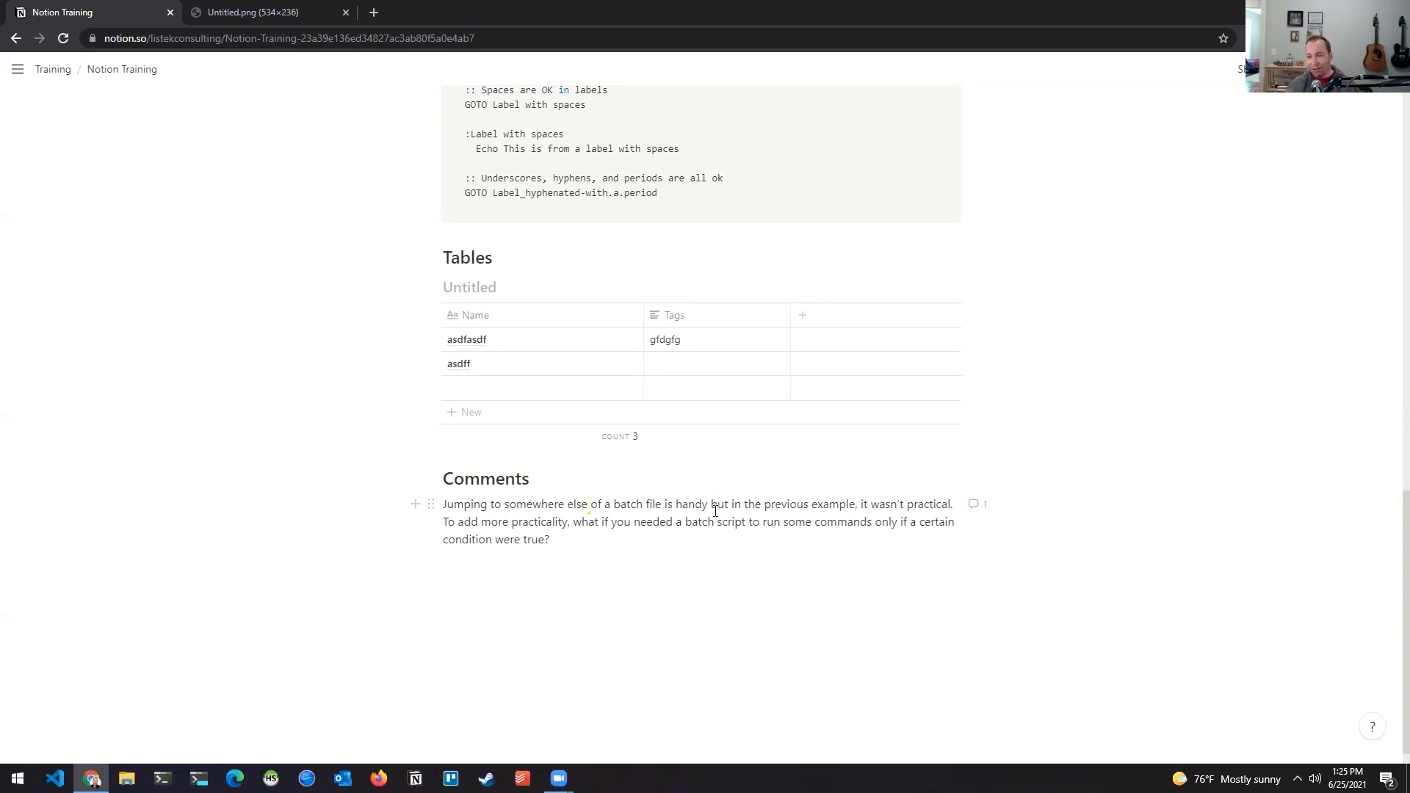
Add the comment "adfasdf" to a blank space in the empty block below the Comments paragraph.
key(Return)
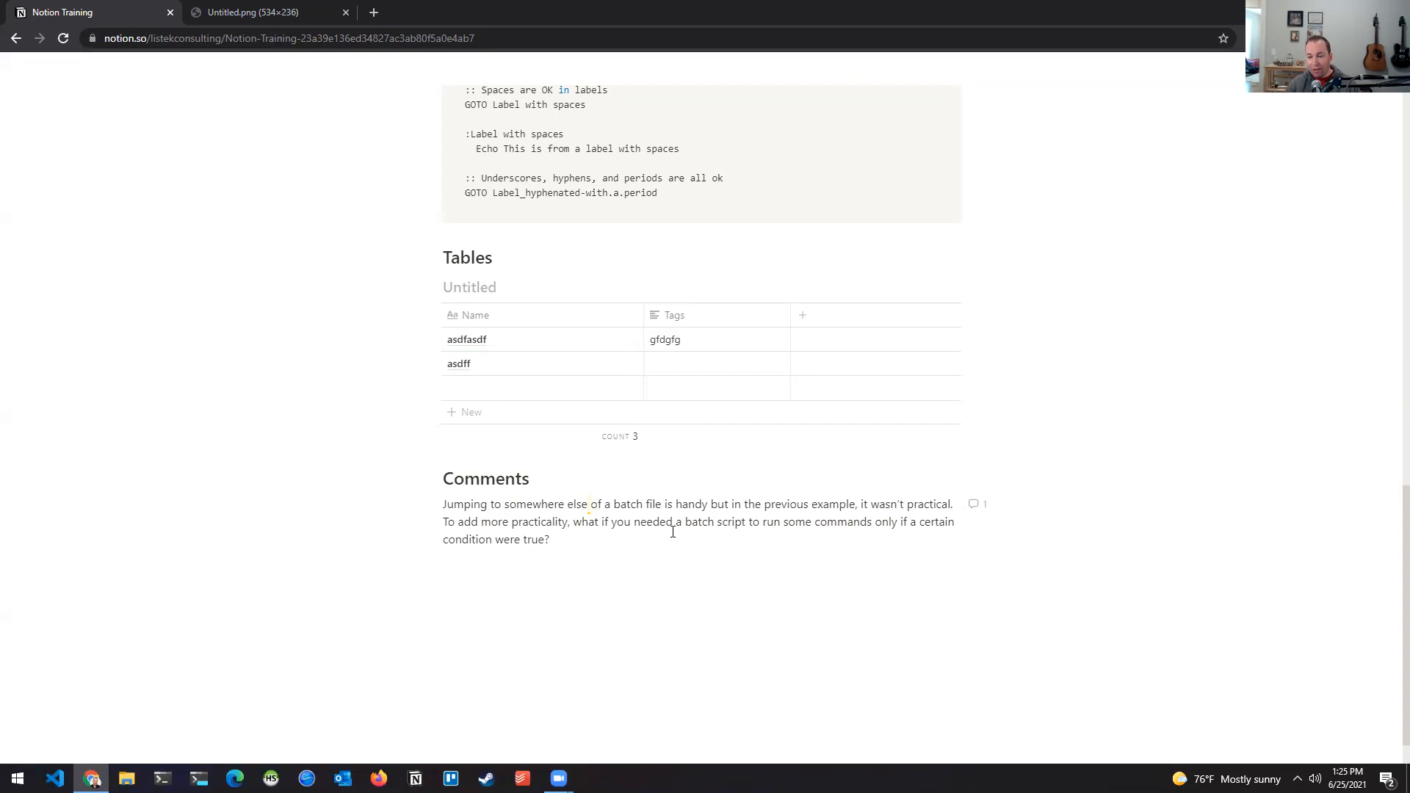
key(shift+Home)
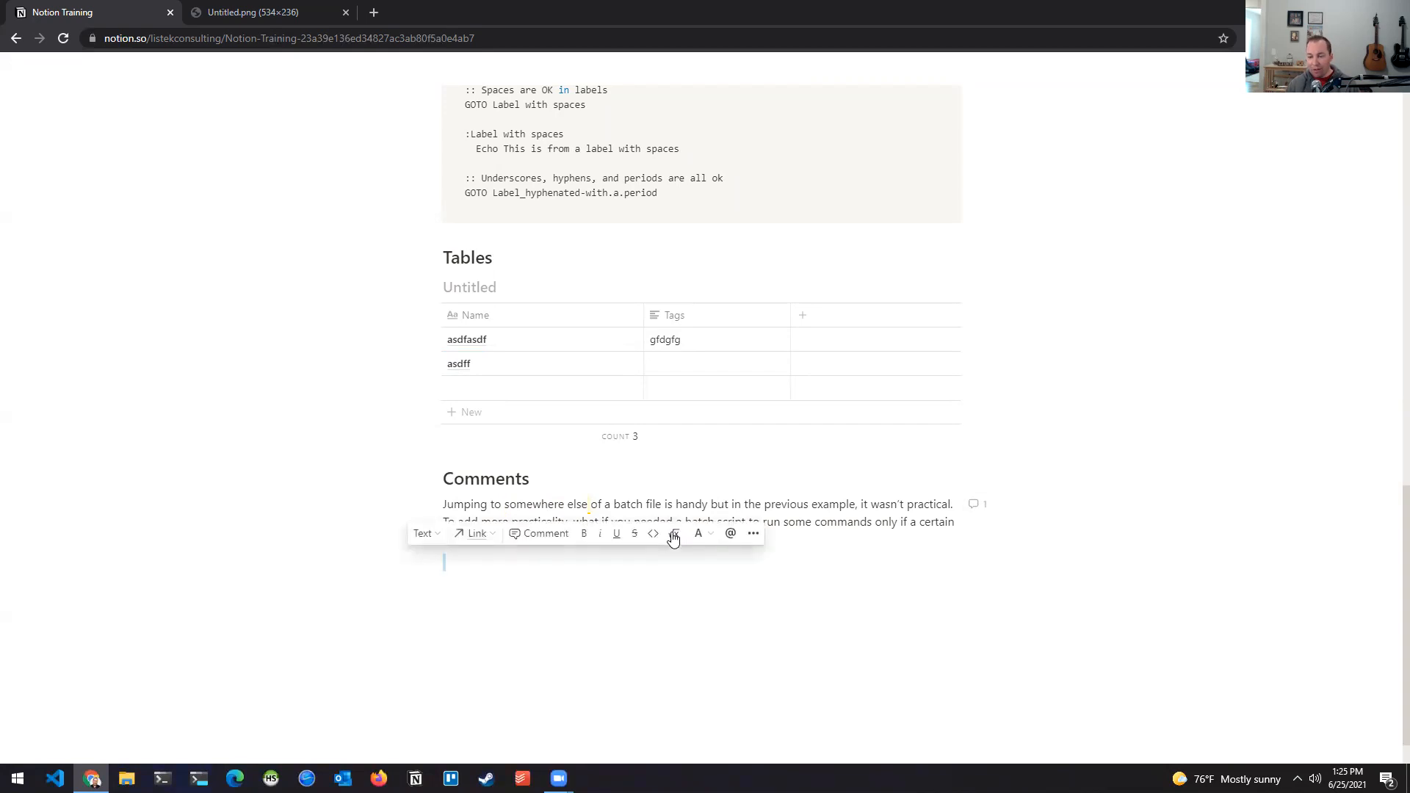
click(538, 537)
text(asdfsdf)
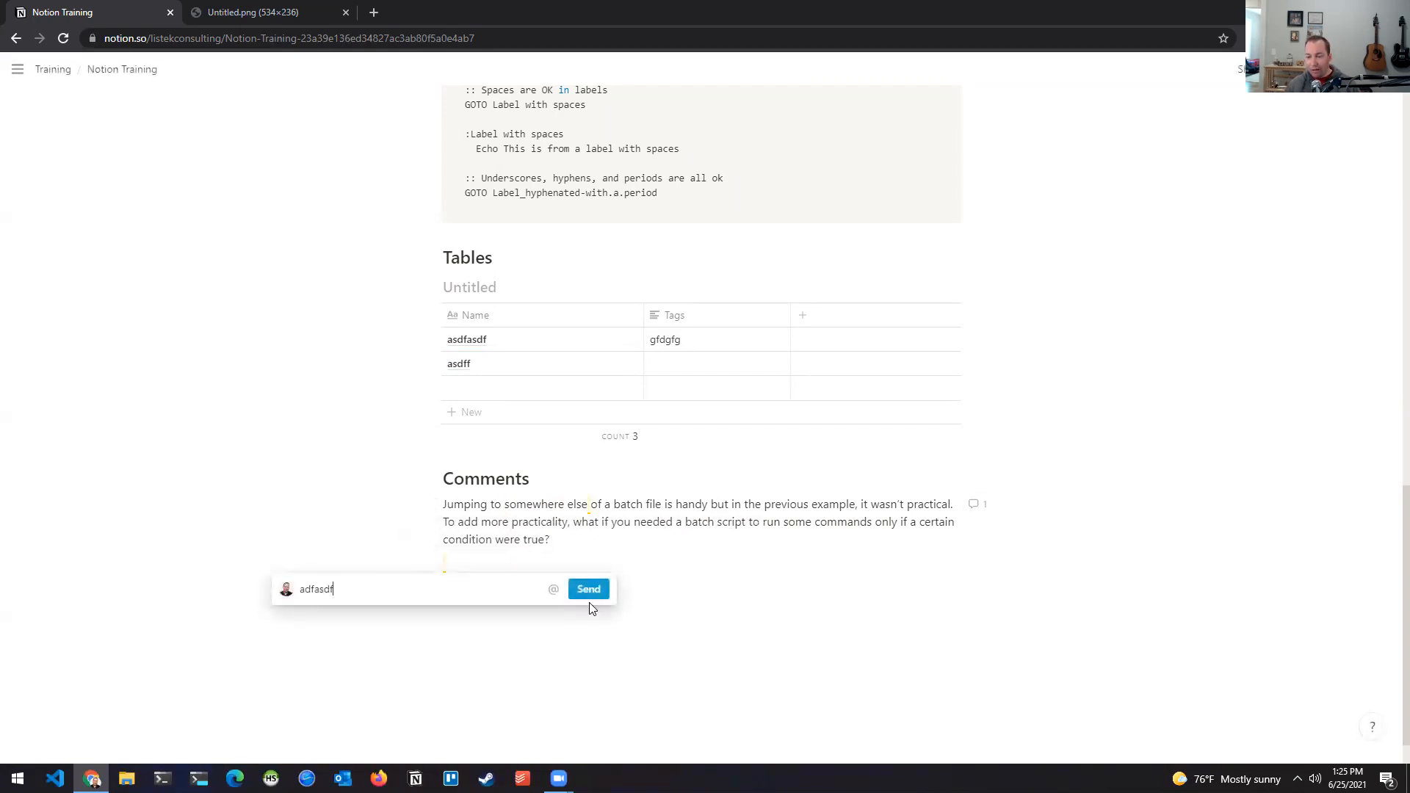
click(589, 589)
click(526, 601)
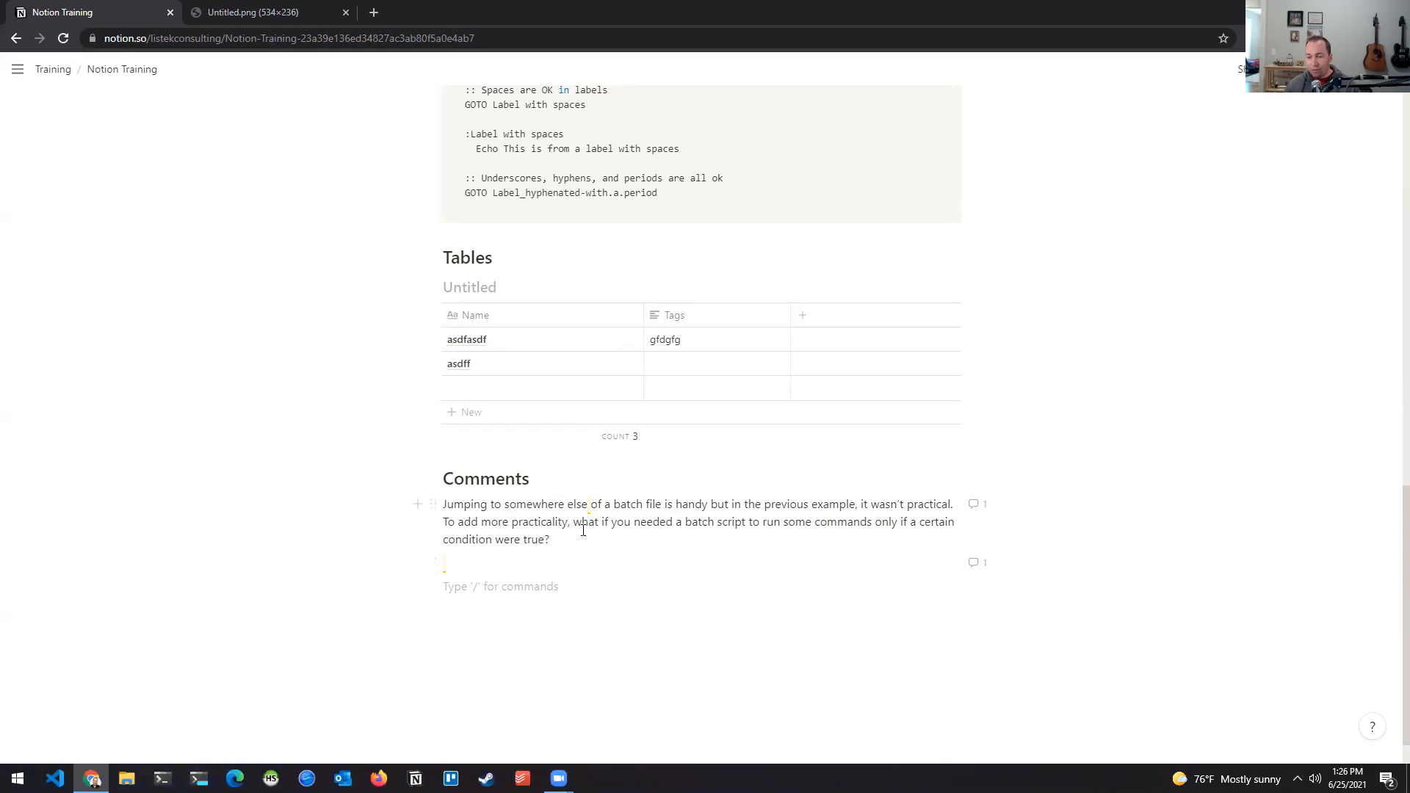
Review the Comments paragraph's thread once more and return to the General Writing Tips heading.
click(977, 507)
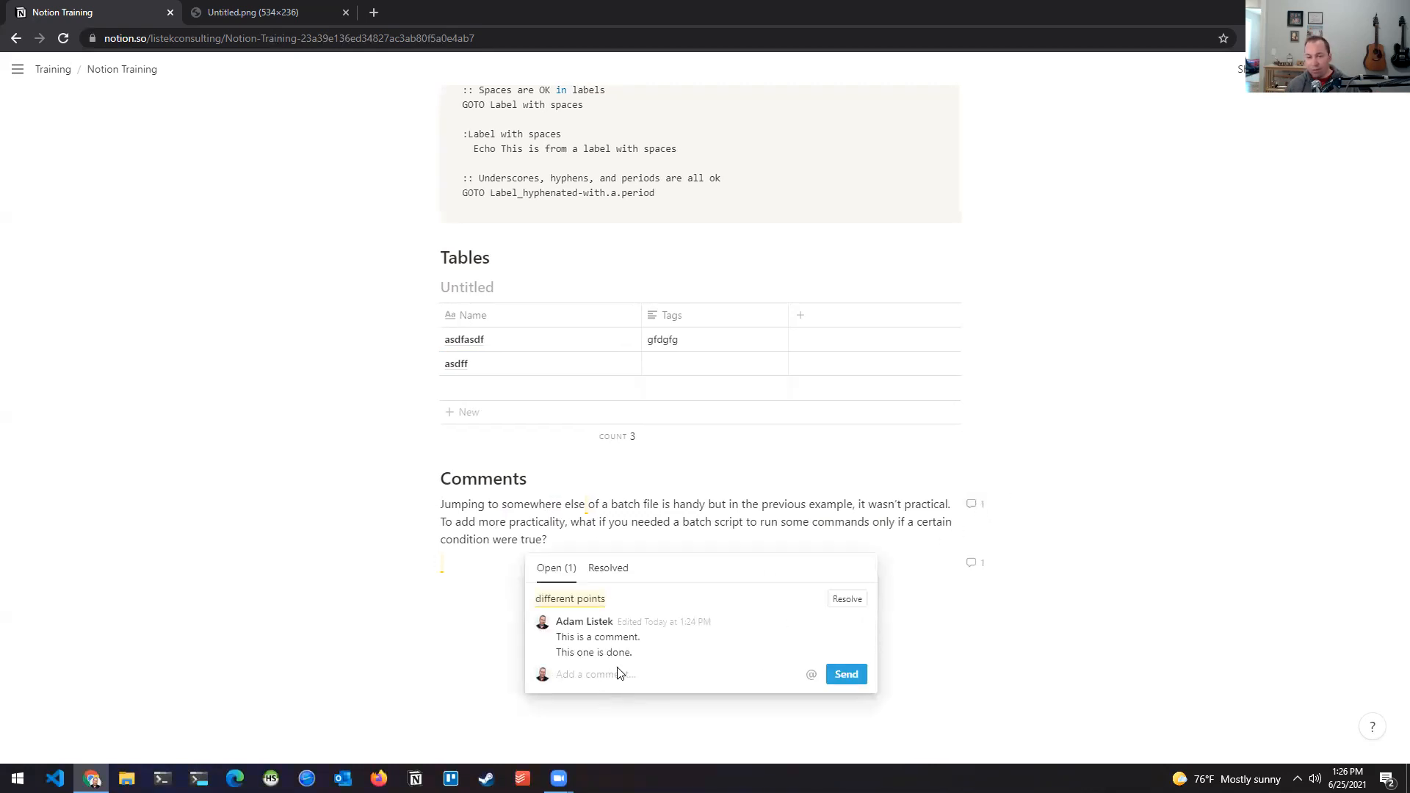
click(602, 528)
scroll(835, 567, up, 10)
scroll(855, 666, up, 4)
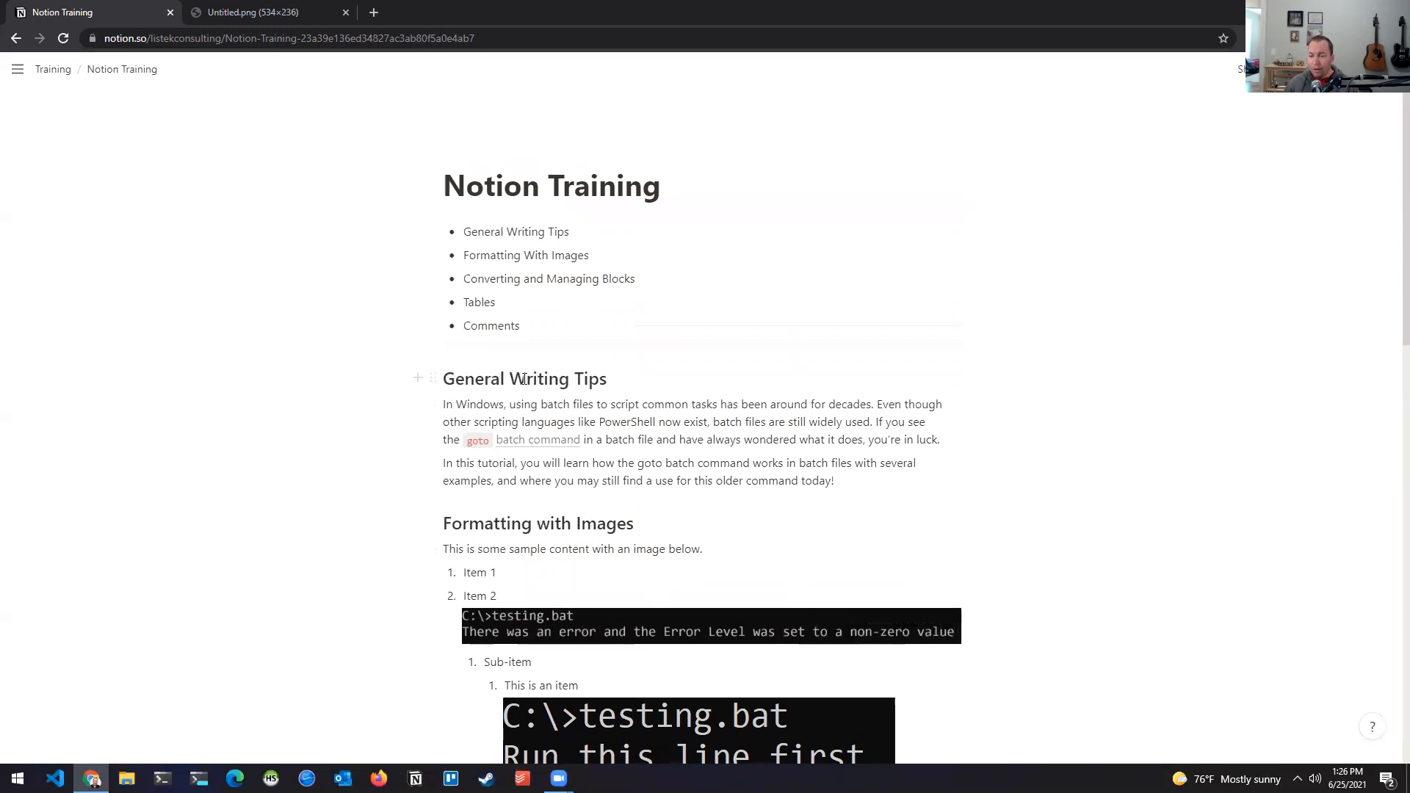
click(455, 379)
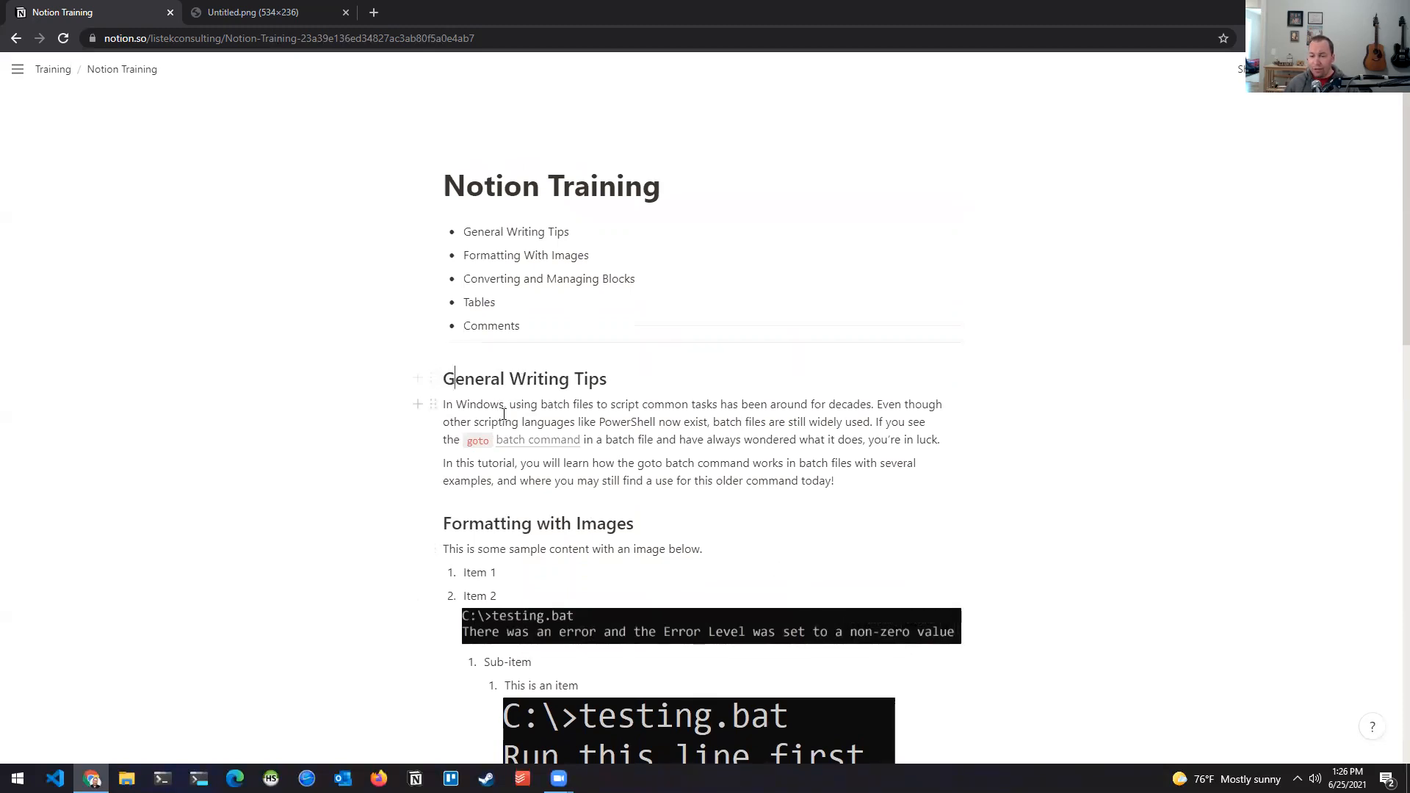